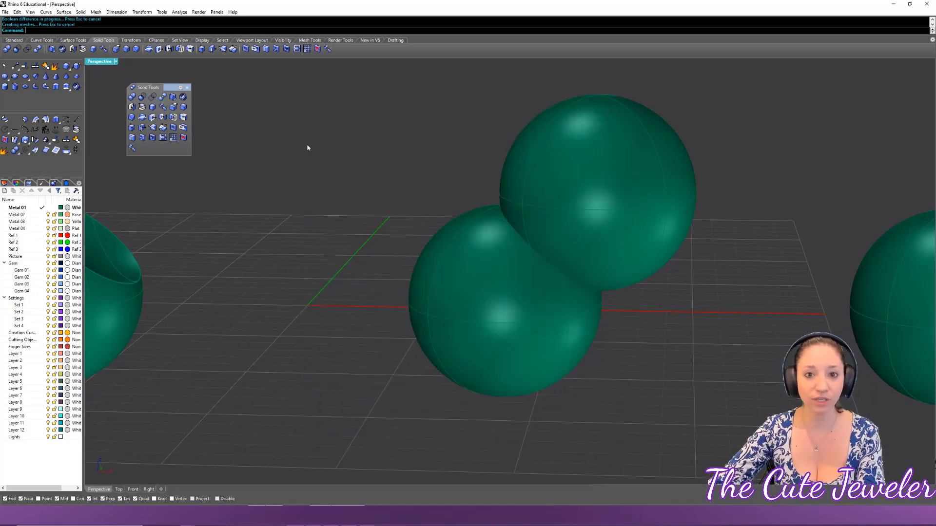
# - Detach the Solid Tools palette from the toolbar so it floats over the viewports
pyautogui.scroll(-5, 403, 151)
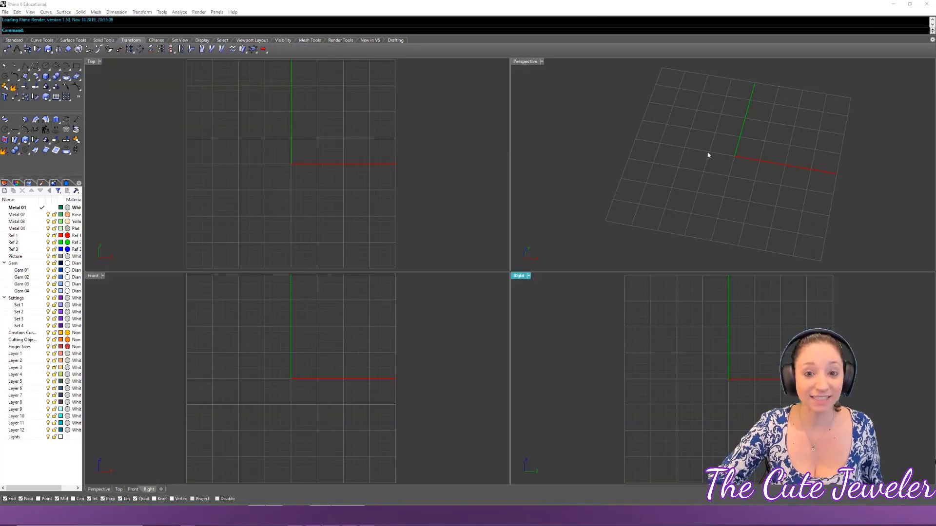
pyautogui.click(101, 40)
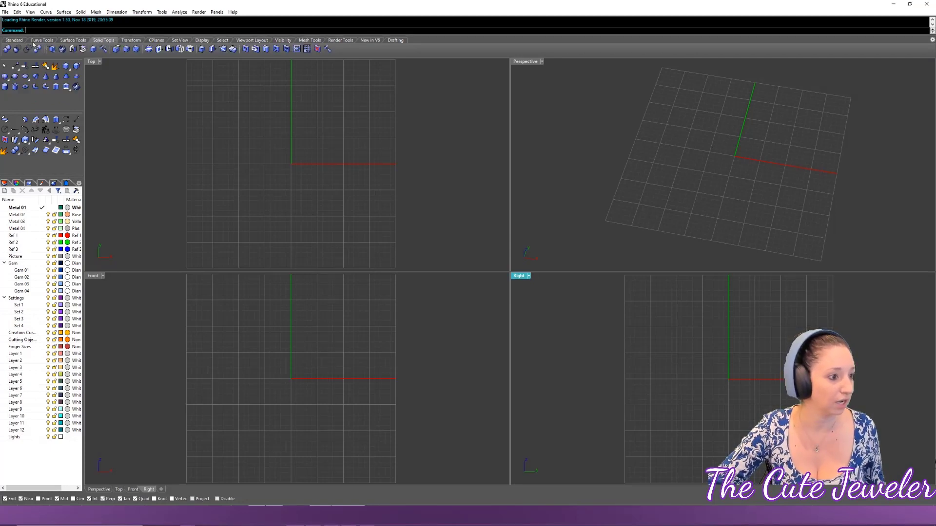
pyautogui.click(14, 40)
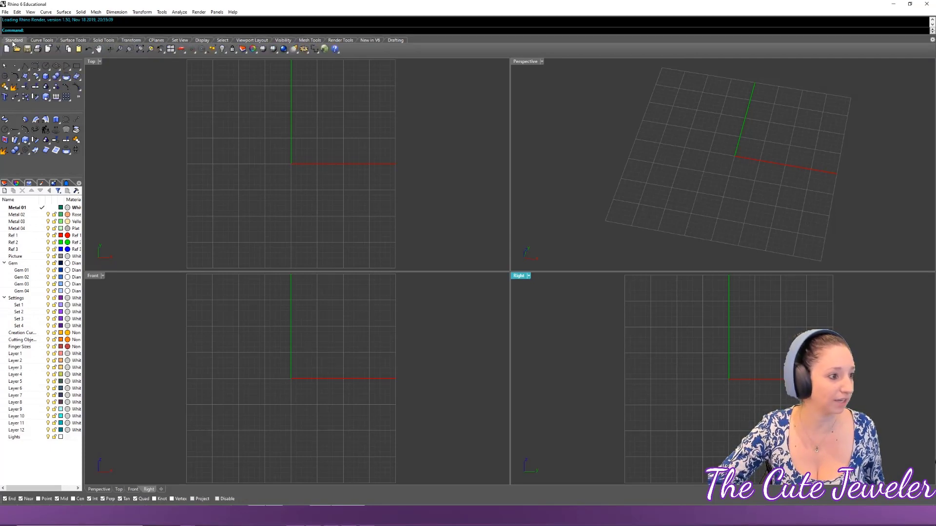
pyautogui.click(56, 77)
pyautogui.moveTo(69, 77); pyautogui.dragTo(344, 127)
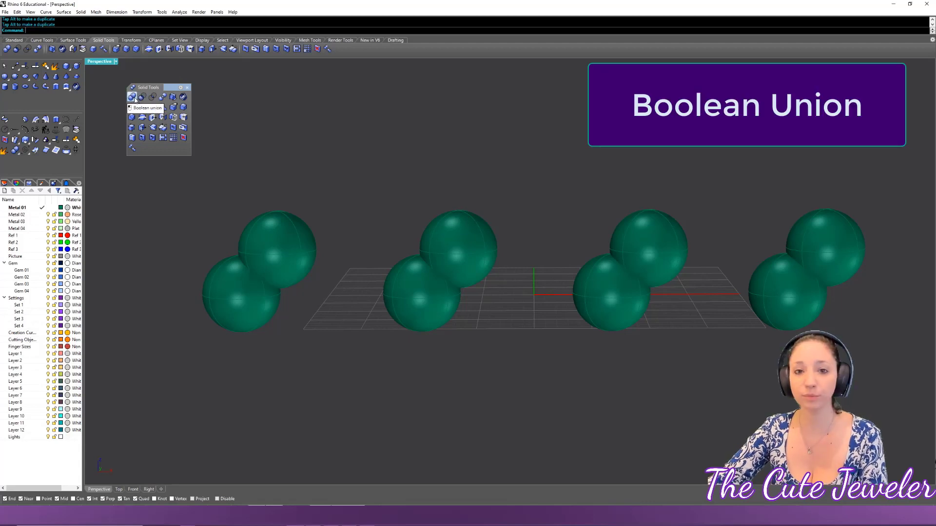
# - Join the two overlapping spheres of the first pair with Boolean Union and select the result to check it
pyautogui.scroll(5, 434, 327)
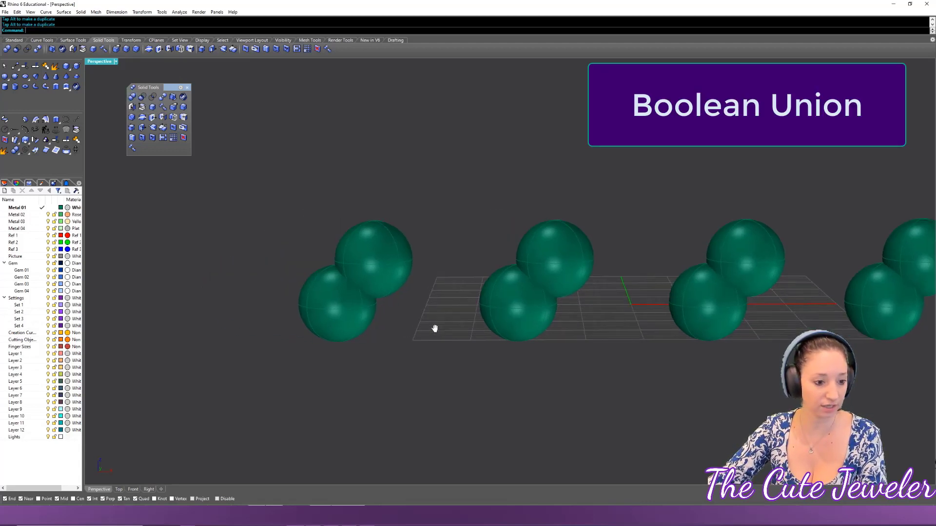
pyautogui.scroll(4, 506, 309)
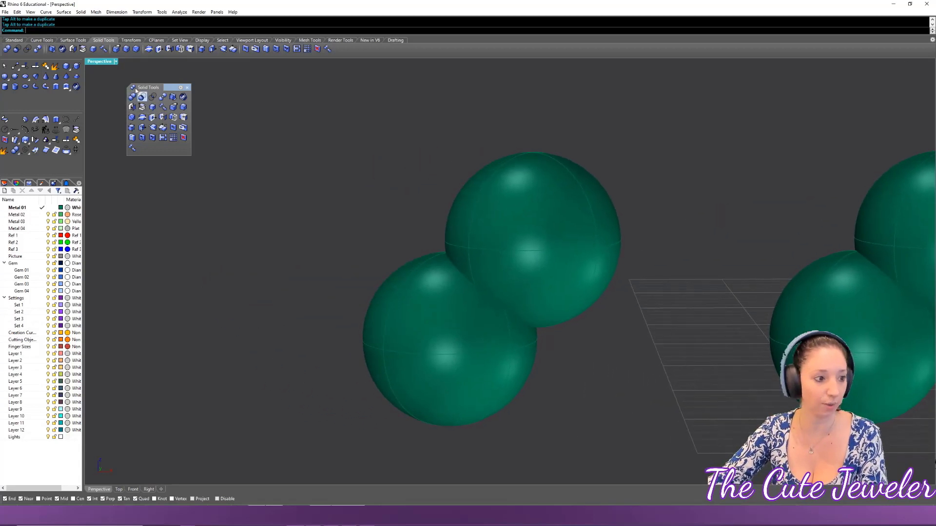
pyautogui.click(131, 97)
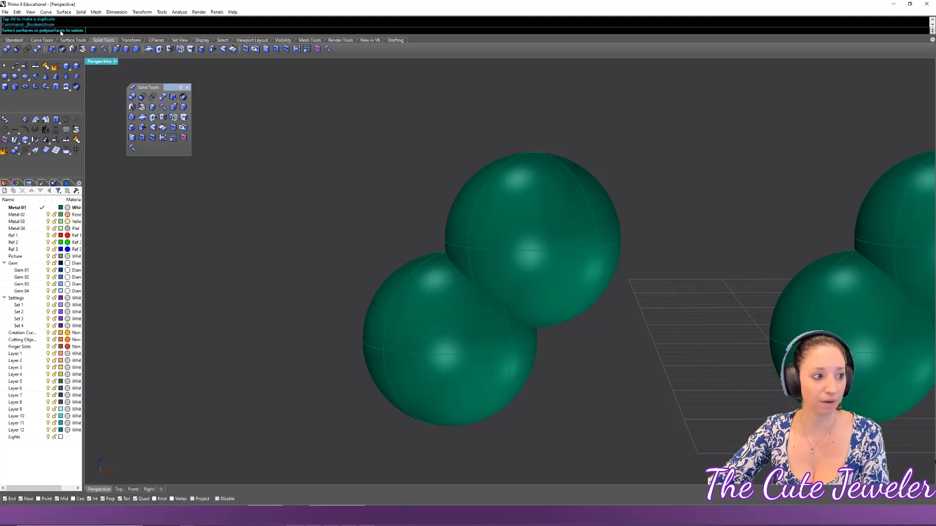
pyautogui.click(505, 289)
pyautogui.click(466, 329)
pyautogui.press('Return')
pyautogui.click(536, 309)
pyautogui.moveTo(537, 309); pyautogui.dragTo(538, 348, button='right')
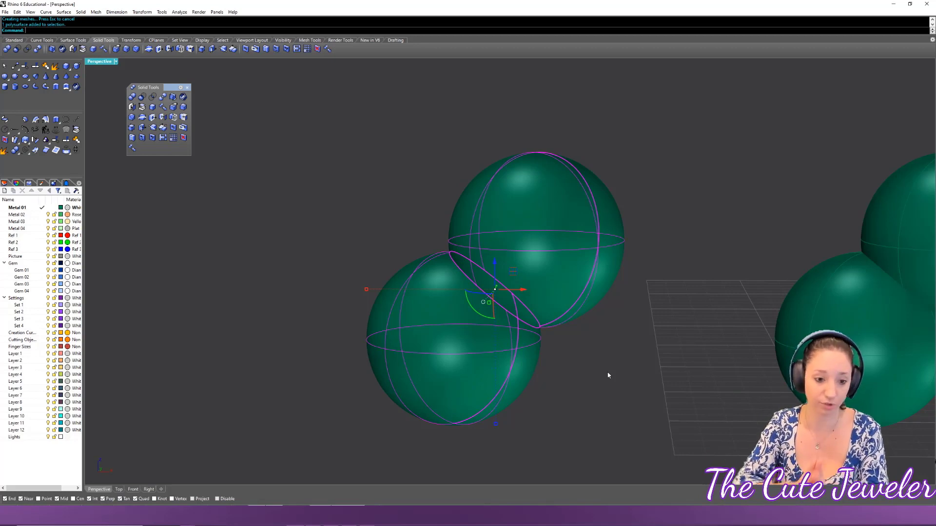
pyautogui.press('Escape')
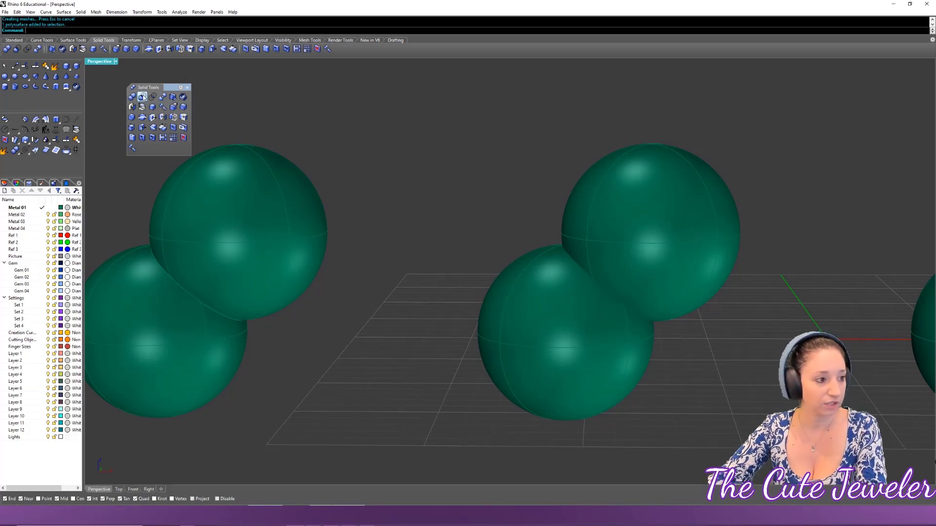
# - Subtract the upper sphere from the lower sphere of the second pair with Boolean Difference, using DeleteInput=Yes
pyautogui.click(143, 97)
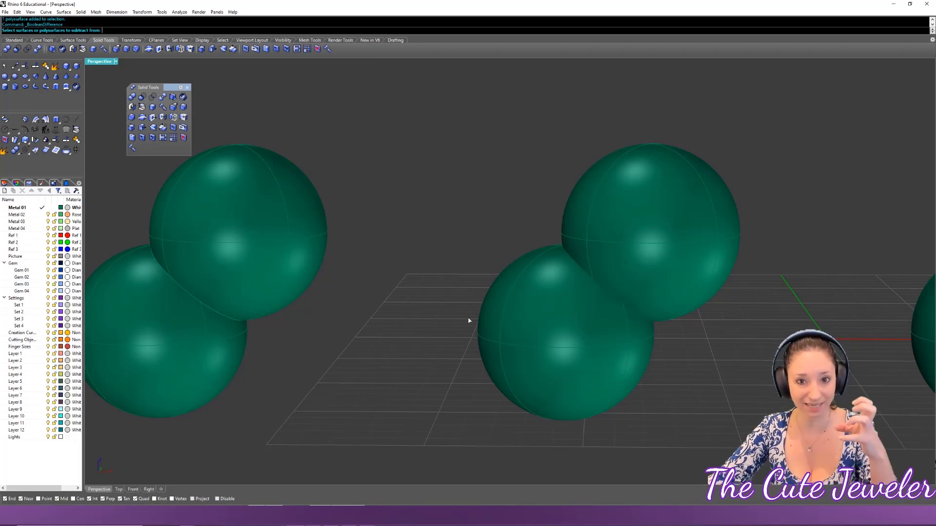
pyautogui.click(560, 341)
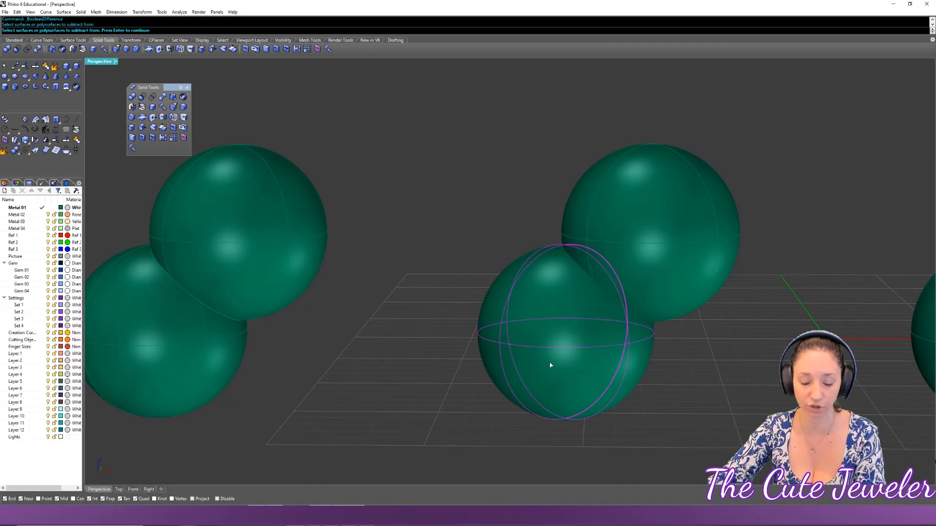
pyautogui.press('Return')
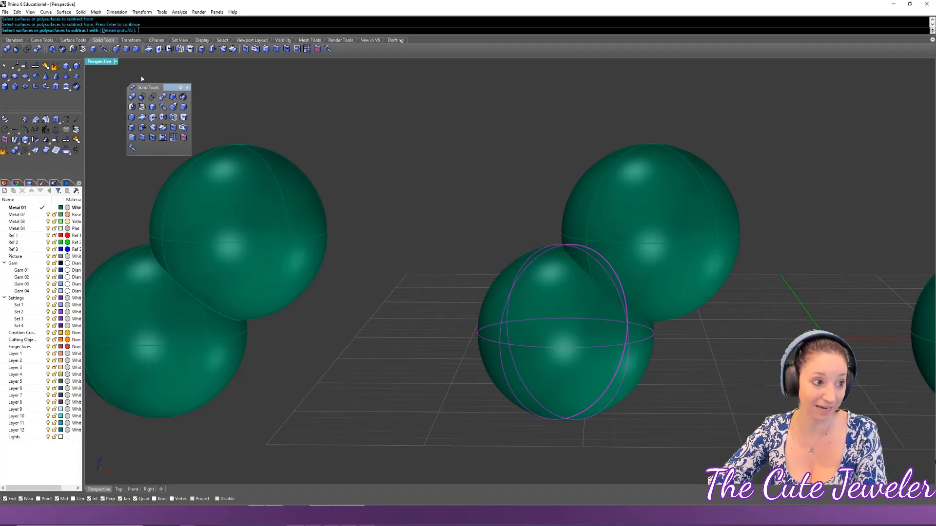
pyautogui.click(118, 31)
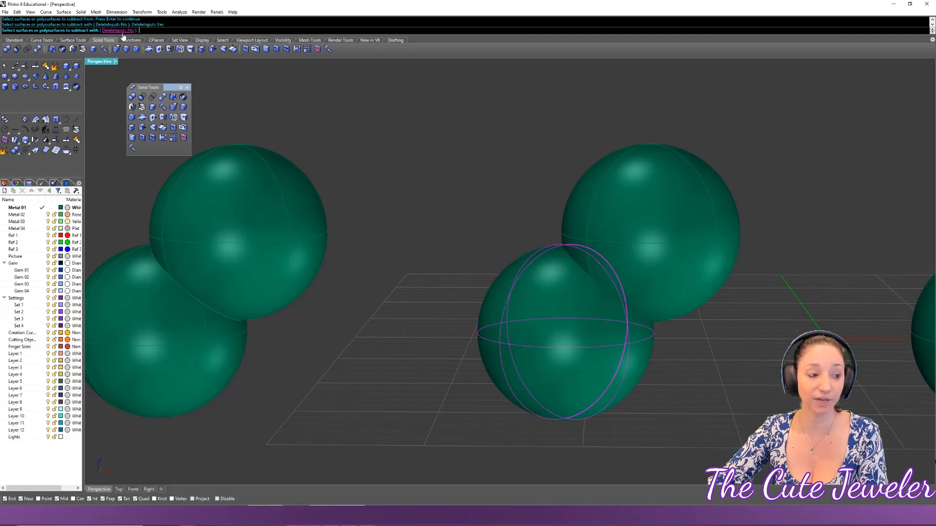
pyautogui.click(122, 32)
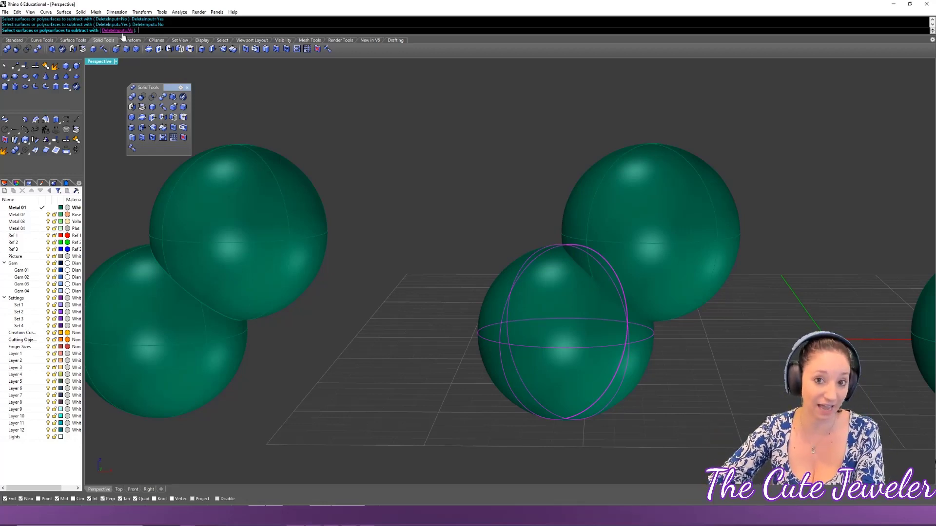
pyautogui.click(122, 32)
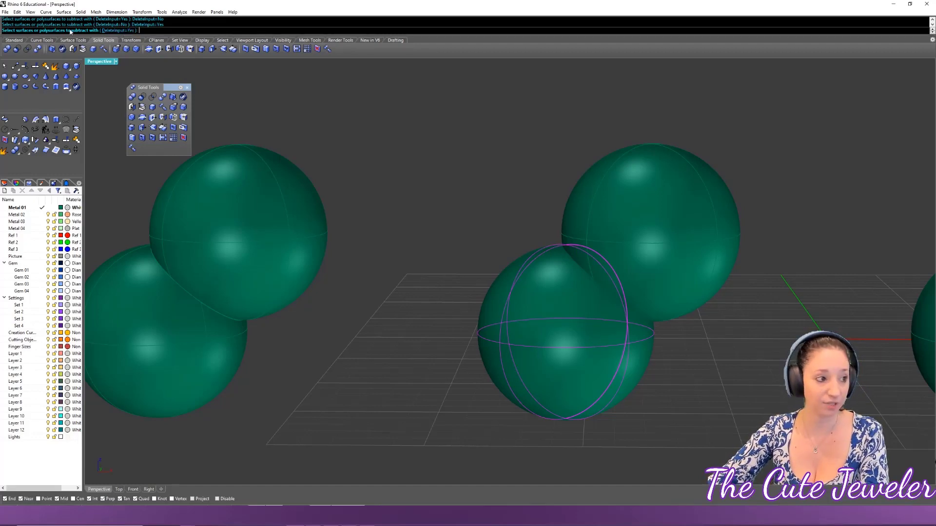
pyautogui.click(677, 221)
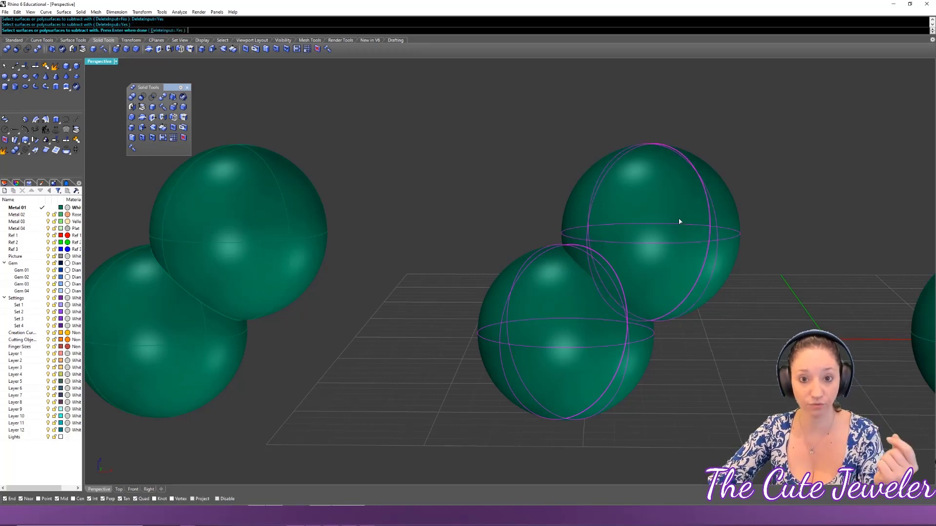
pyautogui.press('Return')
pyautogui.moveTo(784, 390); pyautogui.dragTo(699, 399, button='right')
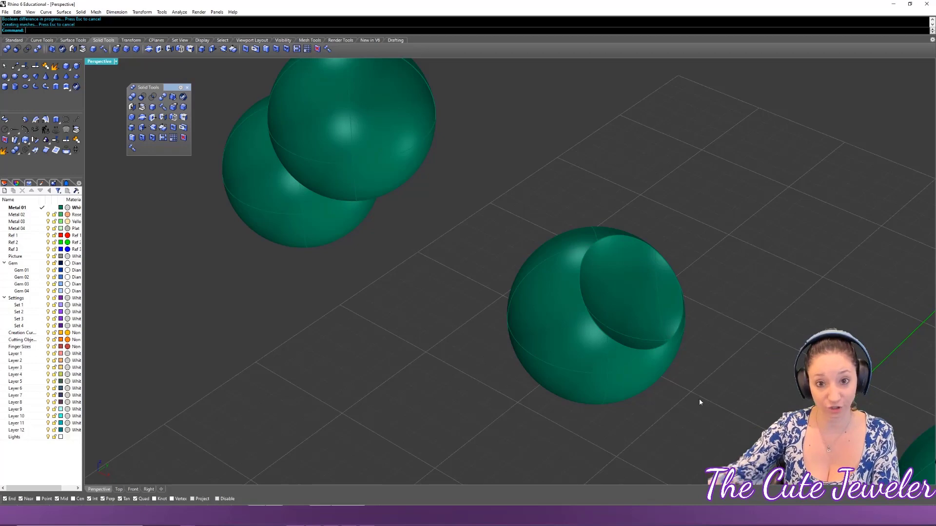
pyautogui.moveTo(698, 401); pyautogui.dragTo(712, 378, button='right')
# - Reduce the third pair of spheres to their shared volume with Boolean Intersection, taking the lower sphere as the first set
pyautogui.moveTo(650, 285); pyautogui.dragTo(396, 234, button='right')
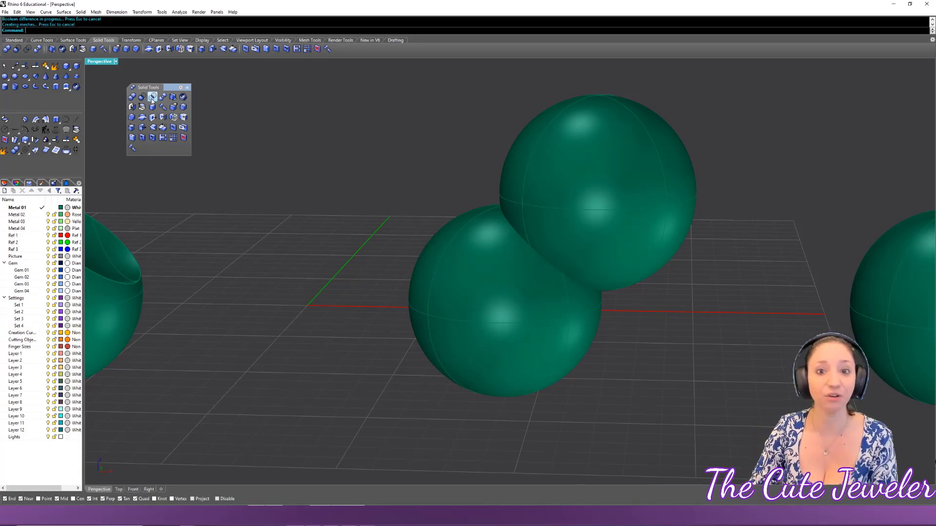
pyautogui.click(152, 97)
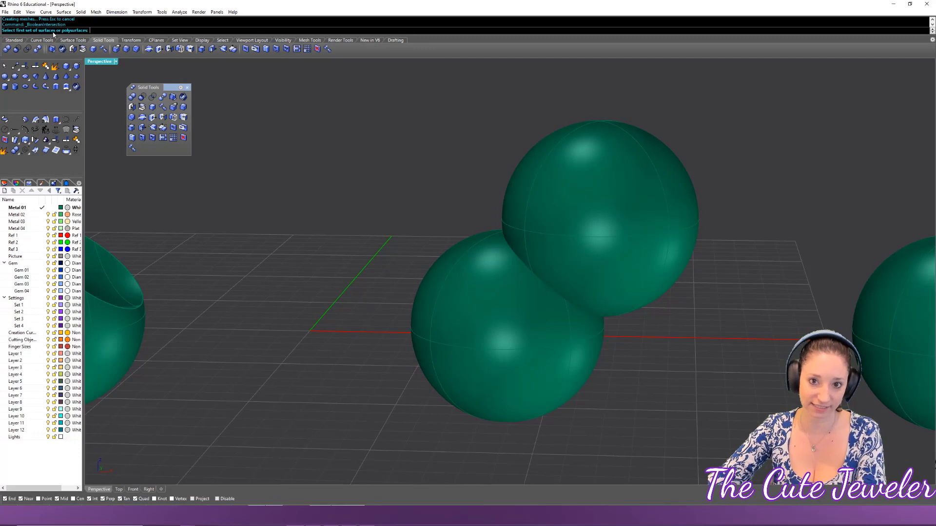
pyautogui.click(507, 342)
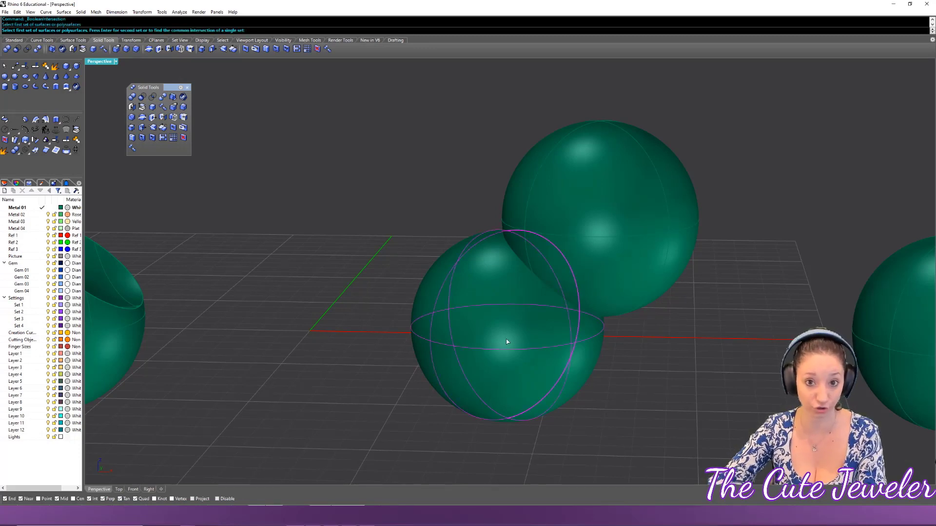
pyautogui.press('Return')
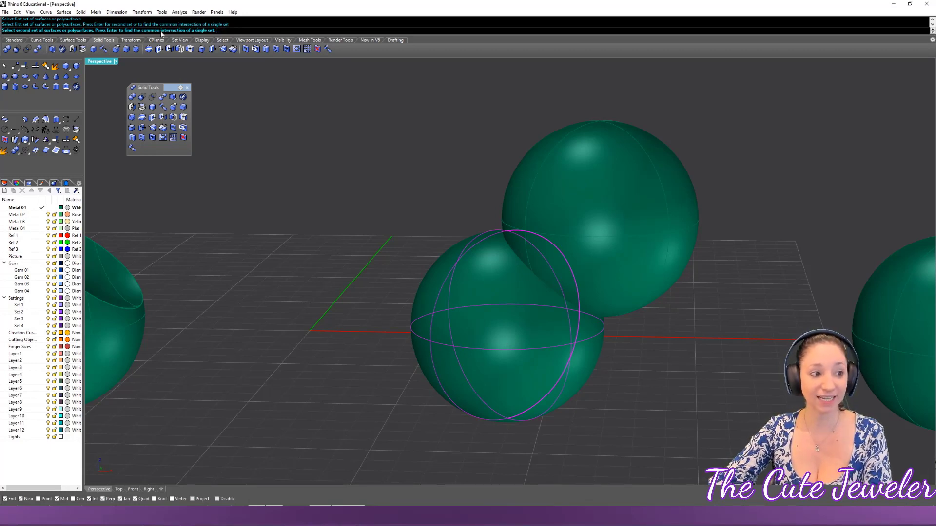
pyautogui.click(587, 184)
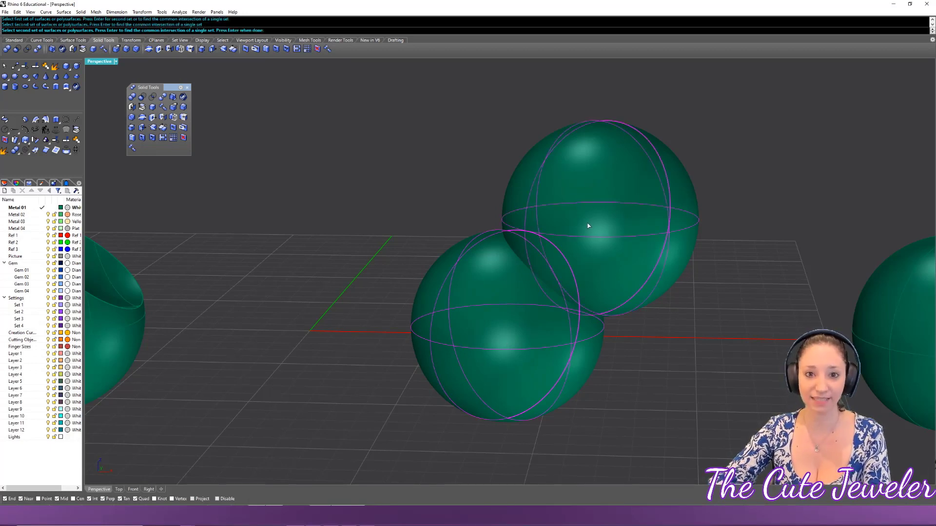
pyautogui.press('Return')
pyautogui.moveTo(672, 314); pyautogui.dragTo(646, 301, button='right')
pyautogui.moveTo(669, 299); pyautogui.dragTo(790, 302, button='right')
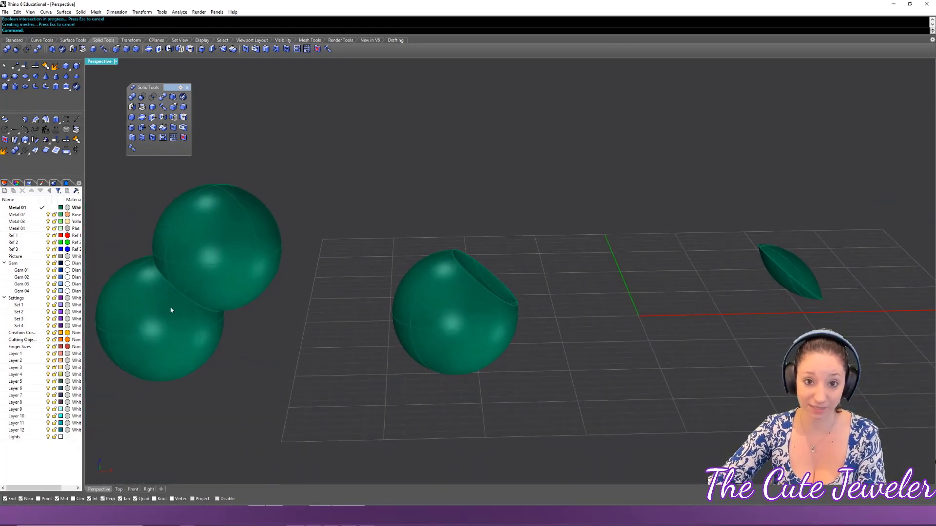
# - Split the lower sphere of the fourth pair with Boolean Split, using the upper sphere as the cutting object
pyautogui.moveTo(728, 358); pyautogui.dragTo(680, 308, button='right')
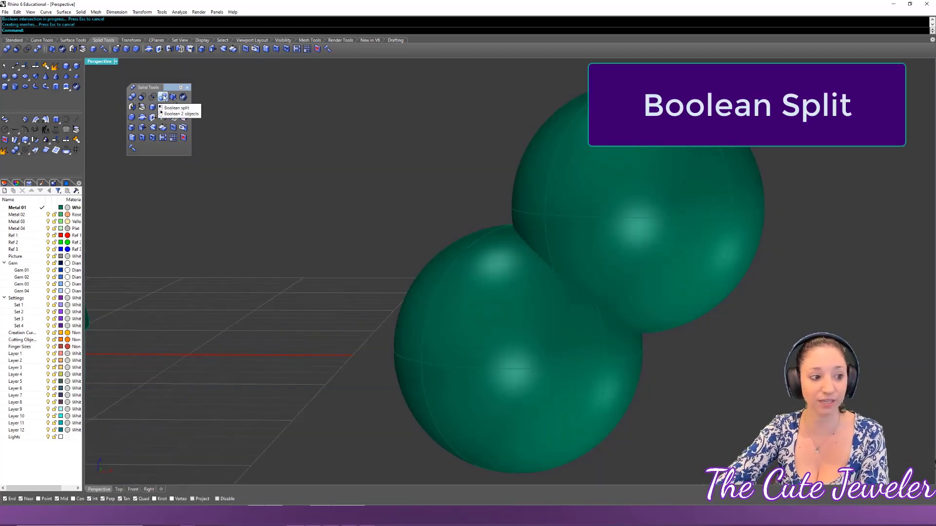
pyautogui.click(164, 98)
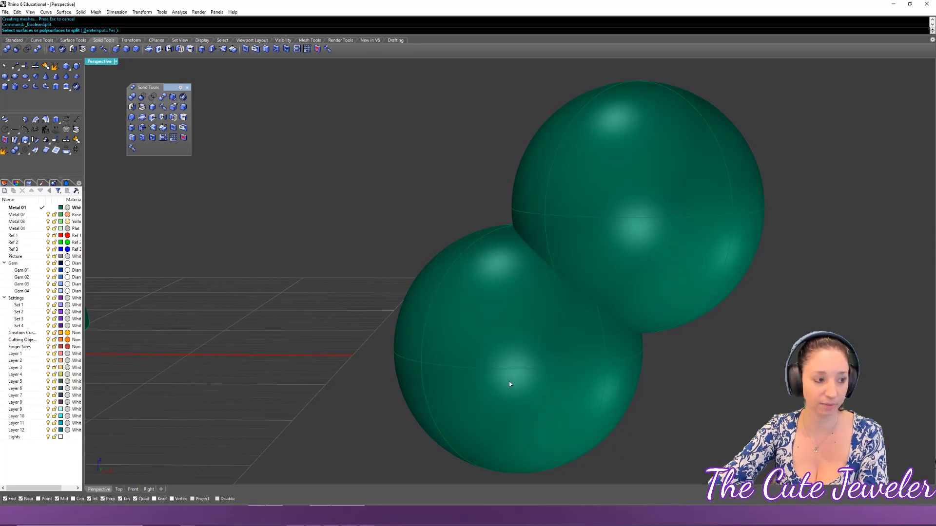
pyautogui.click(503, 335)
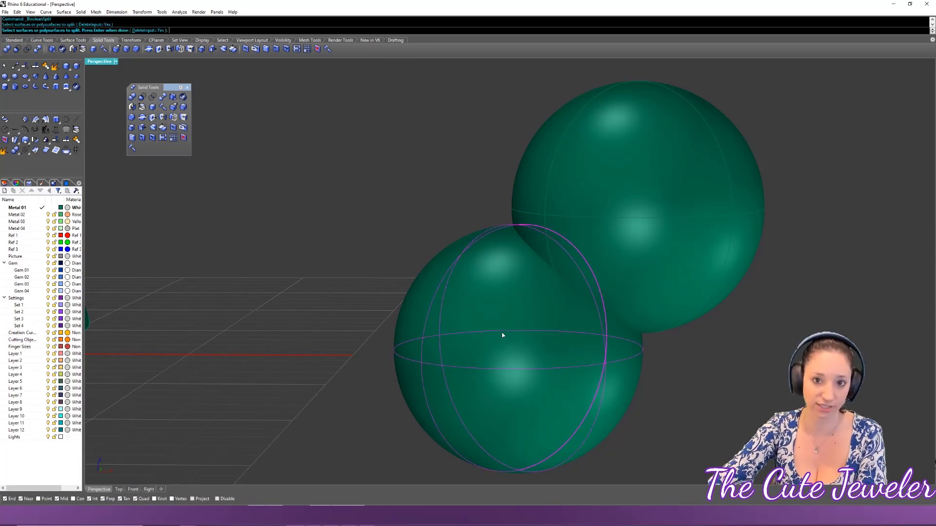
pyautogui.rightClick(501, 333)
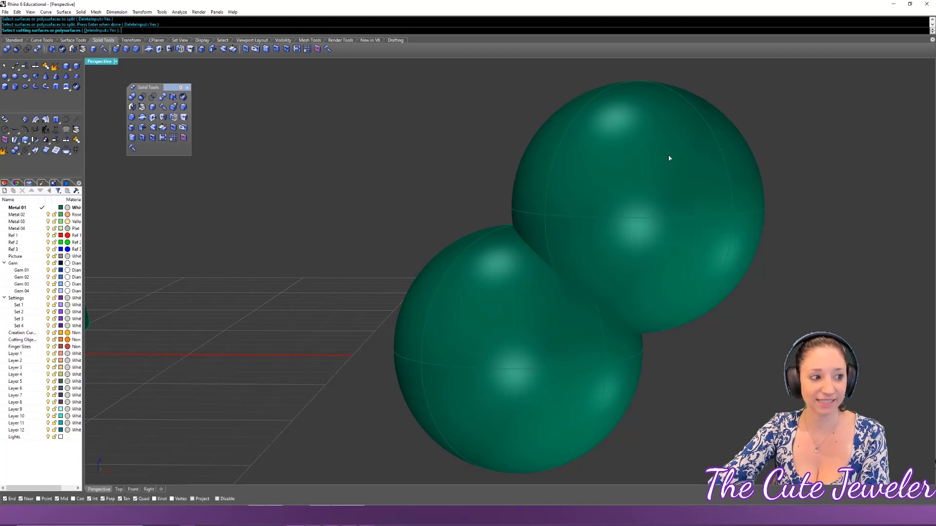
pyautogui.click(669, 159)
pyautogui.rightClick(690, 243)
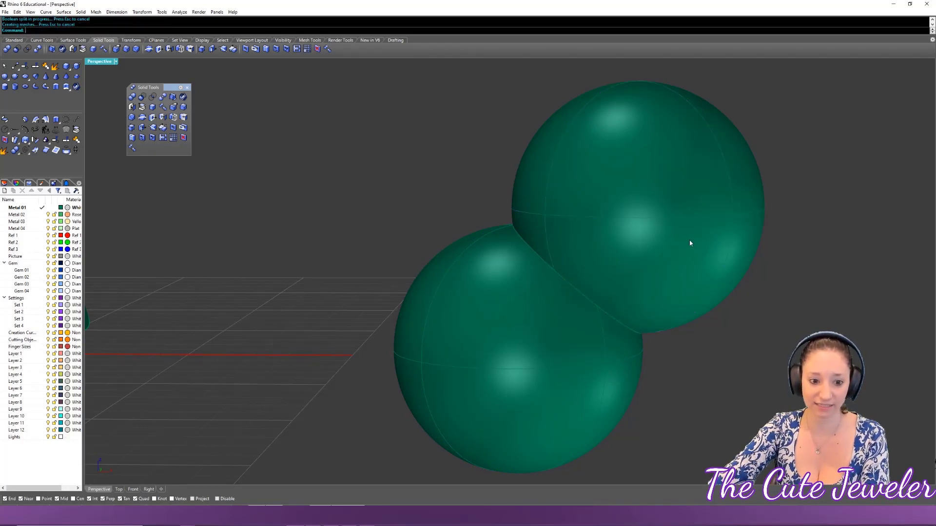
# - Check the split pieces by selecting them and move the upper cutting sphere away from the lower one
pyautogui.click(536, 305)
pyautogui.click(624, 215)
pyautogui.click(483, 322)
pyautogui.click(639, 222)
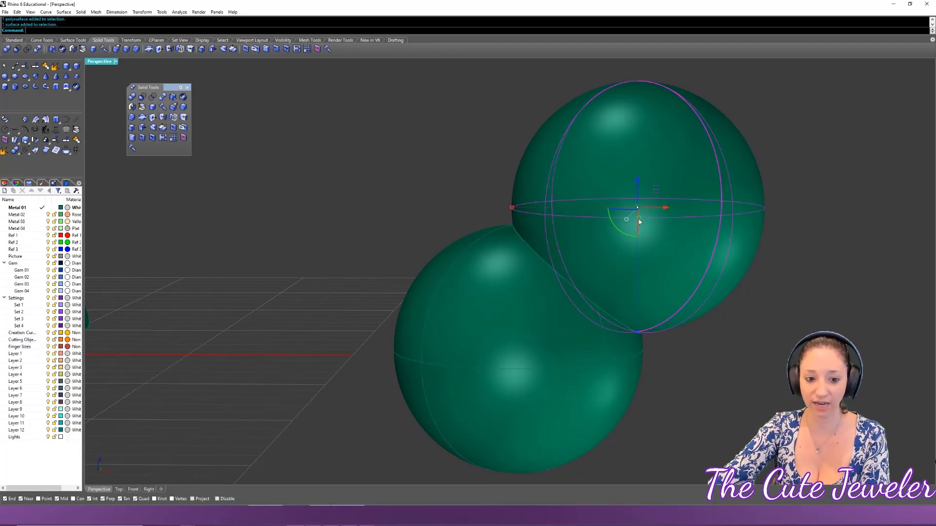
pyautogui.moveTo(638, 219); pyautogui.dragTo(676, 244, button='right')
pyautogui.moveTo(676, 243); pyautogui.dragTo(408, 99)
# - Put the lens-shaped split piece on layer Metal 02 and show the viewport in Rendered display mode
pyautogui.click(619, 308)
pyautogui.moveTo(617, 307); pyautogui.dragTo(697, 202)
pyautogui.click(740, 370)
pyautogui.moveTo(739, 370); pyautogui.dragTo(681, 338, button='right')
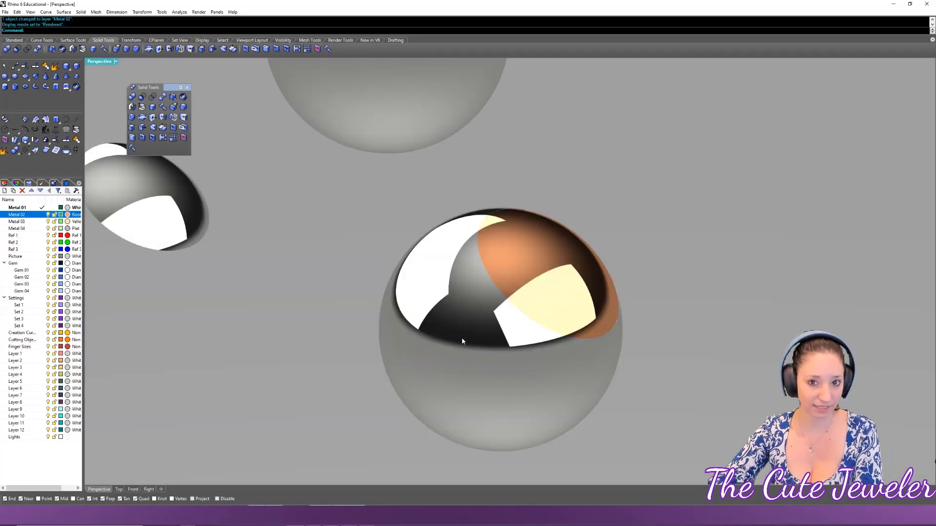
# - Select the split pieces individually and delete the copper-coloured lens piece from the lower sphere
pyautogui.click(521, 385)
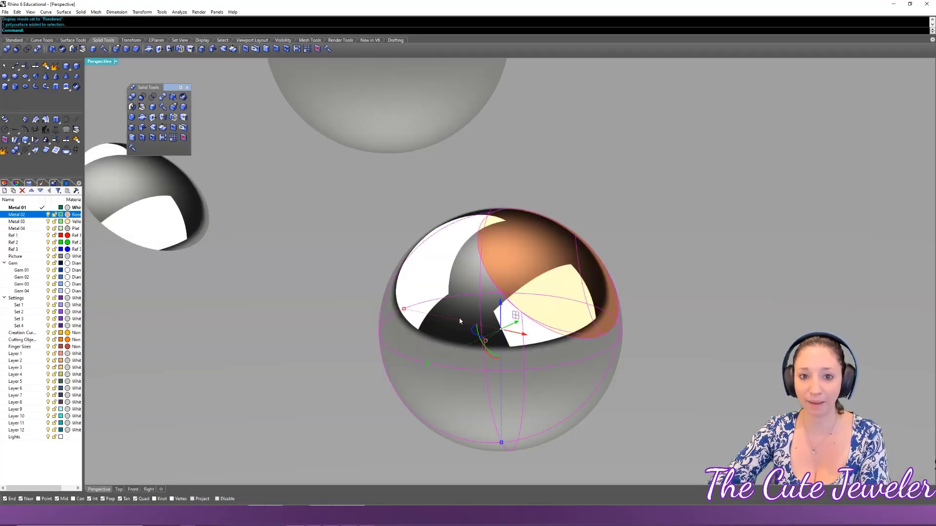
pyautogui.click(559, 258)
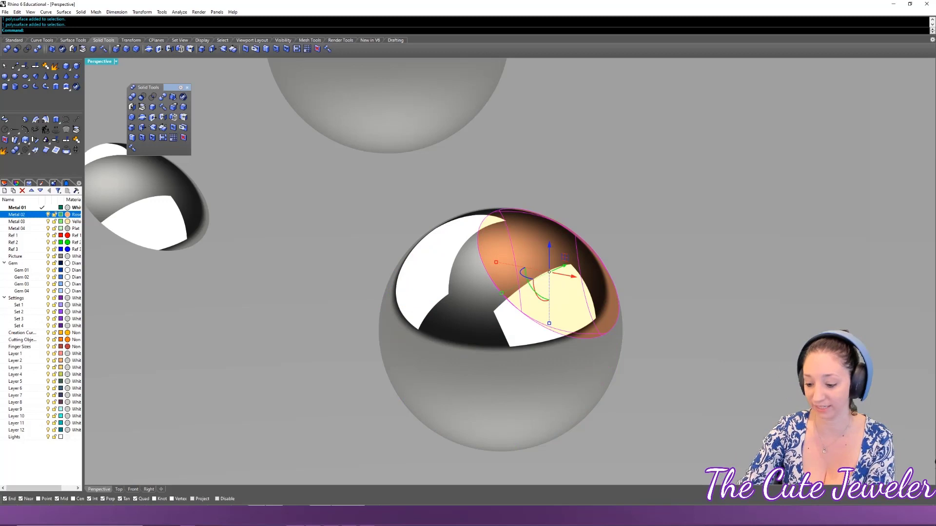
pyautogui.press('Delete')
pyautogui.moveTo(573, 331)
pyautogui.mouseDown(button='right')
pyautogui.moveTo(590, 336)
pyautogui.moveTo(574, 329)
pyautogui.mouseUp(button='right')
# - Undo the lens piece's deletion, its layer change and the move of the upper sphere
pyautogui.hotkey('ctrl', 'z')
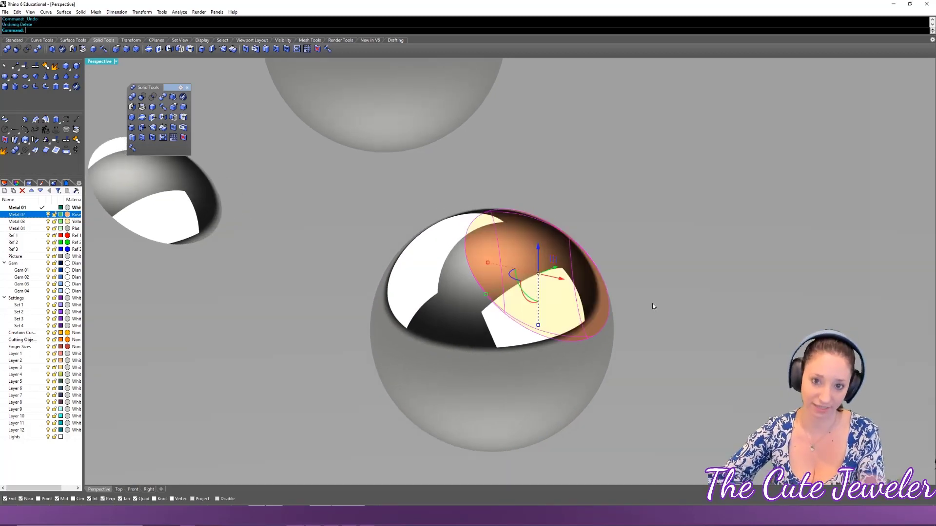
pyautogui.press('Escape')
pyautogui.hotkey('ctrl', 'z')
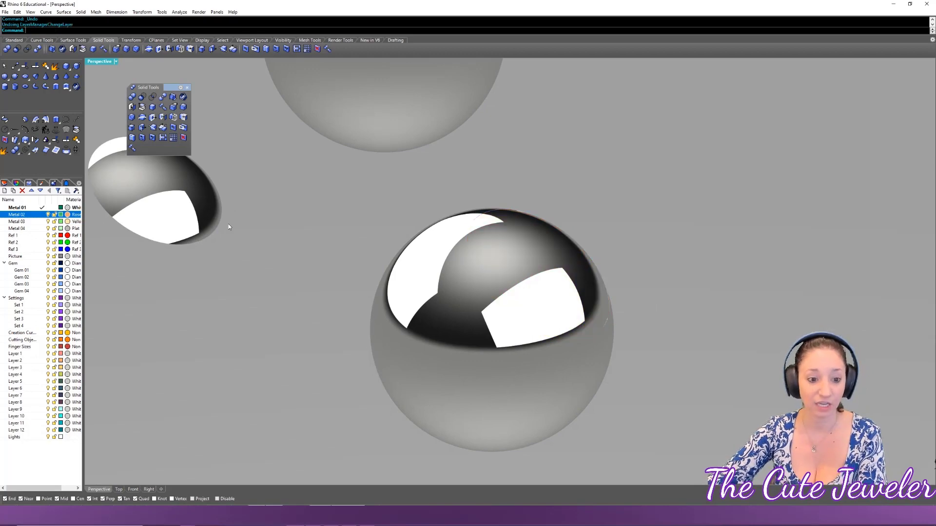
pyautogui.hotkey('ctrl', 'z')
pyautogui.press('Escape')
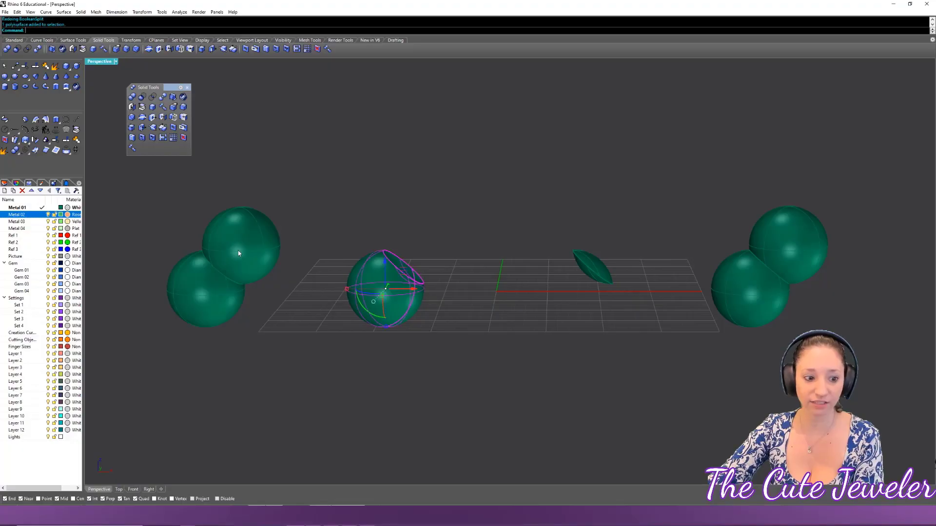
# - Delete all spheres and remaining Boolean results from the scene
pyautogui.click(215, 295)
pyautogui.press('Escape')
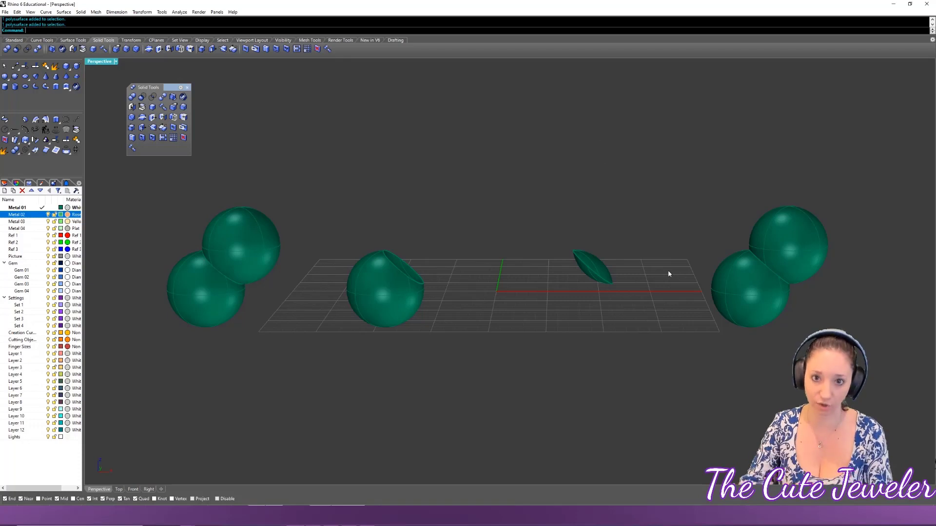
pyautogui.hotkey('ctrl', 'a')
pyautogui.press('Delete')
pyautogui.moveTo(441, 290); pyautogui.dragTo(487, 337, button='right')
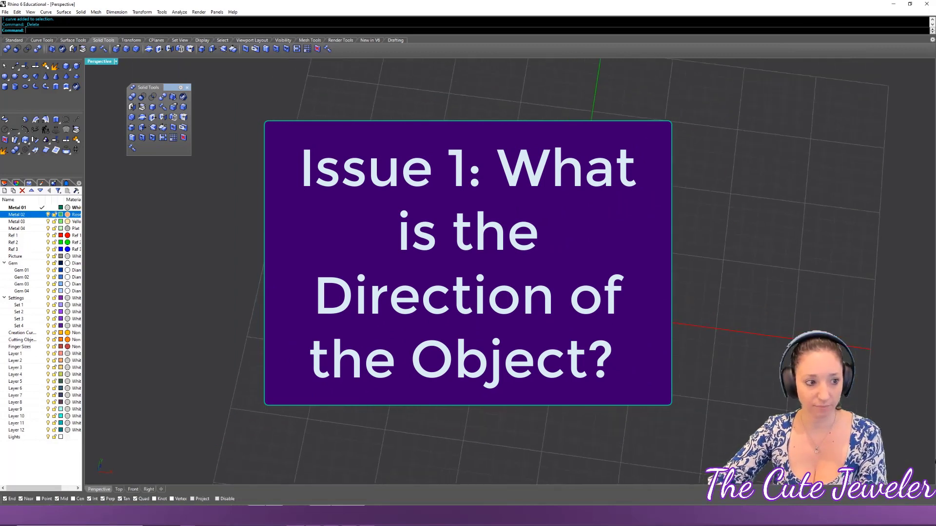
pyautogui.moveTo(468, 263); pyautogui.dragTo(482, 273, button='right')
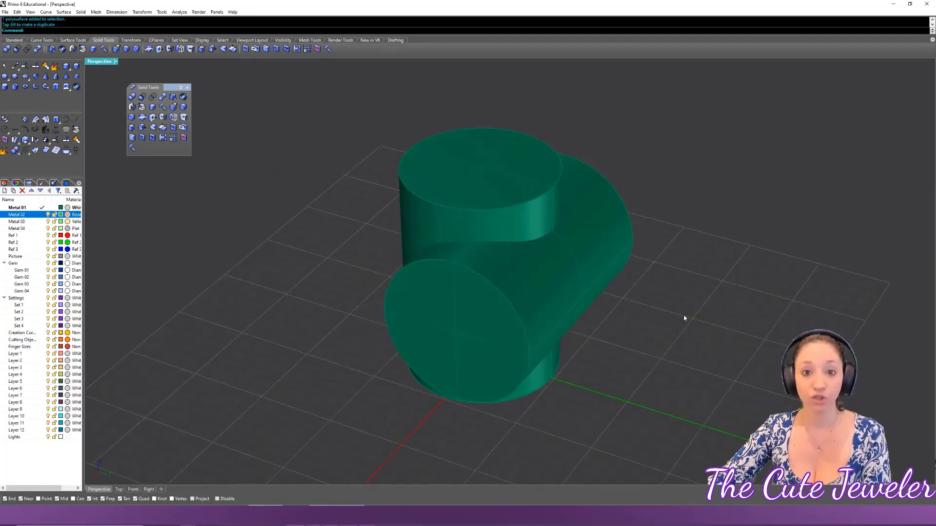
# - Check whether the horizontal cylinder is a closed solid by reading its object description with the What command
pyautogui.keyDown('shift'); pyautogui.moveTo(684, 318); pyautogui.dragTo(731, 314, button='right'); pyautogui.keyUp('shift')
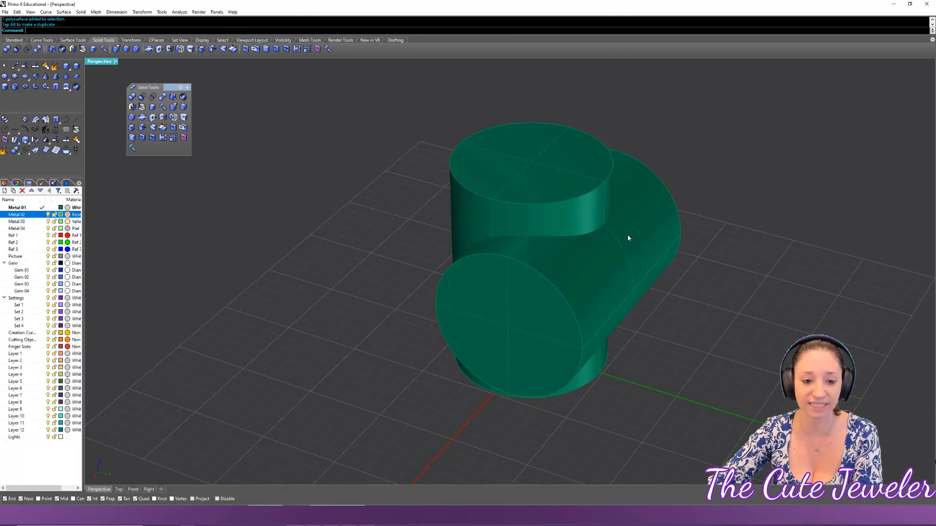
pyautogui.click(603, 270)
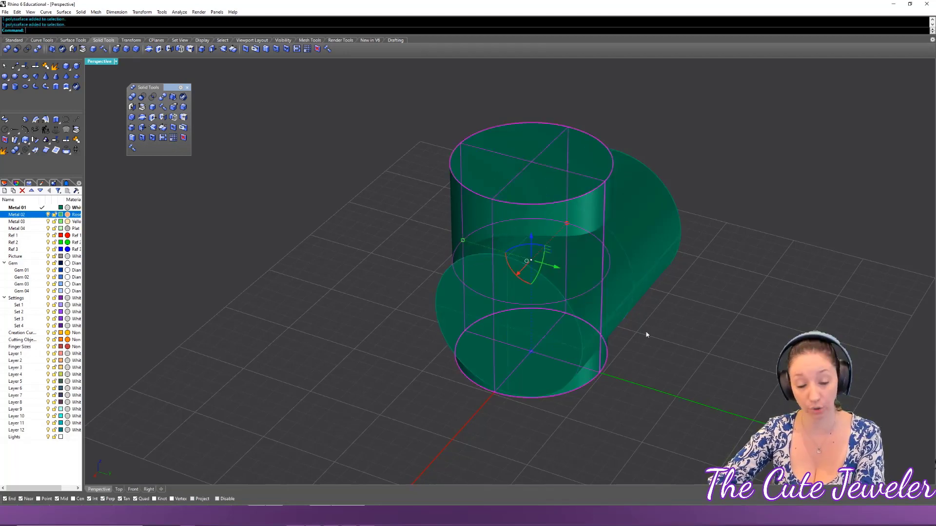
pyautogui.click(624, 207)
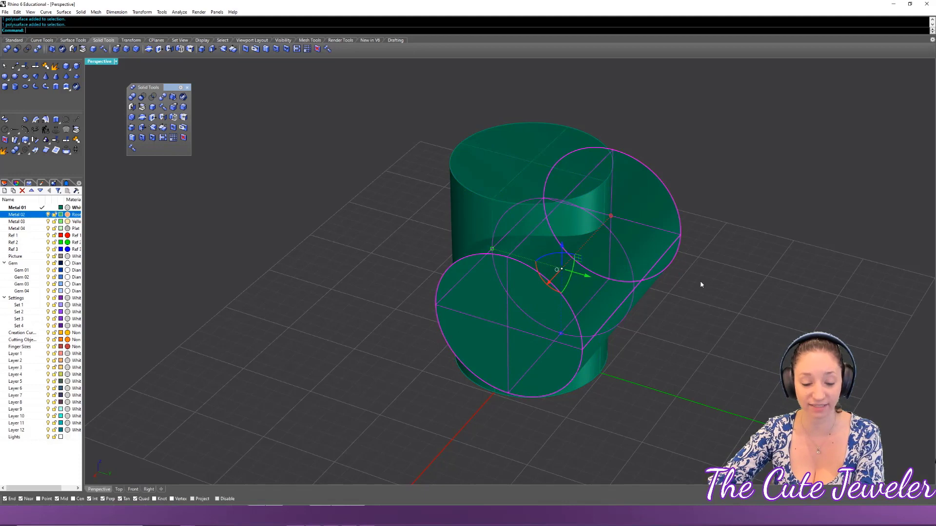
pyautogui.write('What')
pyautogui.press('Return')
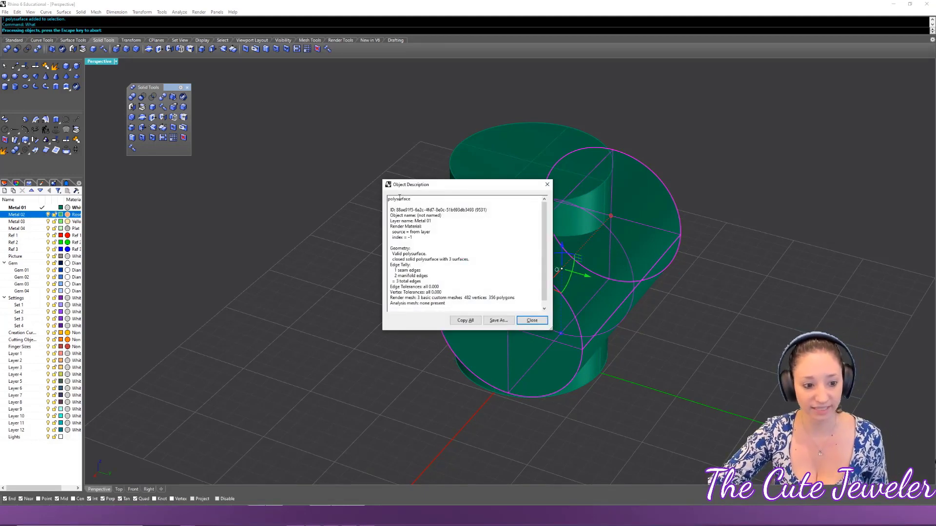
pyautogui.moveTo(393, 254)
pyautogui.mouseDown()
pyautogui.moveTo(424, 254)
pyautogui.moveTo(393, 259)
pyautogui.mouseUp()
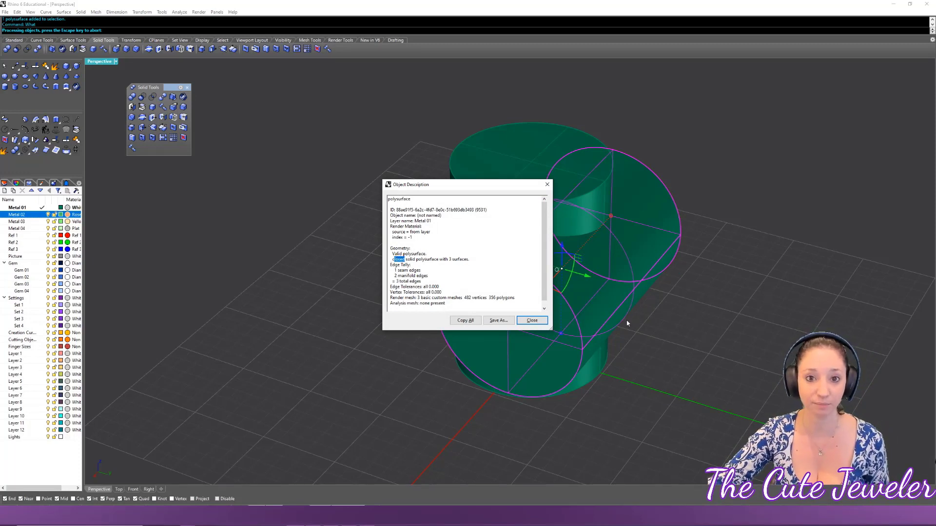
pyautogui.click(547, 185)
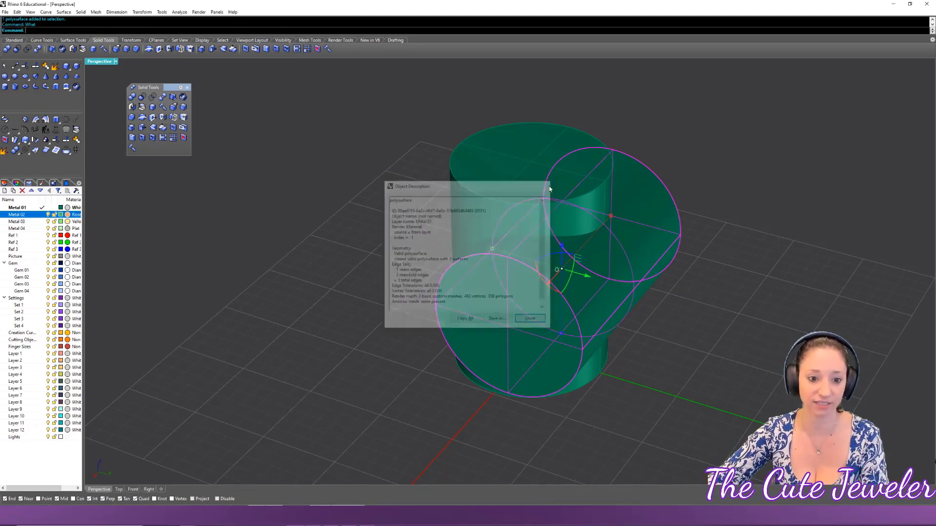
pyautogui.press('Escape')
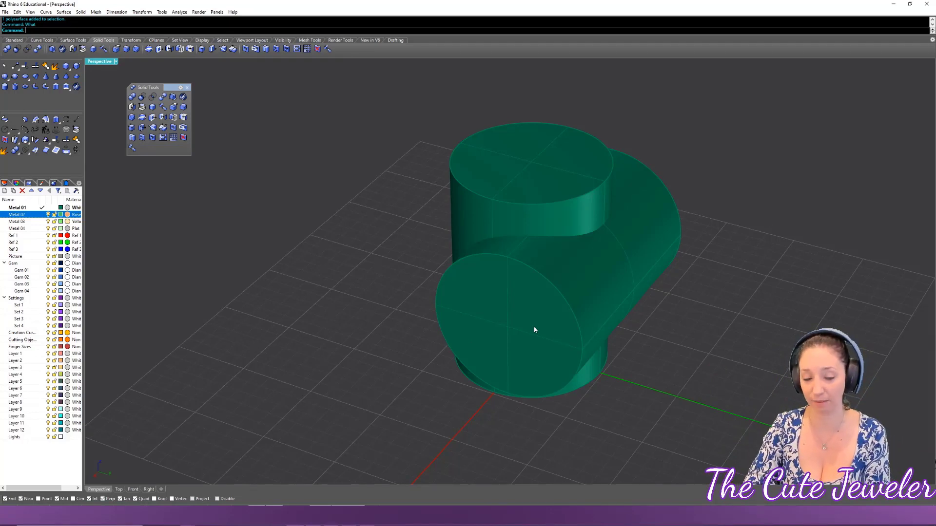
# - Extract the two end-cap surfaces of the upright cylinder and delete them, leaving only its open side wall
pyautogui.click(82, 49)
pyautogui.click(560, 171)
pyautogui.moveTo(560, 171); pyautogui.dragTo(541, 289, button='right')
pyautogui.click(541, 289)
pyautogui.press('Return')
pyautogui.press('Delete')
pyautogui.moveTo(556, 253); pyautogui.dragTo(580, 245, button='right')
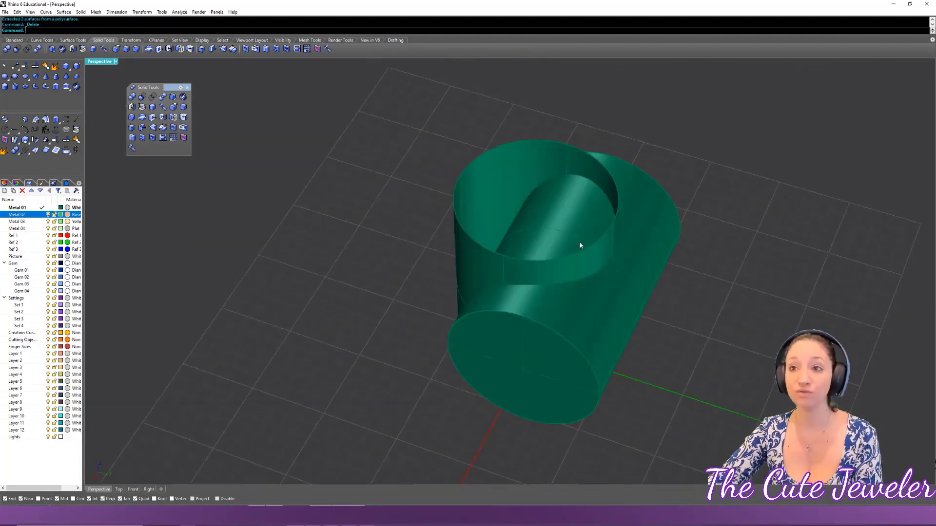
pyautogui.click(518, 194)
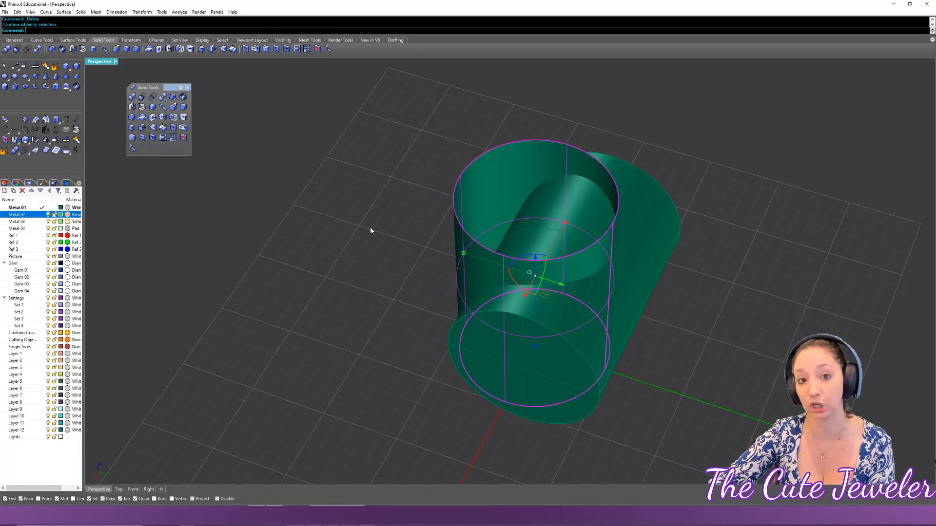
pyautogui.click(379, 244)
# - Subtract the open upright cylinder from the horizontal cylinder with Boolean Difference and undo the cut
pyautogui.moveTo(390, 245); pyautogui.dragTo(394, 285, button='right')
pyautogui.click(141, 97)
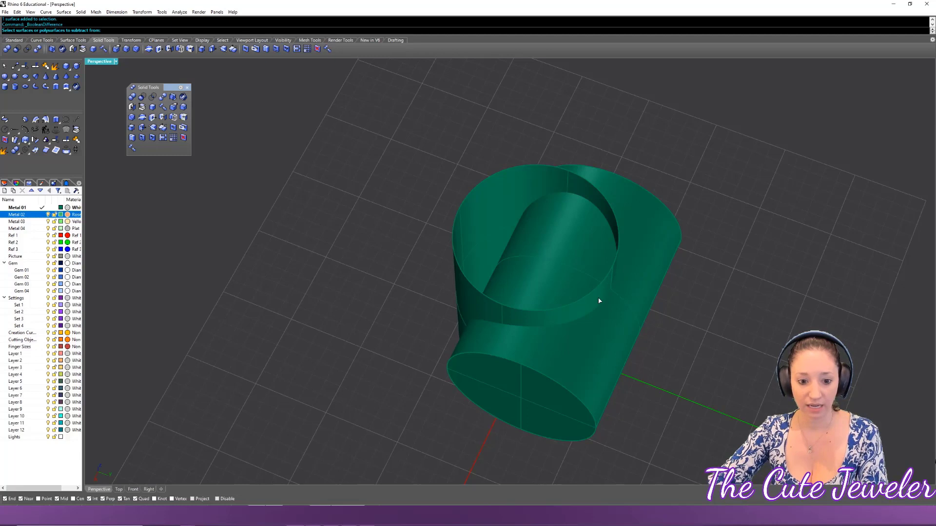
pyautogui.click(642, 249)
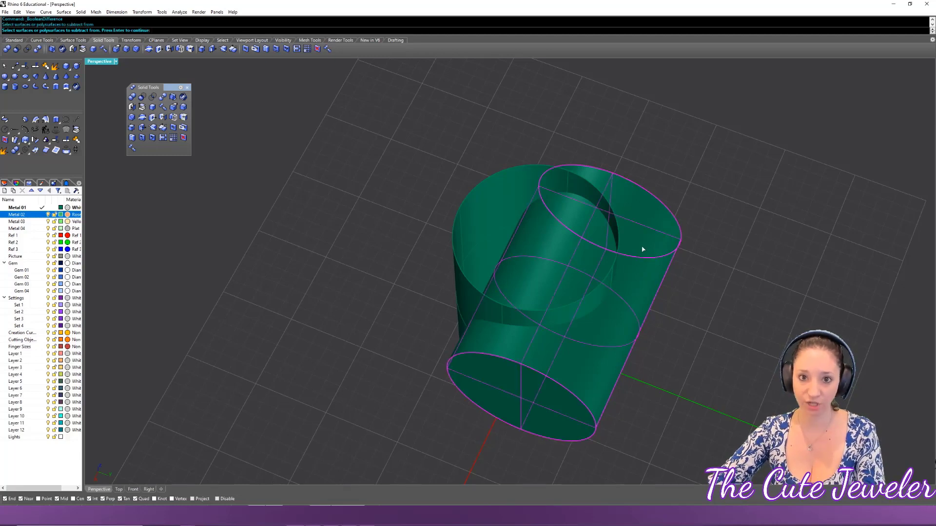
pyautogui.press('Return')
pyautogui.click(478, 229)
pyautogui.press('Return')
pyautogui.moveTo(539, 294); pyautogui.dragTo(580, 197, button='right')
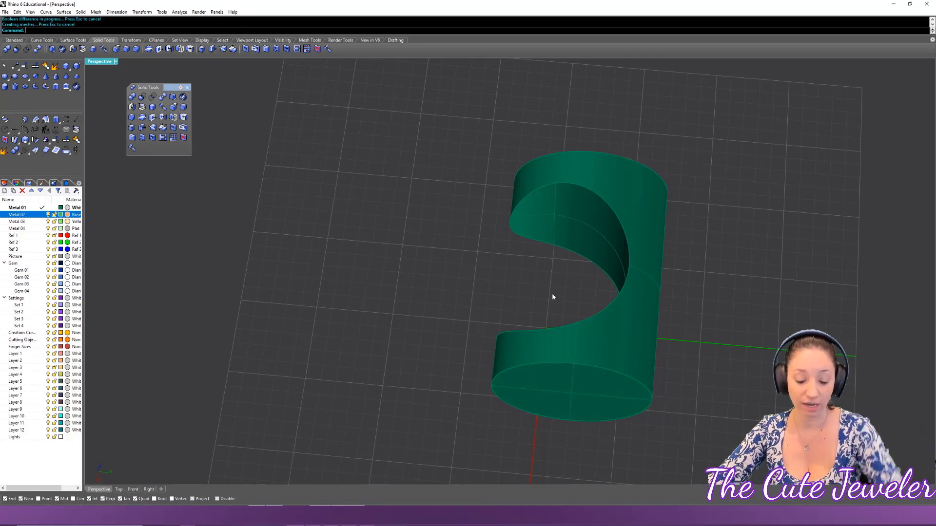
pyautogui.hotkey('ctrl', 'z')
# - Flip the surface direction of the open upright cylinder so its normals point inward
pyautogui.click(497, 224)
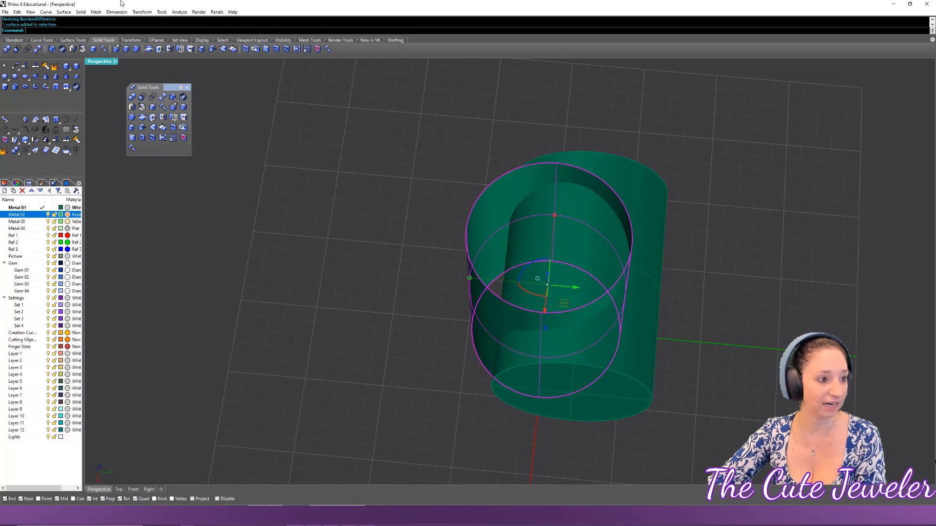
pyautogui.click(180, 12)
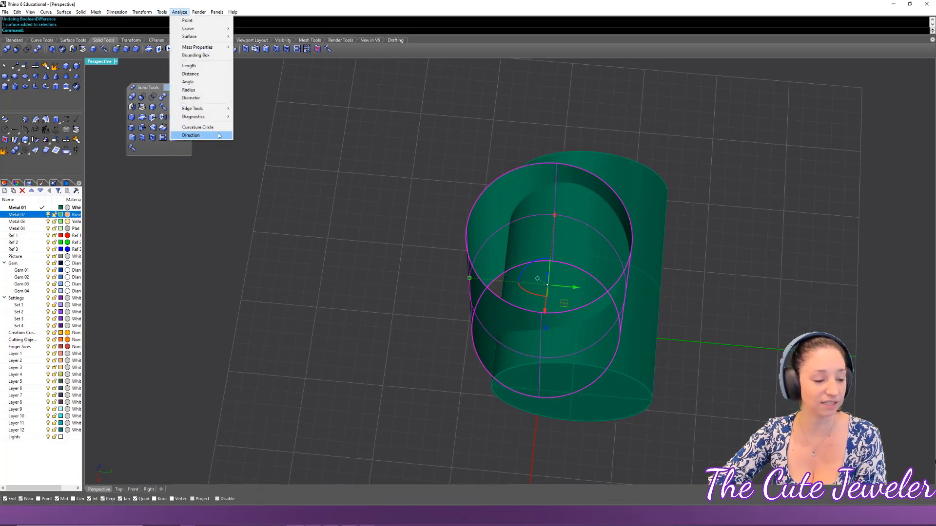
pyautogui.click(192, 135)
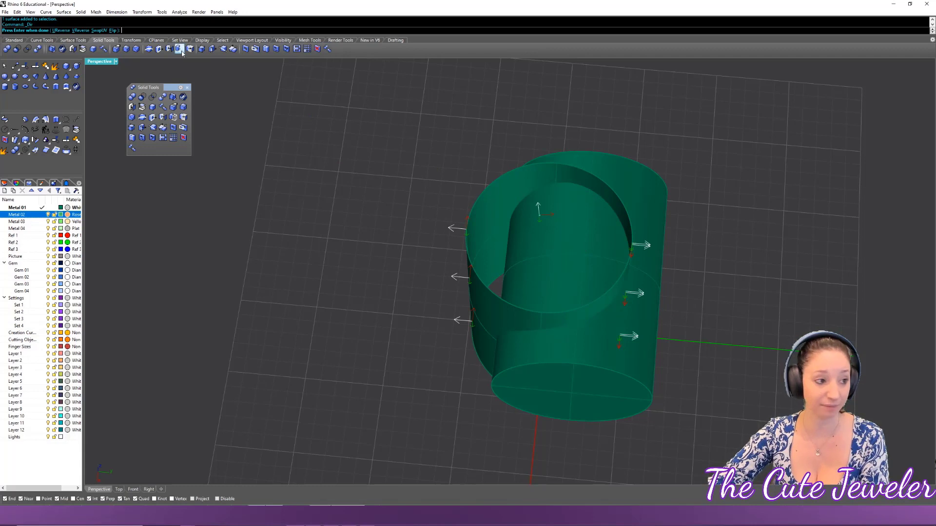
pyautogui.click(113, 30)
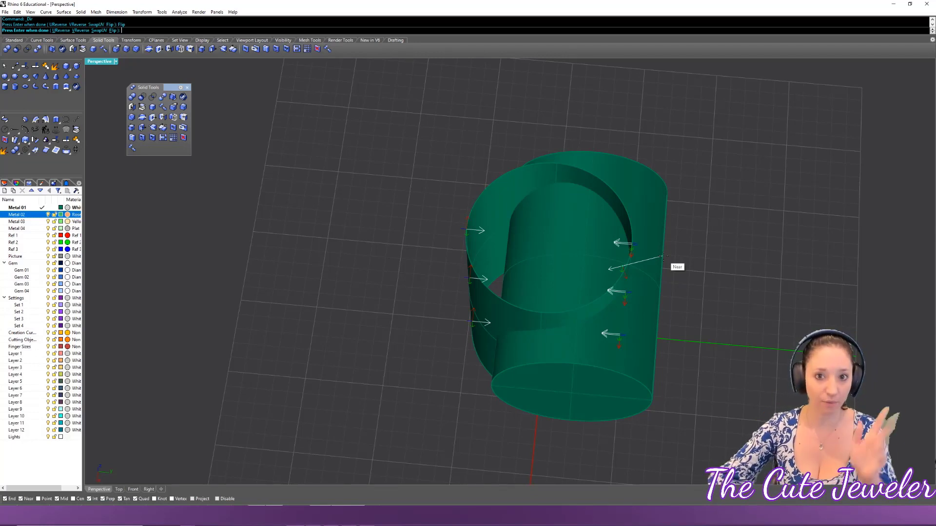
pyautogui.press('Return')
pyautogui.press('Escape')
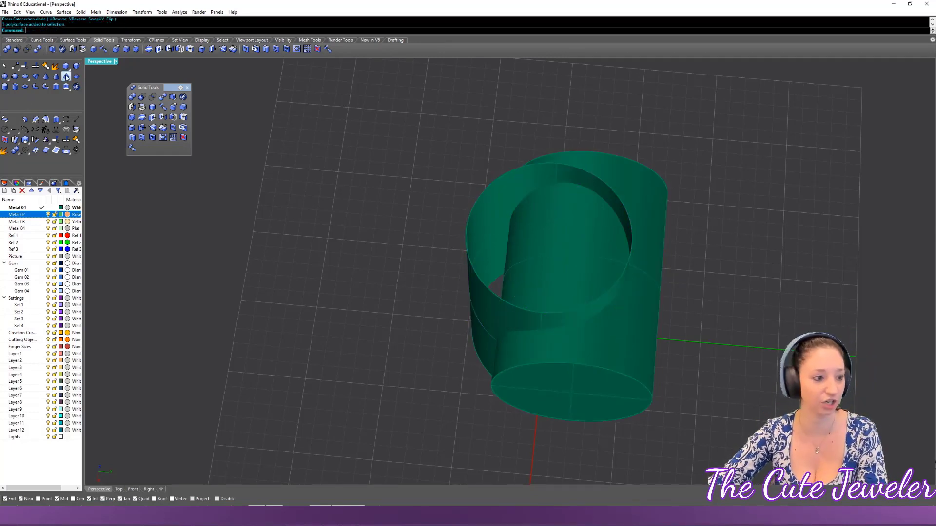
# - Subtract the flipped open cylinder from the horizontal cylinder with Boolean Difference and undo the result
pyautogui.click(143, 96)
pyautogui.click(648, 211)
pyautogui.press('Return')
pyautogui.click(482, 227)
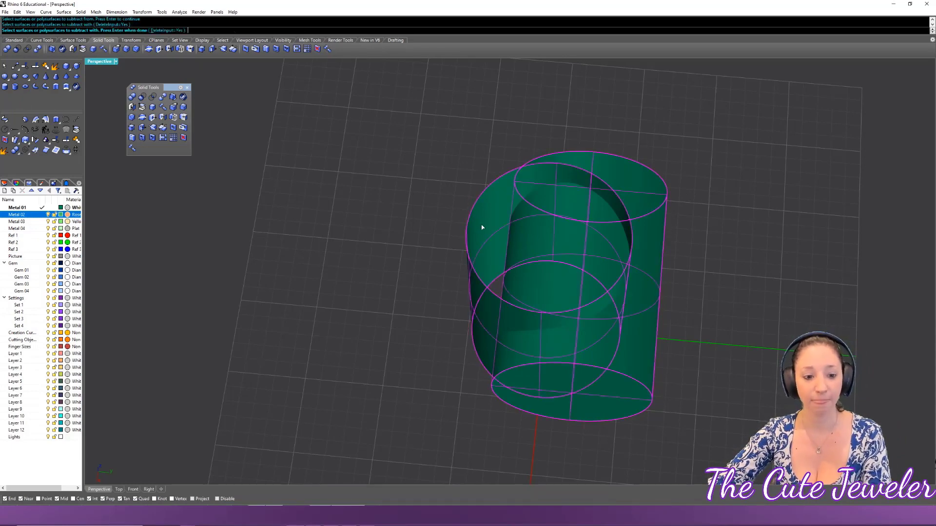
pyautogui.press('Return')
pyautogui.moveTo(756, 319); pyautogui.dragTo(723, 290, button='right')
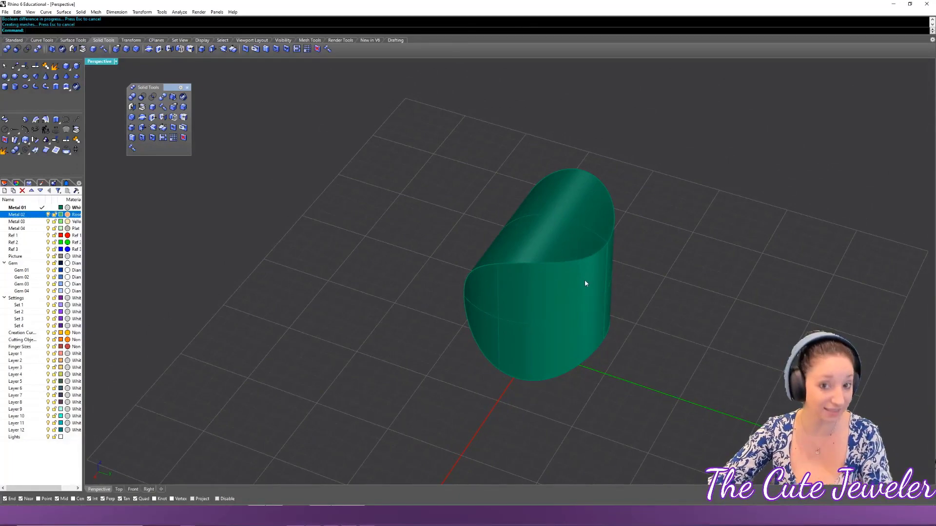
pyautogui.hotkey('ctrl', 'z')
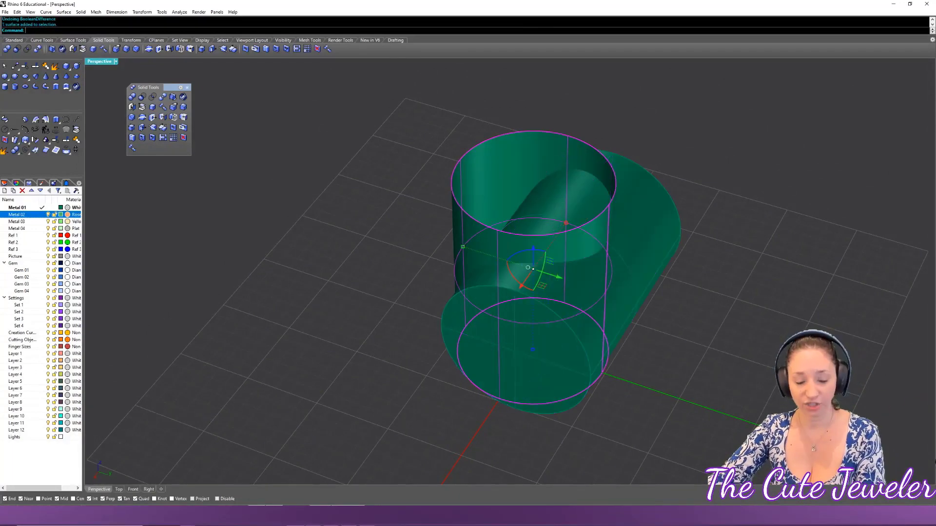
# - Delete the open upright cylinder
pyautogui.press('Delete')
pyautogui.click(73, 40)
pyautogui.hotkey('ctrl', 'z')
# - Raise the orange cutting plane so it passes through the horizontal cylinder at about mid-height
pyautogui.moveTo(390, 219); pyautogui.dragTo(590, 328, button='right')
pyautogui.click(589, 328)
pyautogui.moveTo(540, 267); pyautogui.dragTo(539, 274, button='right')
pyautogui.moveTo(538, 273); pyautogui.dragTo(540, 204)
pyautogui.press('Escape')
pyautogui.moveTo(605, 330)
pyautogui.mouseDown(button='right')
pyautogui.moveTo(581, 326)
pyautogui.moveTo(592, 332)
pyautogui.mouseUp(button='right')
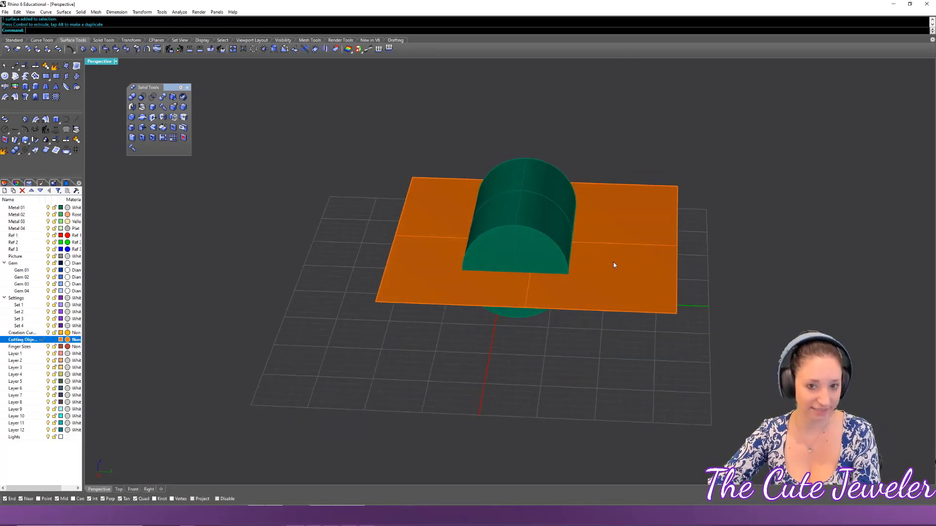
# - Display the orange plane's surface direction and check which side of the cylinder its normals face
pyautogui.moveTo(618, 248); pyautogui.dragTo(560, 214, button='right')
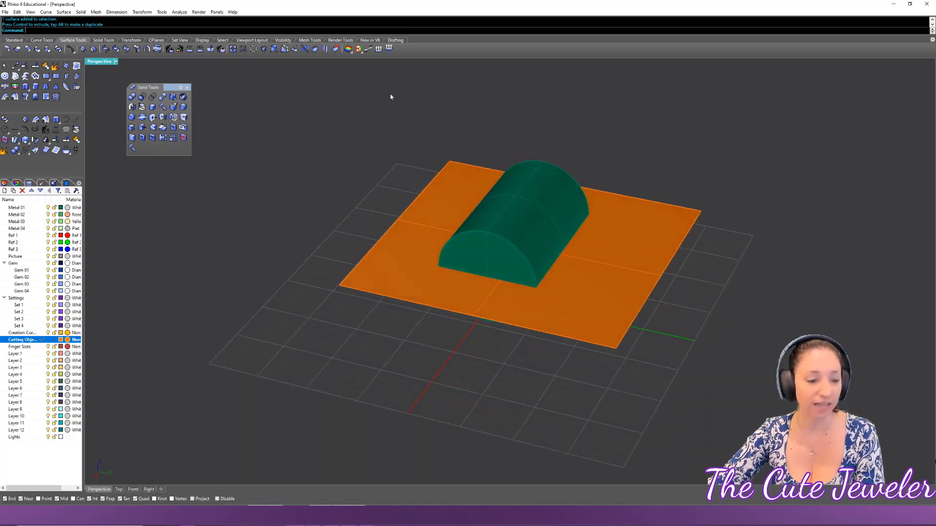
pyautogui.click(179, 11)
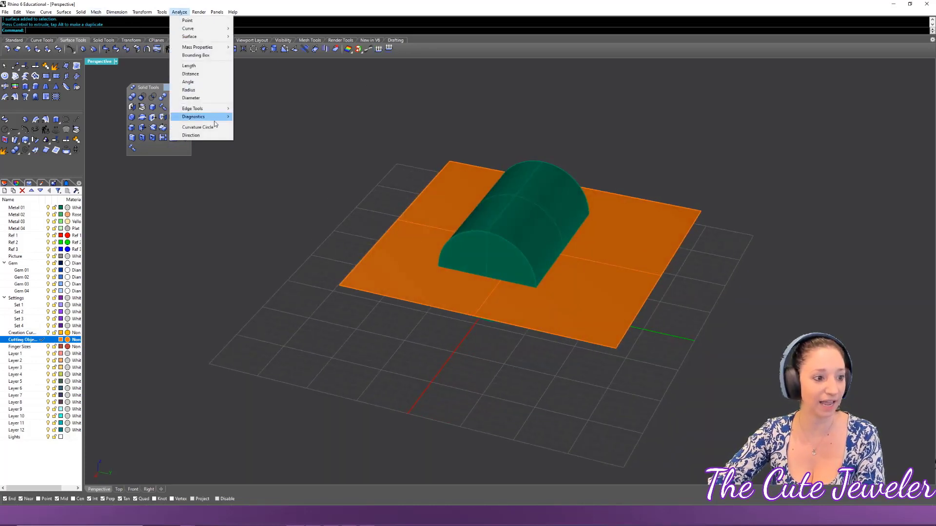
pyautogui.click(191, 135)
pyautogui.moveTo(313, 280); pyautogui.dragTo(482, 263, button='right')
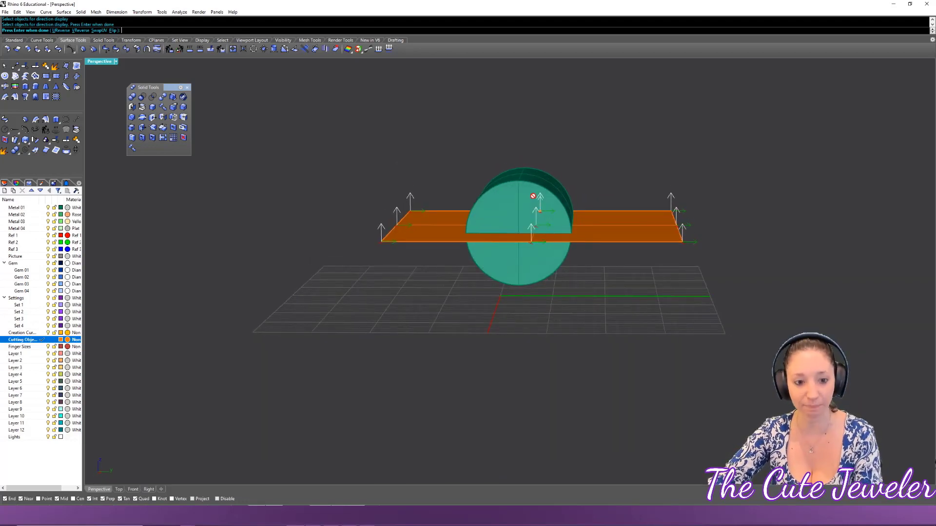
pyautogui.scroll(4, 595, 214)
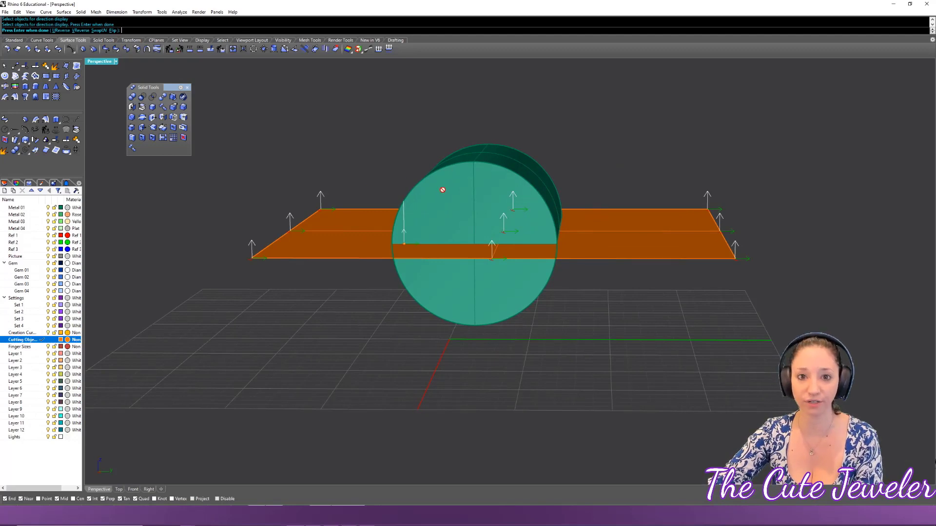
pyautogui.press('Return')
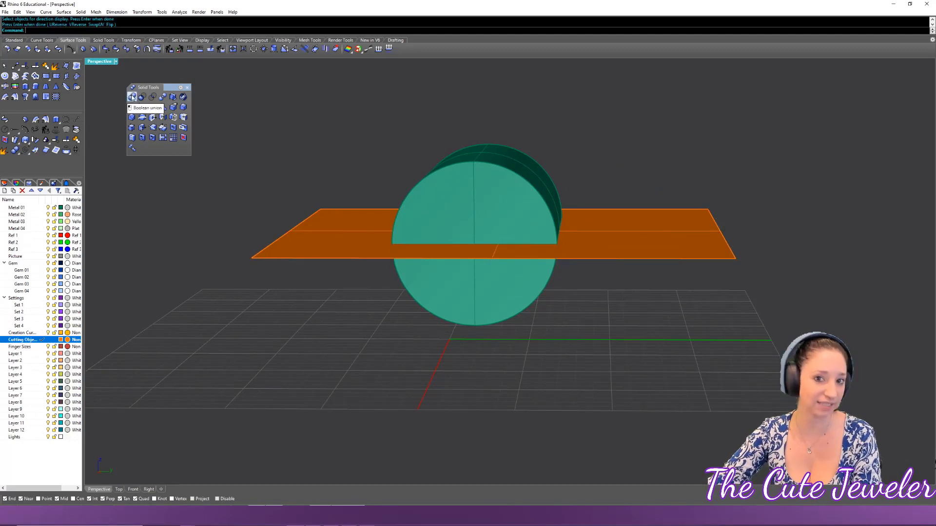
# - Cut the horizontal cylinder with the orange plane using Boolean Difference and undo the cut
pyautogui.click(481, 299)
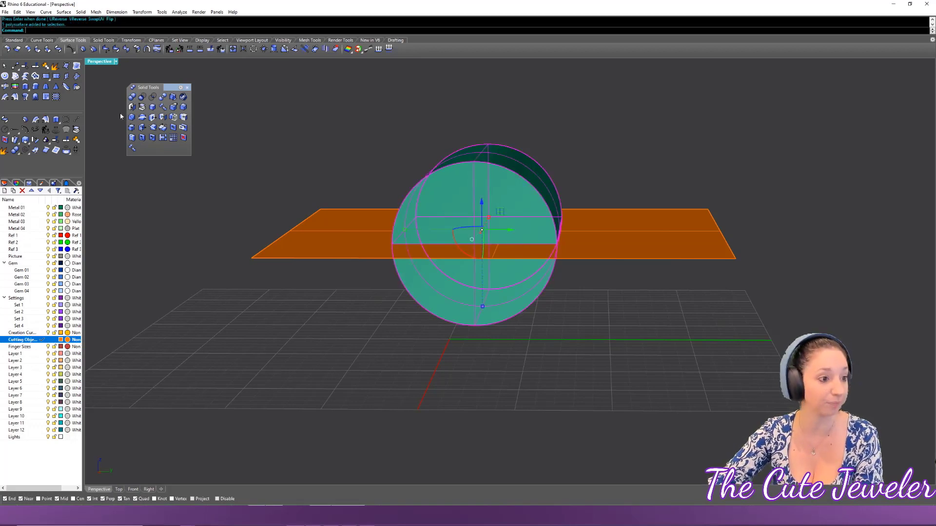
pyautogui.click(141, 96)
pyautogui.click(360, 232)
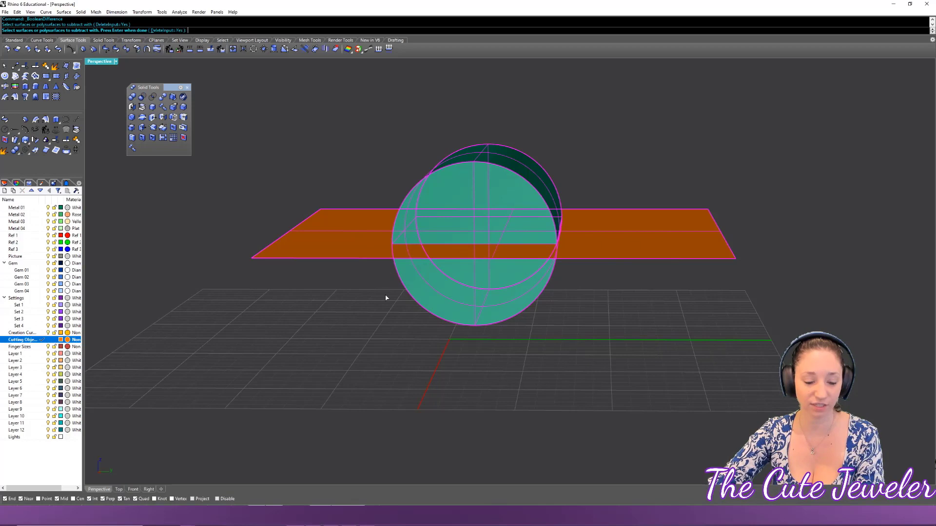
pyautogui.press('Return')
pyautogui.moveTo(433, 315); pyautogui.dragTo(528, 296, button='right')
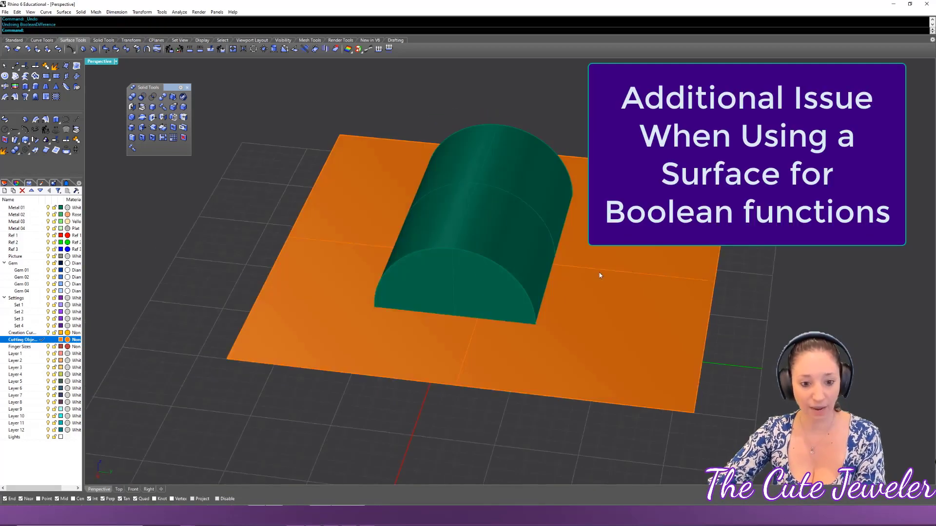
# - Move the orange plane along the cylinder's axis so that it reaches only partway through the cylinder
pyautogui.moveTo(599, 273); pyautogui.dragTo(521, 309, button='right')
pyautogui.moveTo(522, 309); pyautogui.dragTo(520, 365)
pyautogui.press('Escape')
pyautogui.moveTo(520, 365); pyautogui.dragTo(511, 181, button='right')
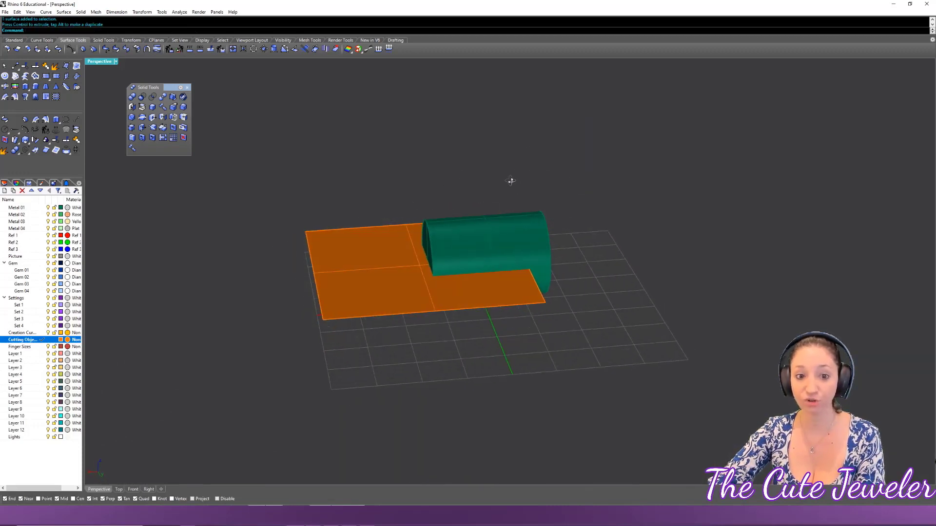
pyautogui.scroll(3, 504, 285)
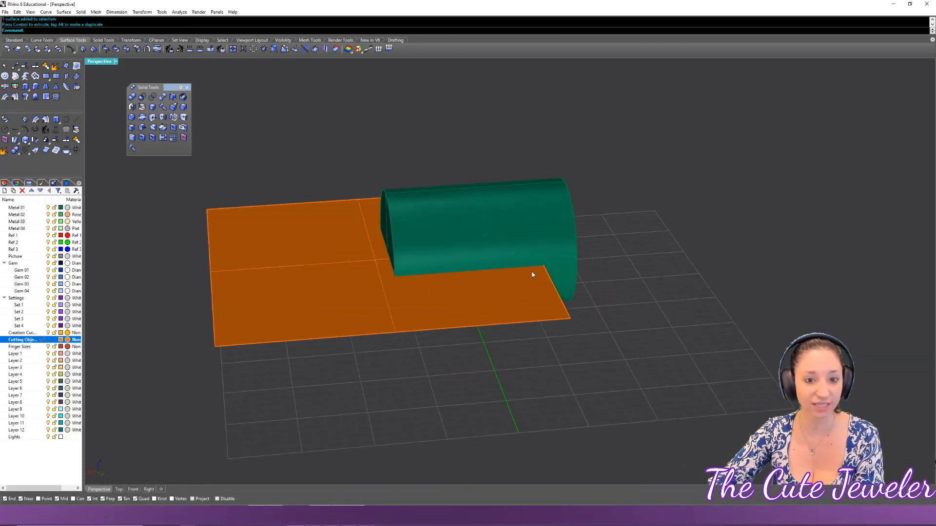
pyautogui.moveTo(594, 266); pyautogui.dragTo(538, 274, button='right')
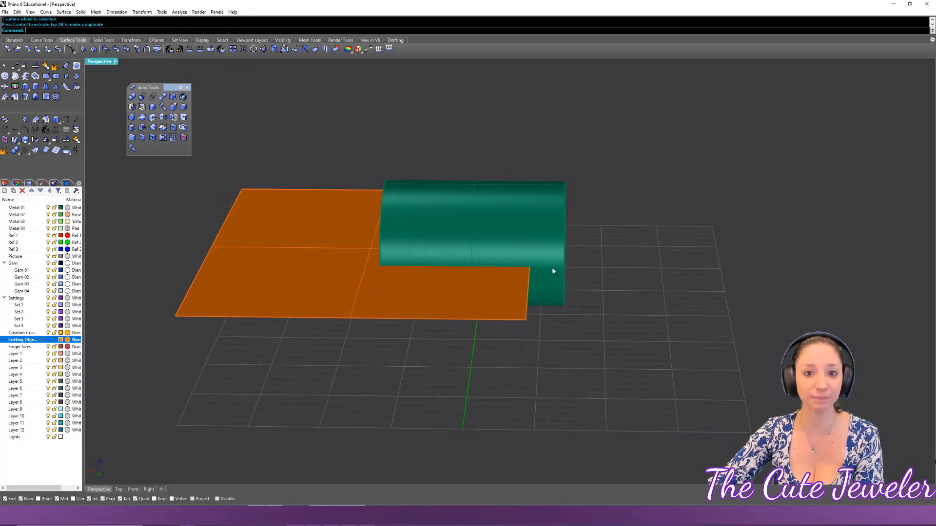
# - Try to cut the horizontal cylinder with the partly inserted orange plane using Boolean Difference
pyautogui.click(522, 252)
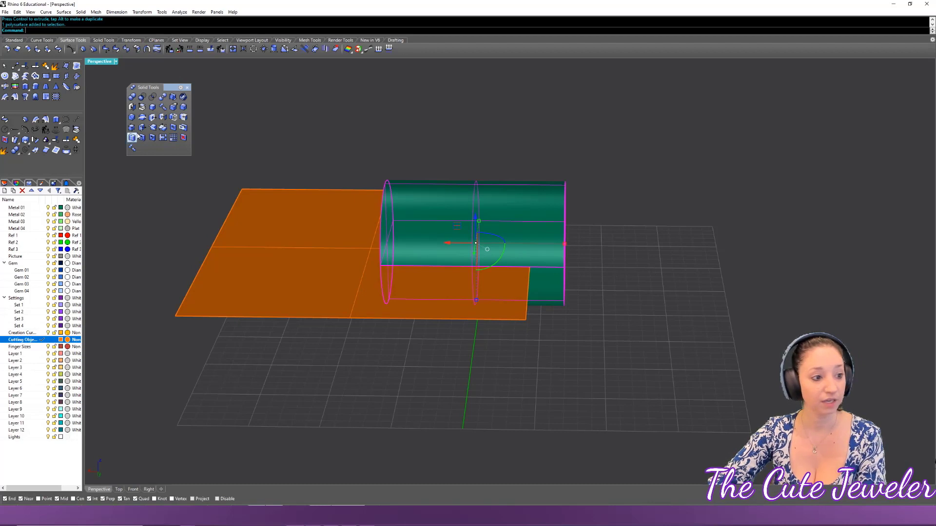
pyautogui.click(142, 96)
pyautogui.click(294, 251)
pyautogui.press('Return')
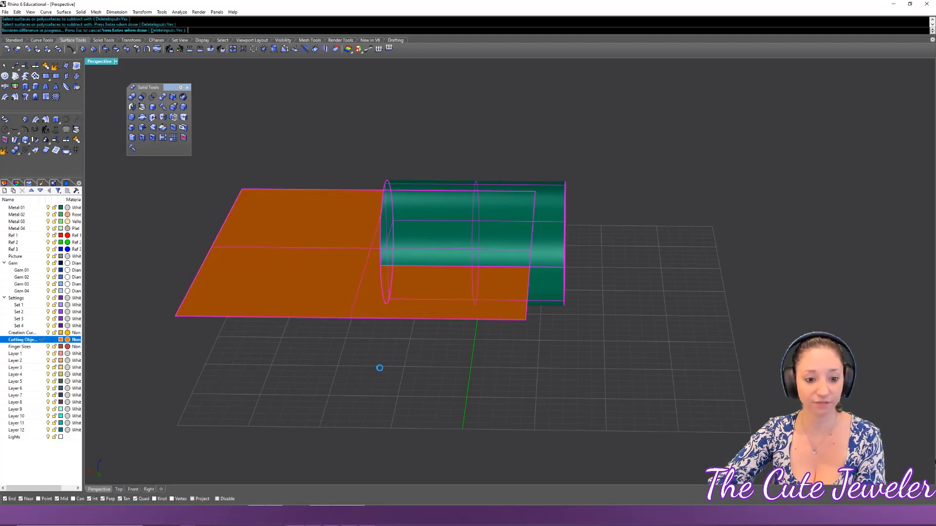
# - Select and delete the text dots marking where the orange plane's end edge meets the cylinder
pyautogui.scroll(3, 529, 272)
pyautogui.click(526, 270)
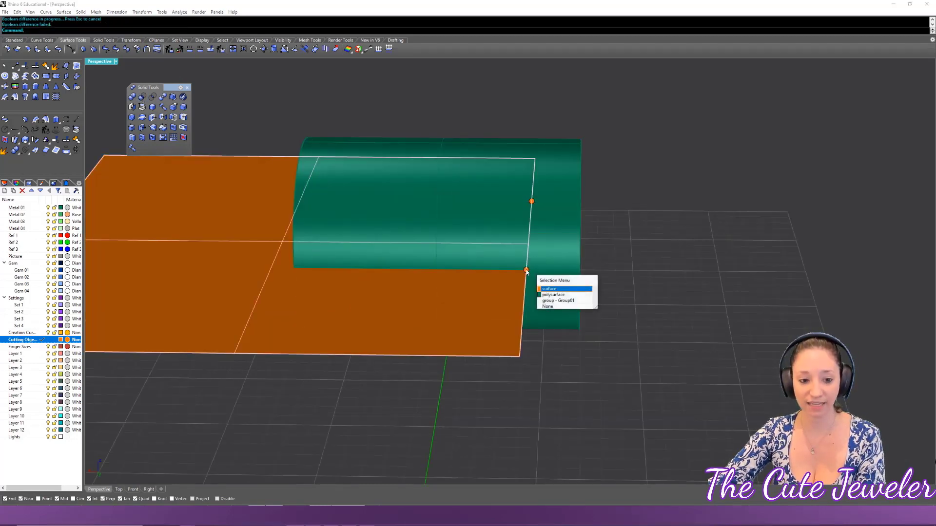
pyautogui.click(553, 295)
pyautogui.scroll(2, 528, 242)
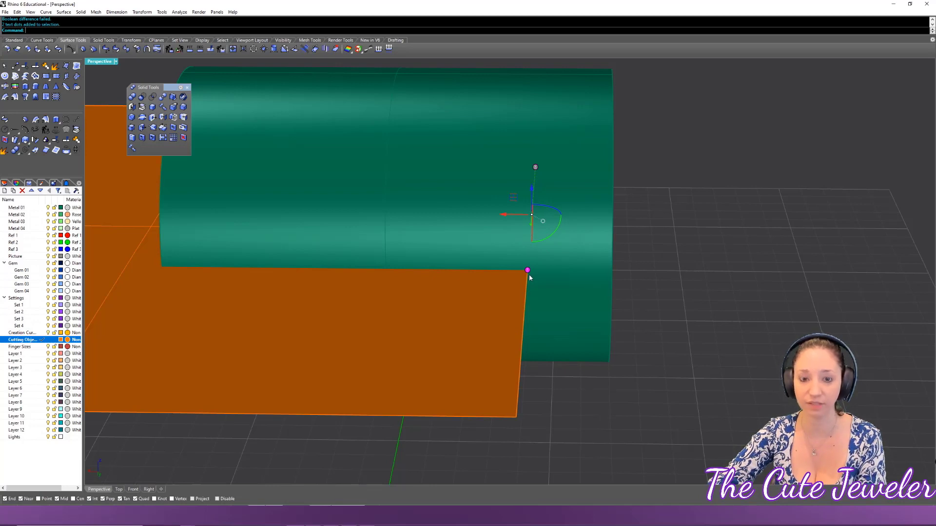
pyautogui.press('Delete')
# - Extrude the orange plane downward into a block that extends below the underside of the cylinder
pyautogui.moveTo(529, 277); pyautogui.dragTo(275, 296, button='right')
pyautogui.click(276, 296)
pyautogui.moveTo(278, 234); pyautogui.dragTo(382, 360)
pyautogui.scroll(-6, 609, 376)
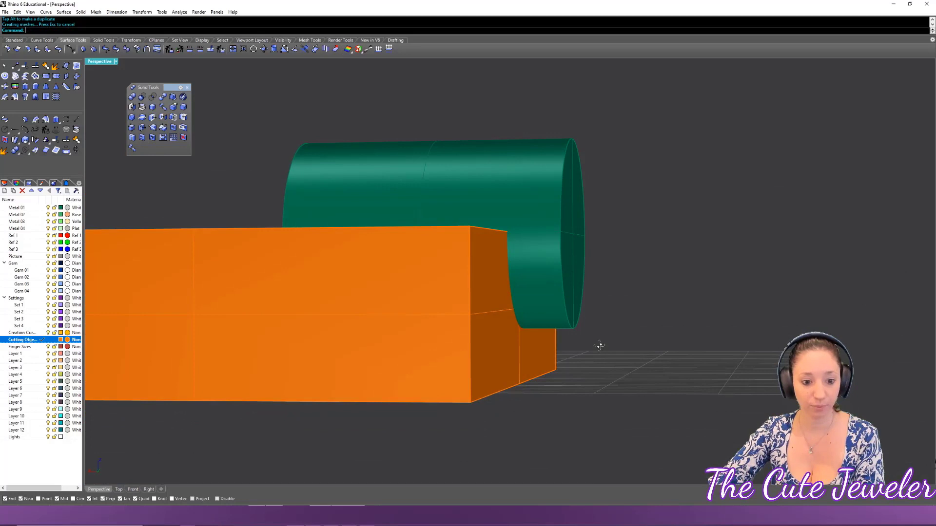
# - Subtract the orange block from the horizontal cylinder with Boolean Difference and inspect the notched solid
pyautogui.click(535, 246)
pyautogui.click(141, 97)
pyautogui.click(396, 317)
pyautogui.press('Return')
pyautogui.moveTo(640, 377); pyautogui.dragTo(570, 312, button='right')
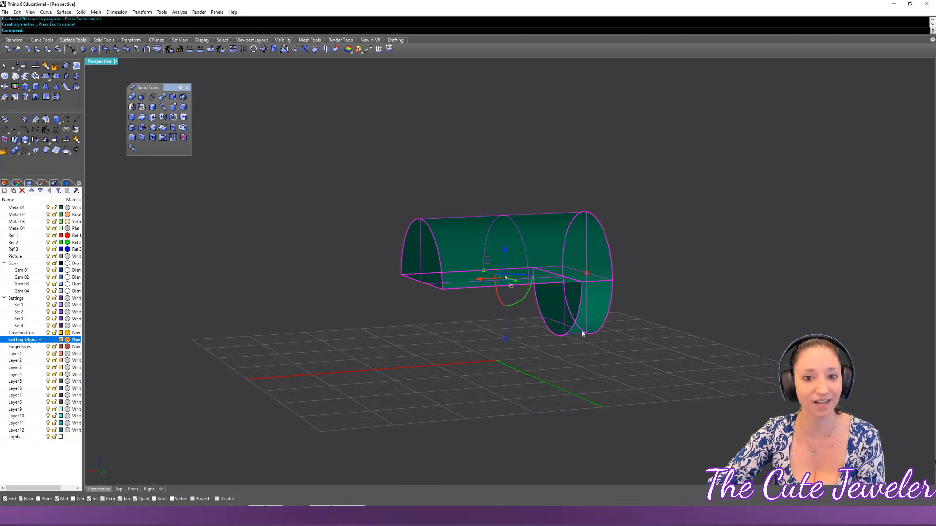
# - Undo the block's Boolean cut and the extrusion of the orange plane
pyautogui.hotkey('ctrl', 'z')
pyautogui.moveTo(583, 334); pyautogui.dragTo(688, 348, button='right')
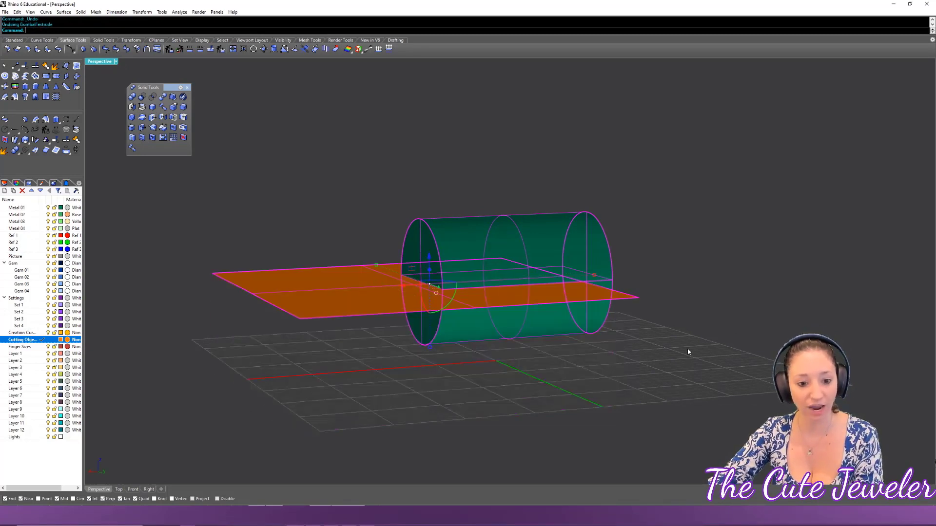
pyautogui.hotkey('ctrl', 'z')
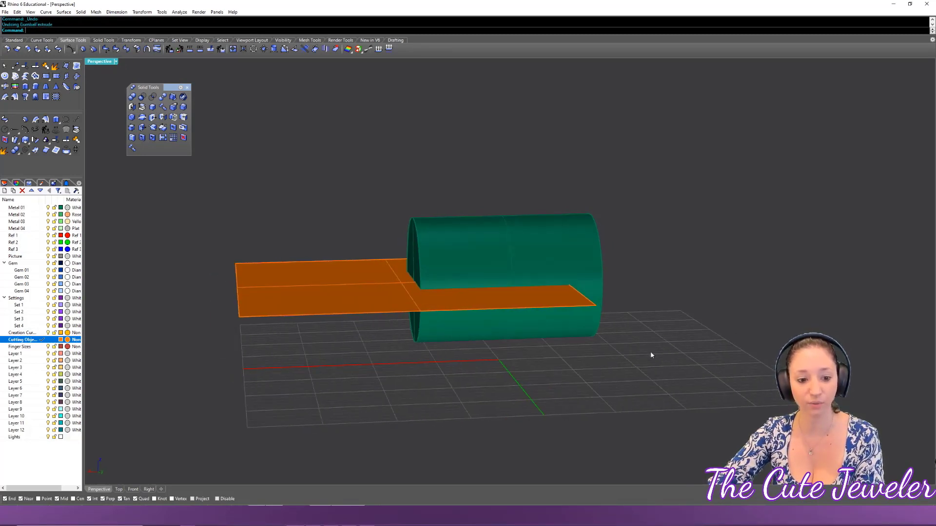
# - Move the orange plane along the cylinder's axis so that it passes completely through the cylinder
pyautogui.click(394, 302)
pyautogui.moveTo(376, 287); pyautogui.dragTo(488, 299)
pyautogui.click(588, 389)
pyautogui.moveTo(588, 389); pyautogui.dragTo(573, 433, button='right')
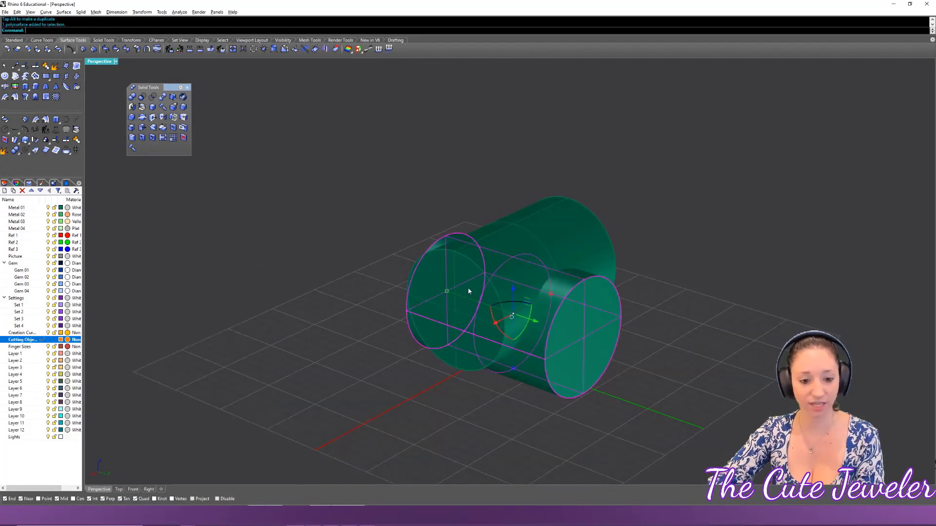
# - Explode the two crossing capped cylinders and subtract the upper open cylinder from the lower one with Boolean Difference
pyautogui.keyDown('shift'); pyautogui.click(535, 247); pyautogui.keyUp('shift')
pyautogui.click(46, 67)
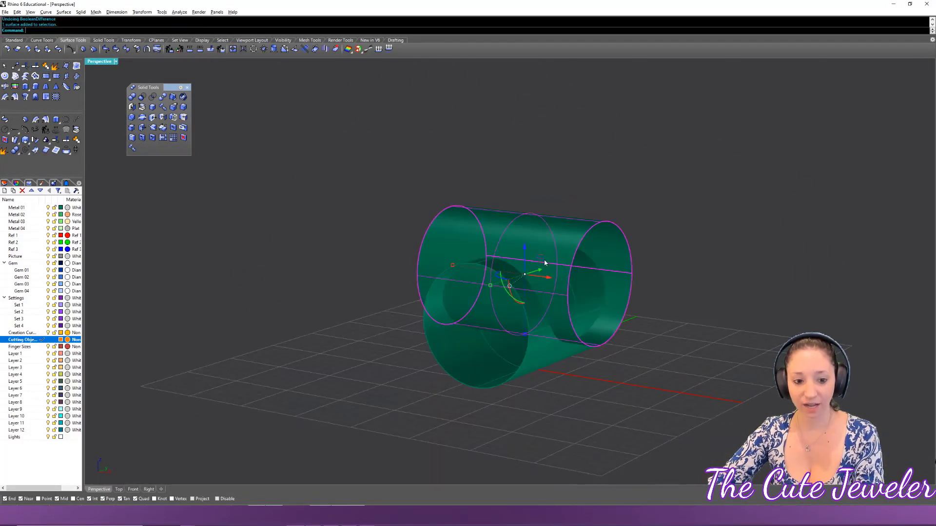
pyautogui.press('Return')
pyautogui.moveTo(541, 341); pyautogui.dragTo(513, 335, button='right')
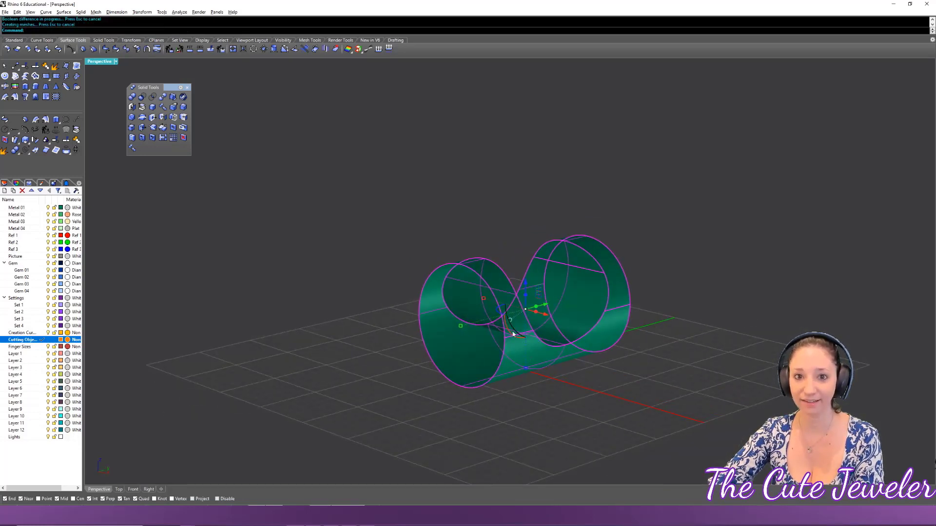
pyautogui.click(678, 406)
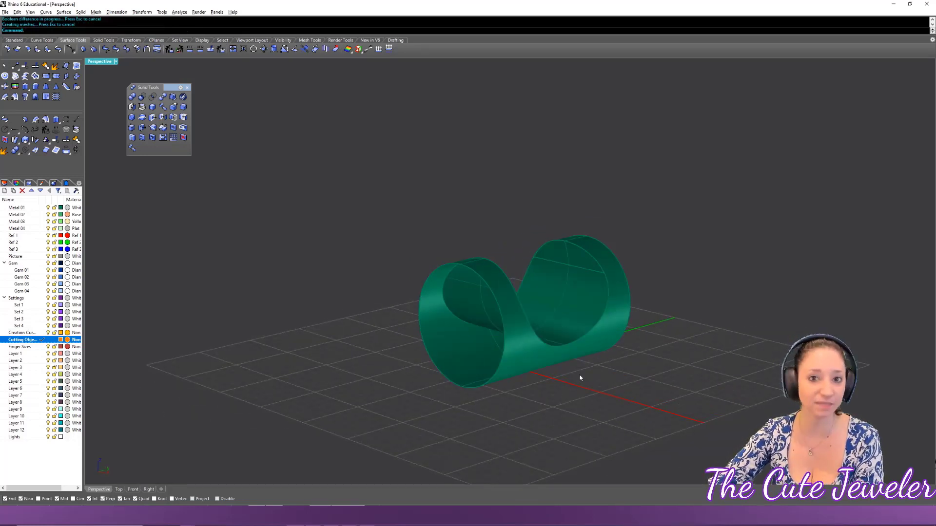
# - Undo the Boolean Difference between the two open cylinders and clear the selection
pyautogui.hotkey('ctrl', 'z')
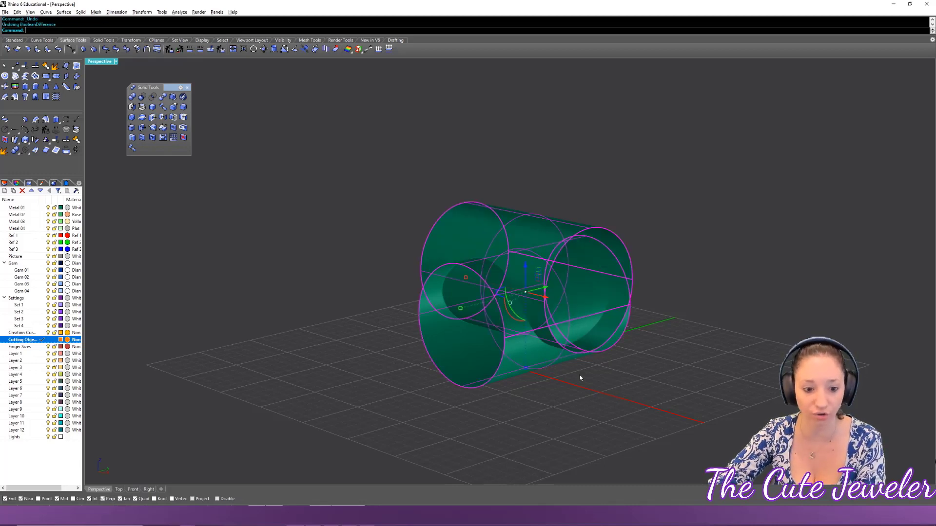
pyautogui.click(628, 398)
pyautogui.moveTo(628, 399); pyautogui.dragTo(607, 378, button='right')
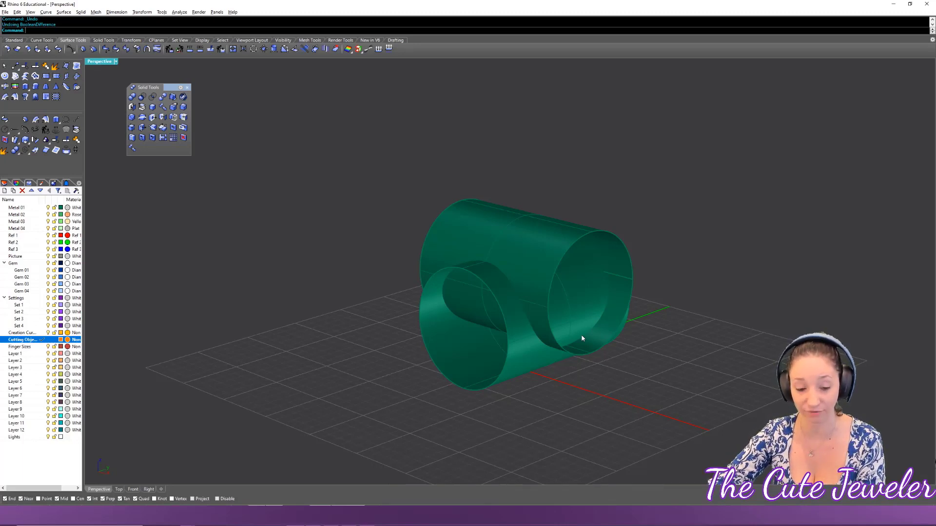
# - Display the surface direction of the upper open cylinder and flip its normals
pyautogui.click(568, 237)
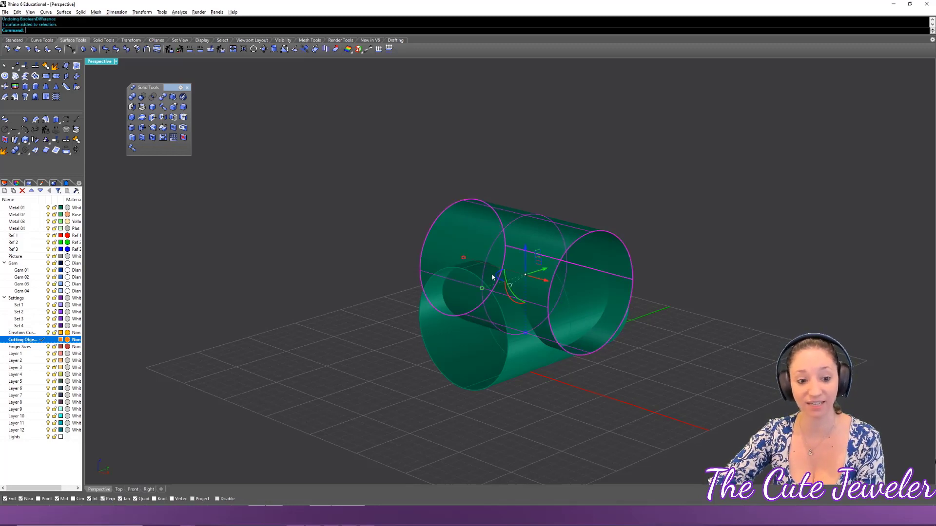
pyautogui.click(727, 260)
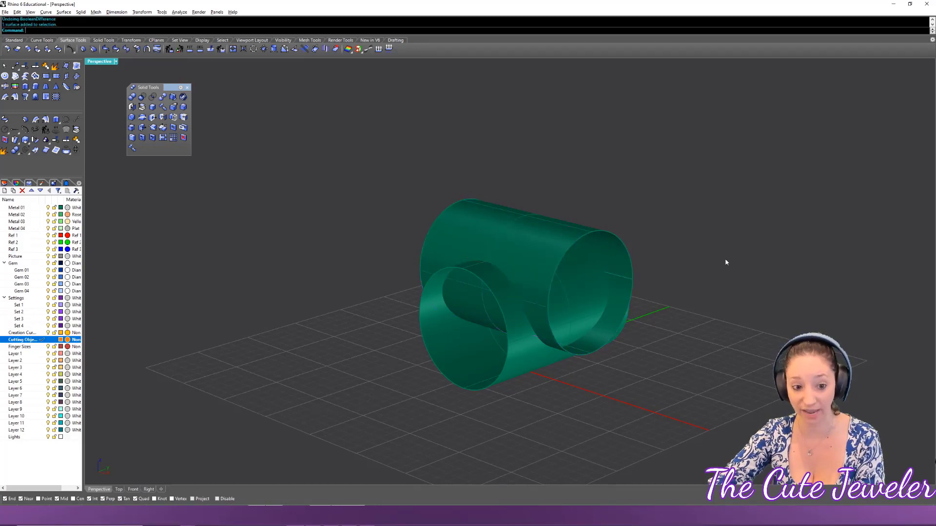
pyautogui.click(532, 255)
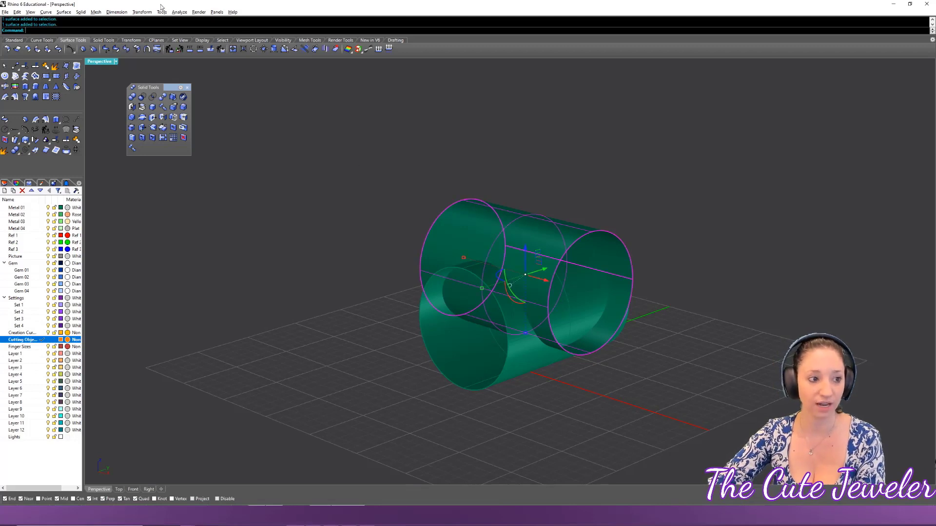
pyautogui.click(180, 11)
pyautogui.moveTo(209, 117)
pyautogui.click(192, 135)
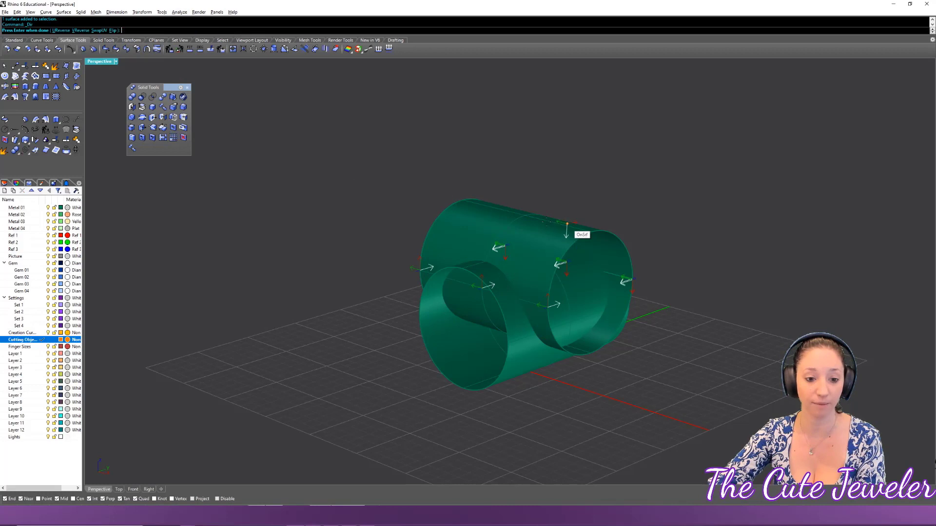
pyautogui.click(113, 30)
pyautogui.press('Return')
# - Flip the surface direction of the lower open cylinder as well
pyautogui.press('Return')
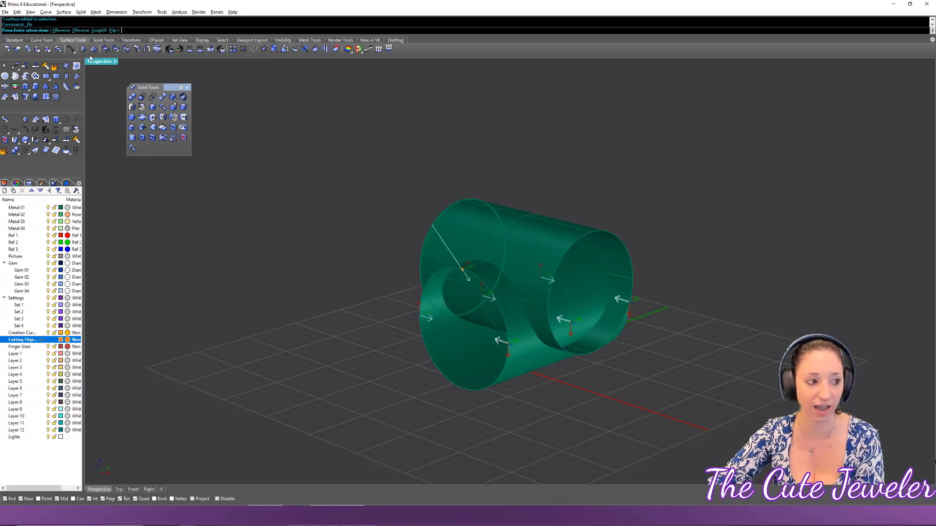
pyautogui.click(113, 30)
pyautogui.press('Return')
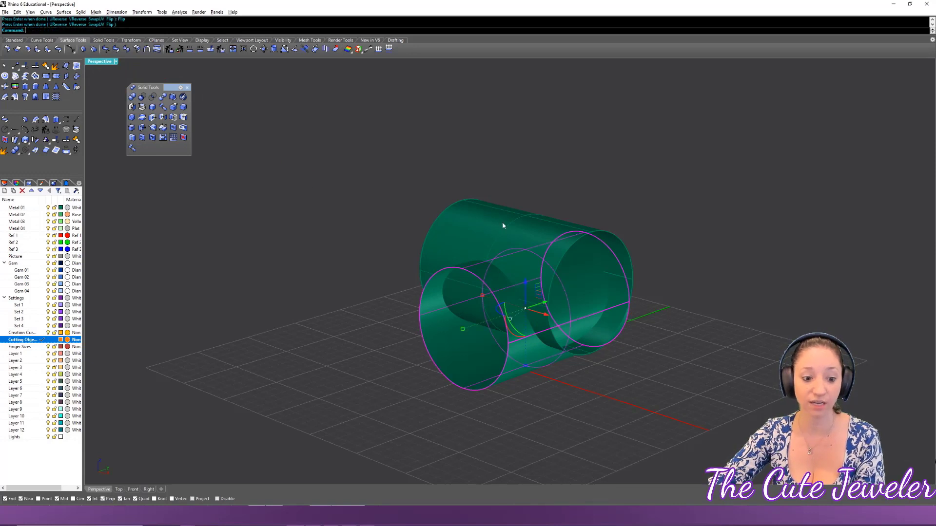
# - Subtract the lower open cylinder from the upper one with Boolean Difference
pyautogui.click(142, 96)
pyautogui.click(522, 351)
pyautogui.press('Return')
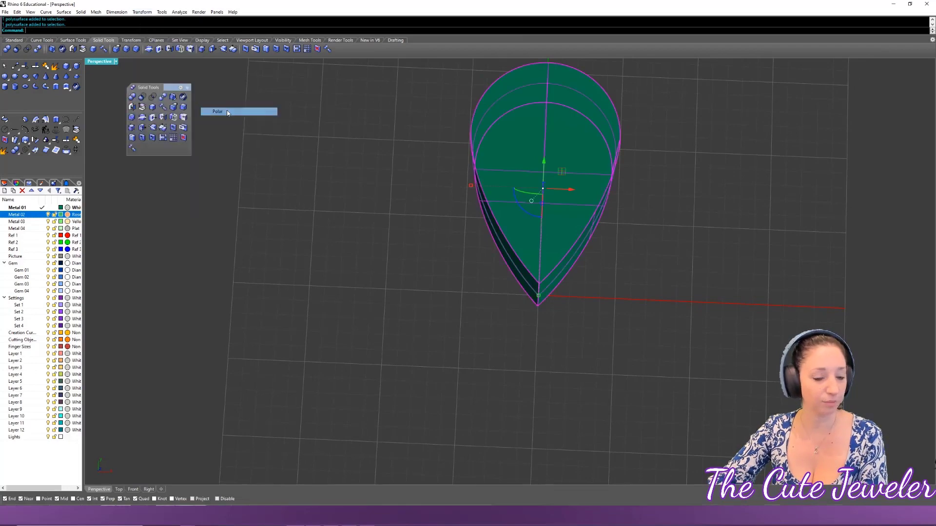
# - Create a polar array of four teardrop petals over 360 degrees, centred on the petal's pointed tip
pyautogui.click(536, 302)
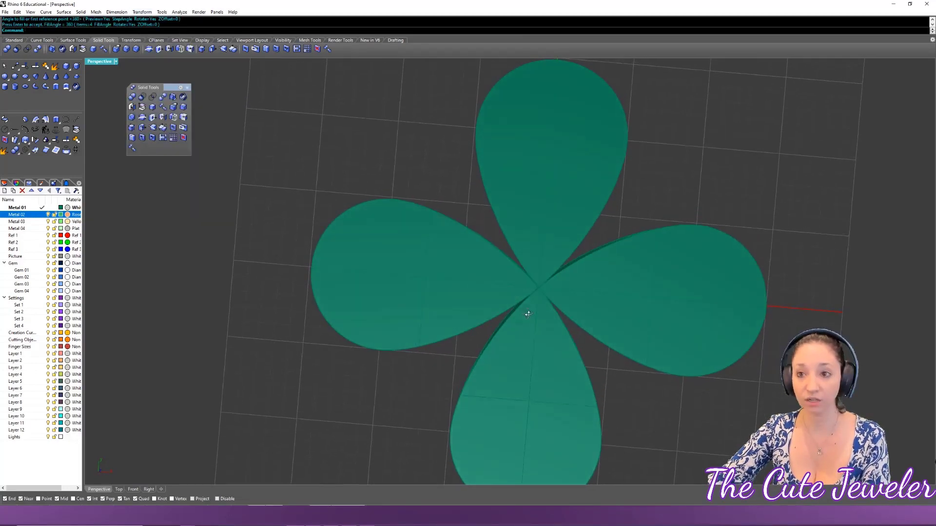
pyautogui.moveTo(246, 196); pyautogui.dragTo(221, 140, button='right')
# - Try to join the four petals, which touch only at their tips, with Boolean Union
pyautogui.click(131, 97)
pyautogui.click(435, 241)
pyautogui.click(517, 234)
pyautogui.click(622, 302)
pyautogui.click(607, 373)
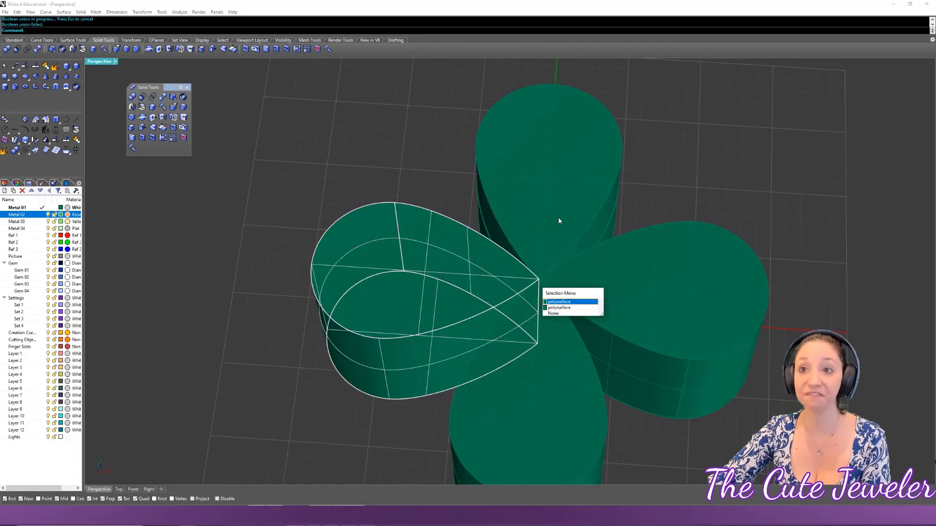
pyautogui.click(568, 305)
pyautogui.click(697, 311)
pyautogui.press('Return')
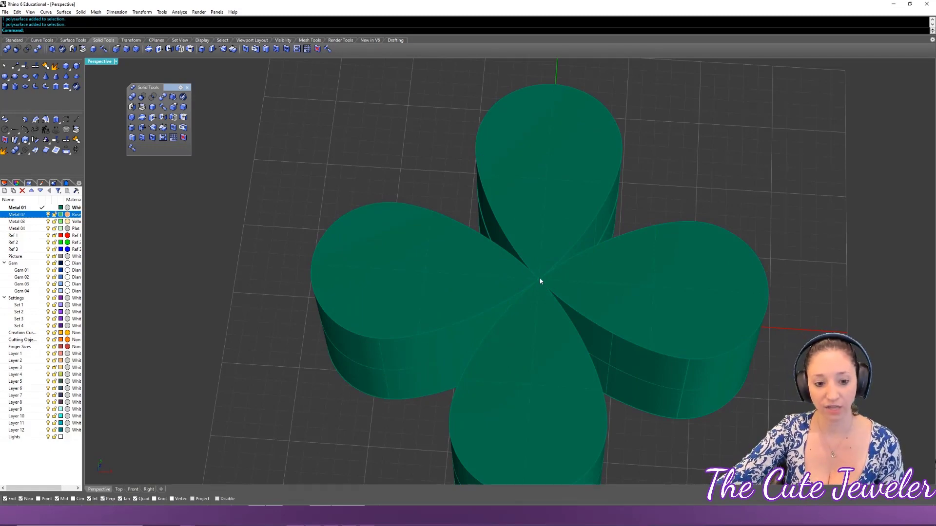
# - Scale the original petal slightly wider along the X axis so that the petals overlap near the centre
pyautogui.scroll(5, 547, 291)
pyautogui.moveTo(531, 293); pyautogui.dragTo(539, 256, button='right')
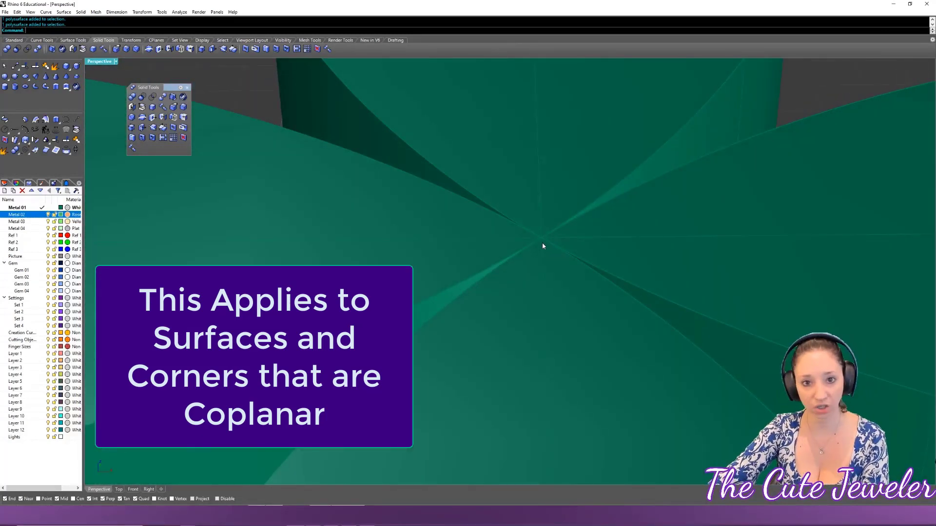
pyautogui.scroll(-1, 561, 261)
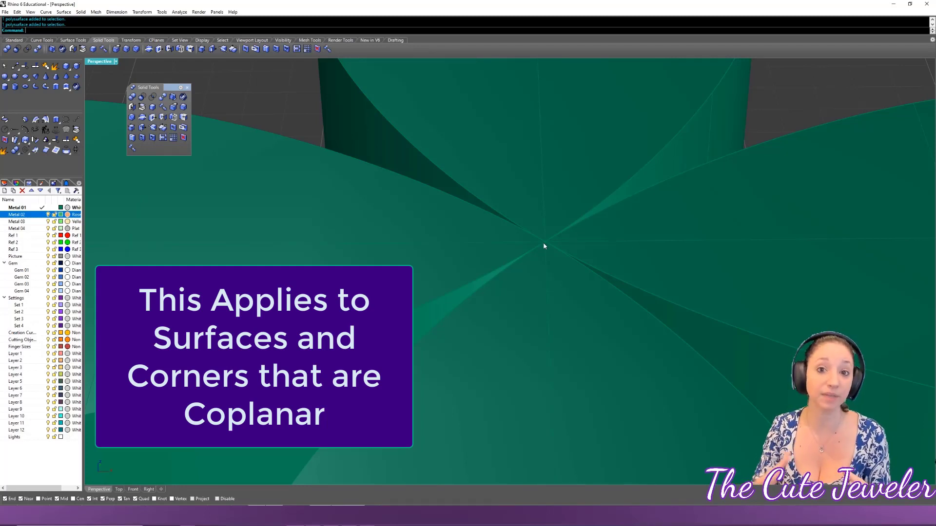
pyautogui.scroll(-3, 542, 248)
pyautogui.click(548, 189)
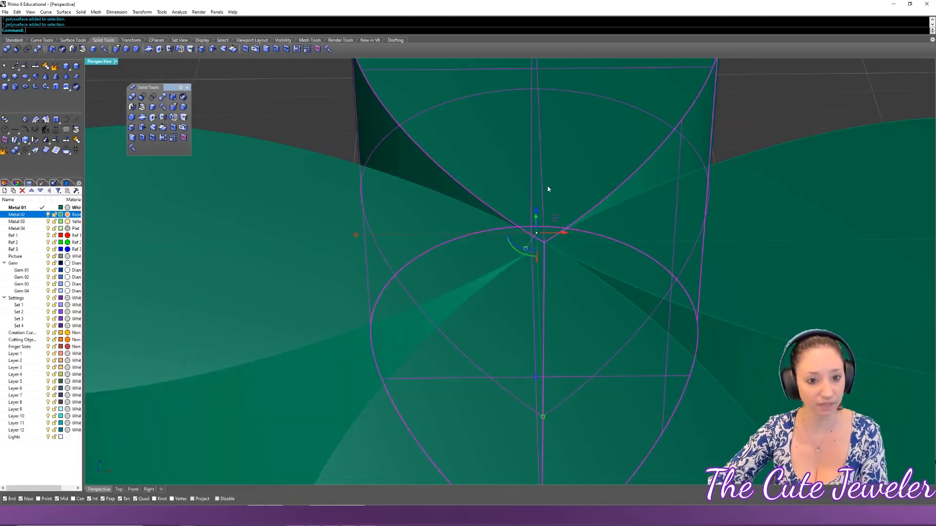
pyautogui.moveTo(557, 214)
pyautogui.mouseDown(button='right')
pyautogui.moveTo(560, 198)
pyautogui.moveTo(559, 227)
pyautogui.mouseUp(button='right')
pyautogui.moveTo(559, 102); pyautogui.dragTo(471, 156, button='right')
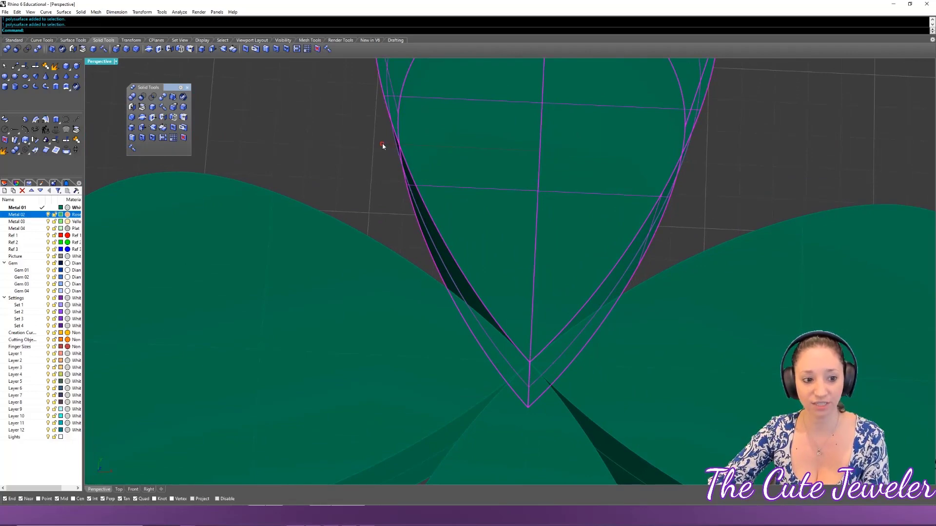
pyautogui.moveTo(383, 146); pyautogui.dragTo(382, 146)
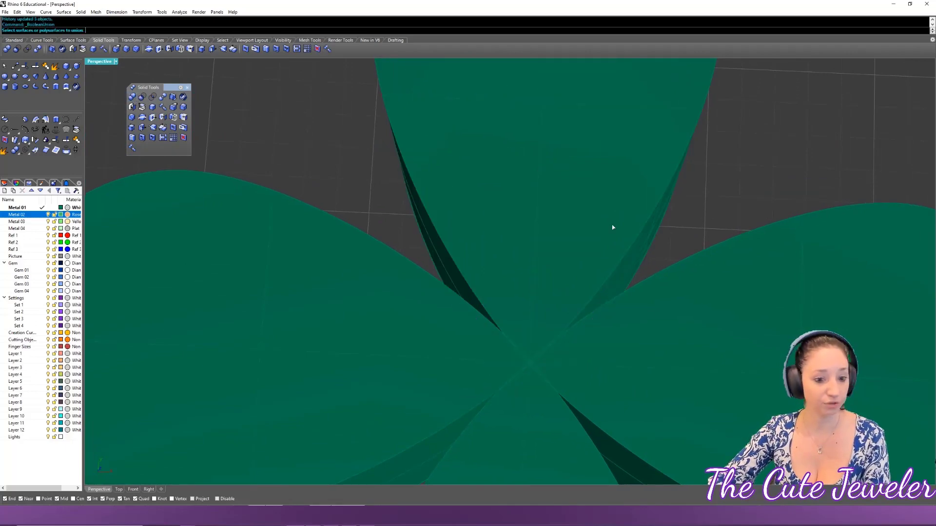
# - Join the widened petals with Boolean Union, and undo both the union and the petal scaling
pyautogui.scroll(-5, 685, 268)
pyautogui.moveTo(684, 268); pyautogui.dragTo(696, 361, button='right')
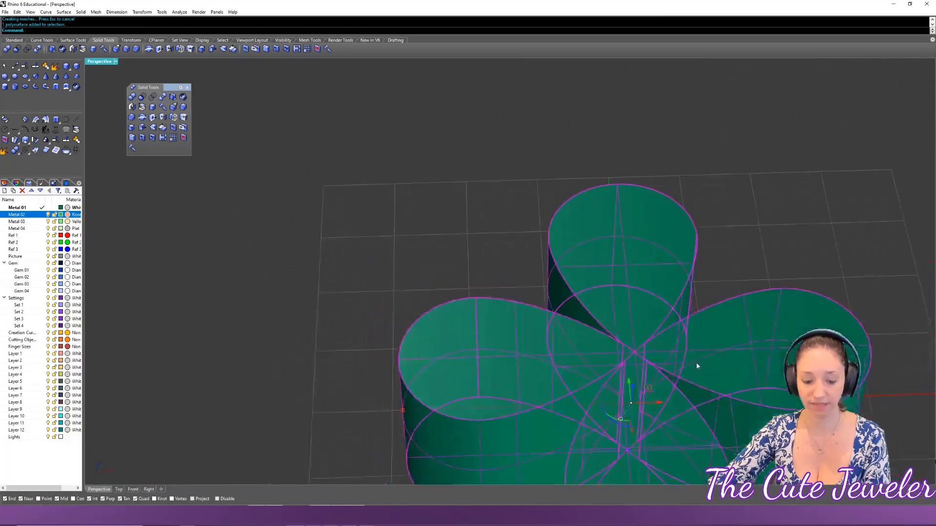
pyautogui.hotkey('ctrl', 'z')
pyautogui.hotkey('ctrl', 'z')
pyautogui.moveTo(783, 221); pyautogui.dragTo(670, 355, button='right')
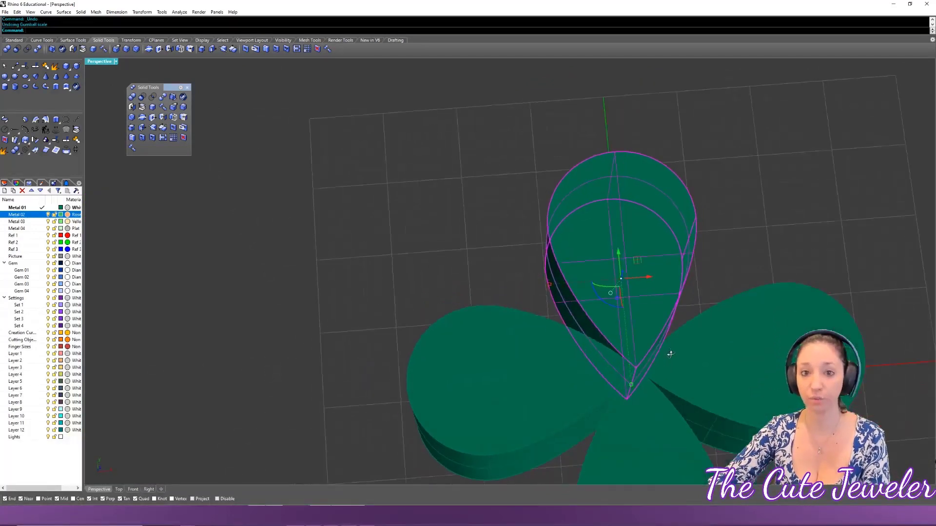
# - Move the original petal slightly along negative Y so the petals overlap at the centre, and join all four with Boolean Union
pyautogui.click(619, 254)
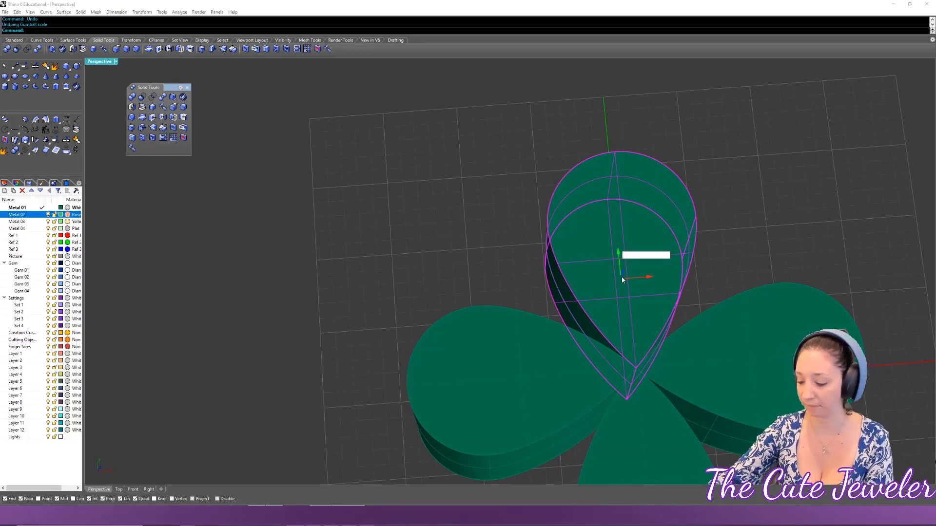
pyautogui.write('-0')
pyautogui.press('Return')
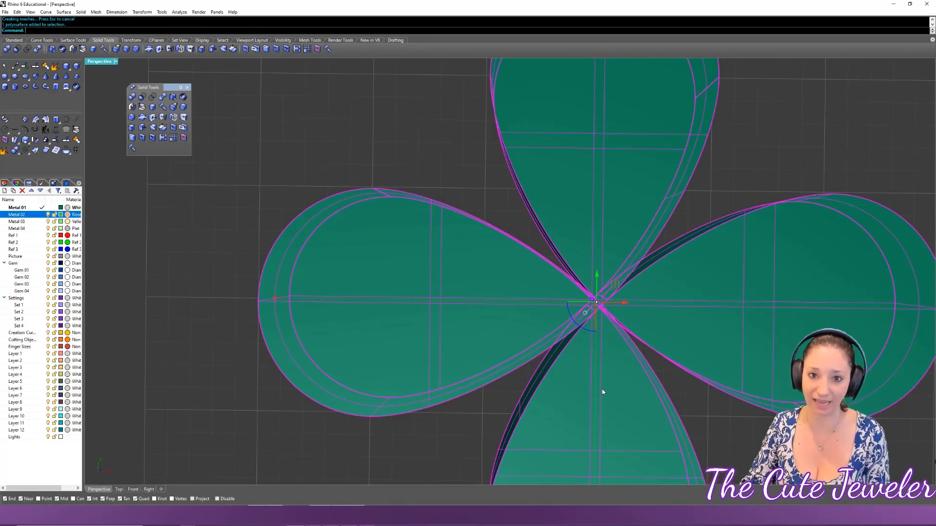
pyautogui.press('Escape')
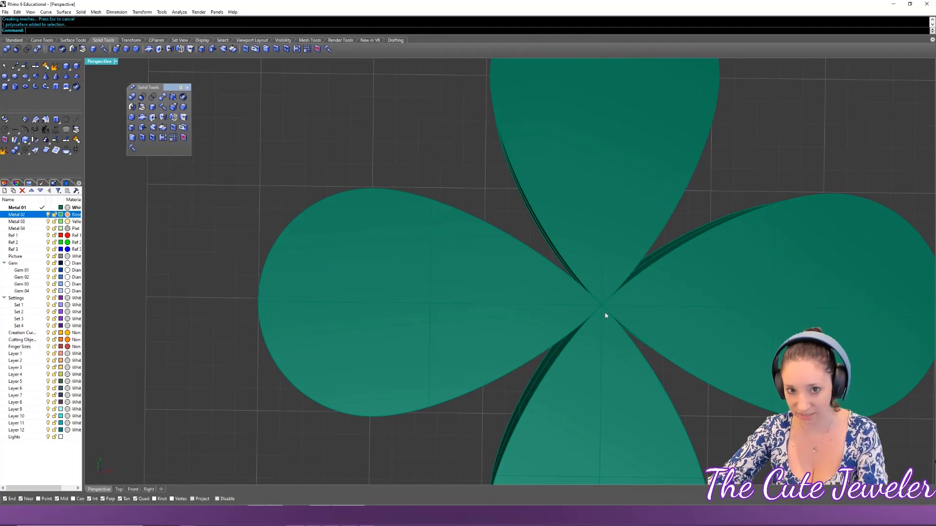
pyautogui.scroll(-3, 609, 346)
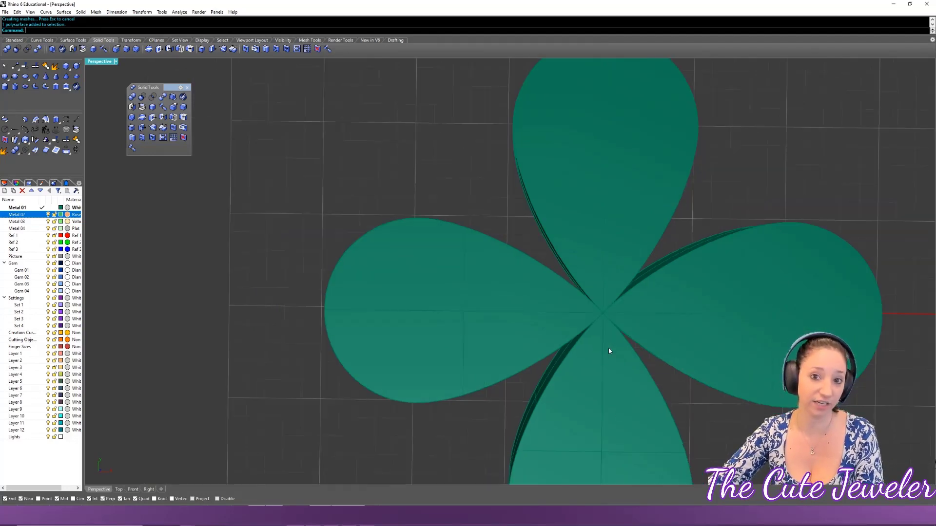
pyautogui.moveTo(610, 372); pyautogui.dragTo(583, 345, button='right')
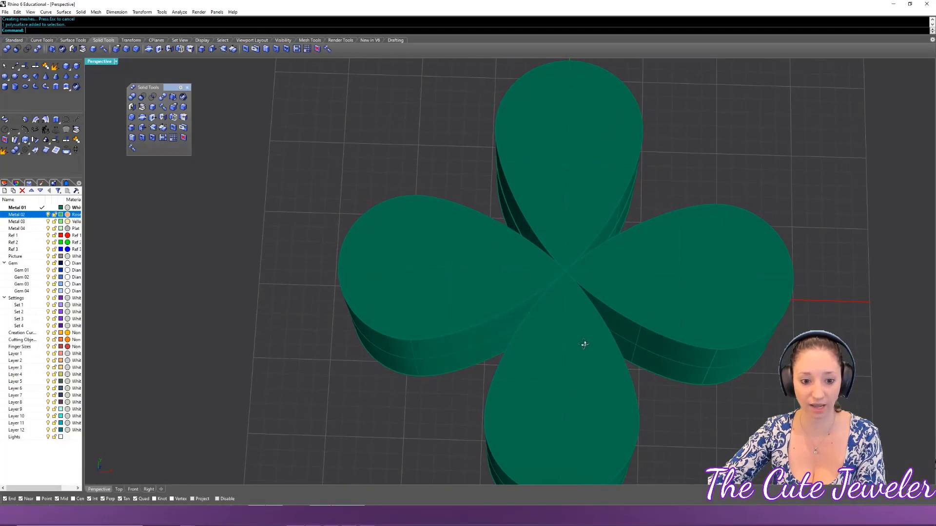
pyautogui.click(620, 330)
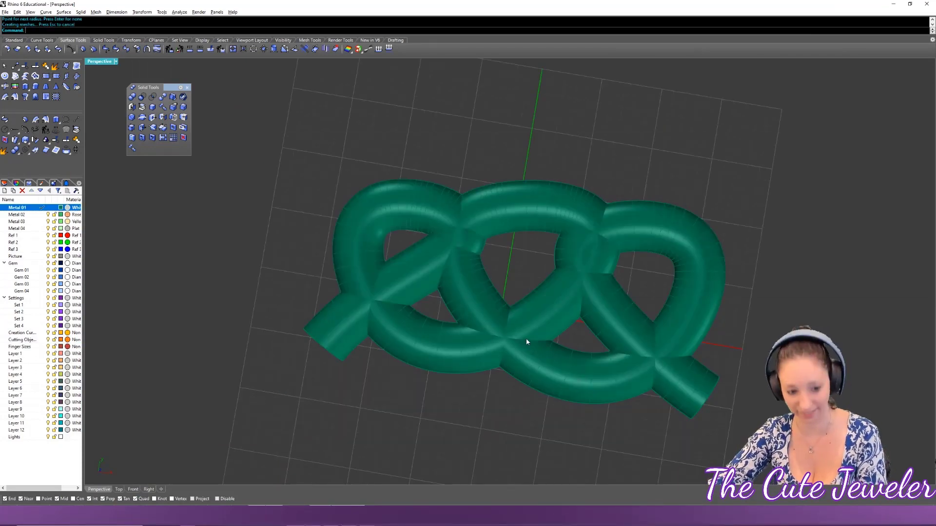
# - Check with the What command whether the braided pipe knot is a valid closed solid
pyautogui.moveTo(487, 411); pyautogui.dragTo(410, 414, button='right')
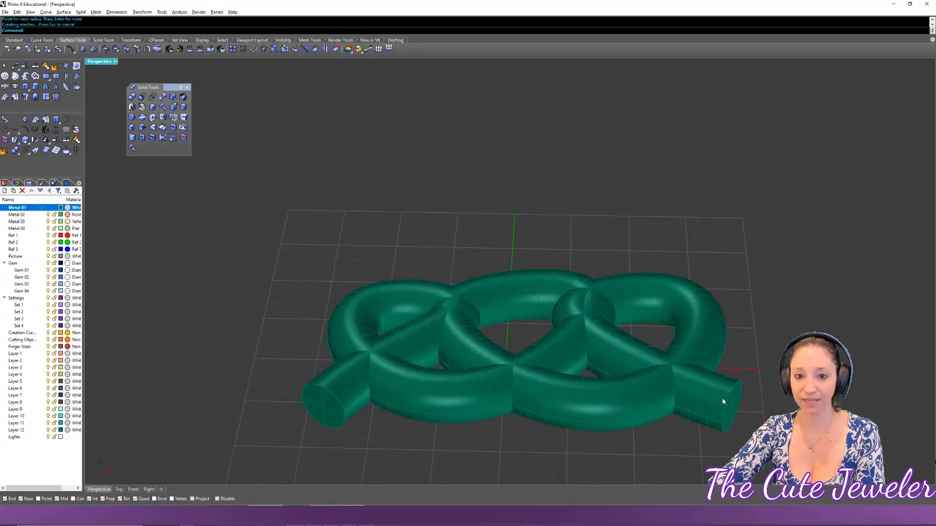
pyautogui.click(715, 414)
pyautogui.write('What')
pyautogui.press('Return')
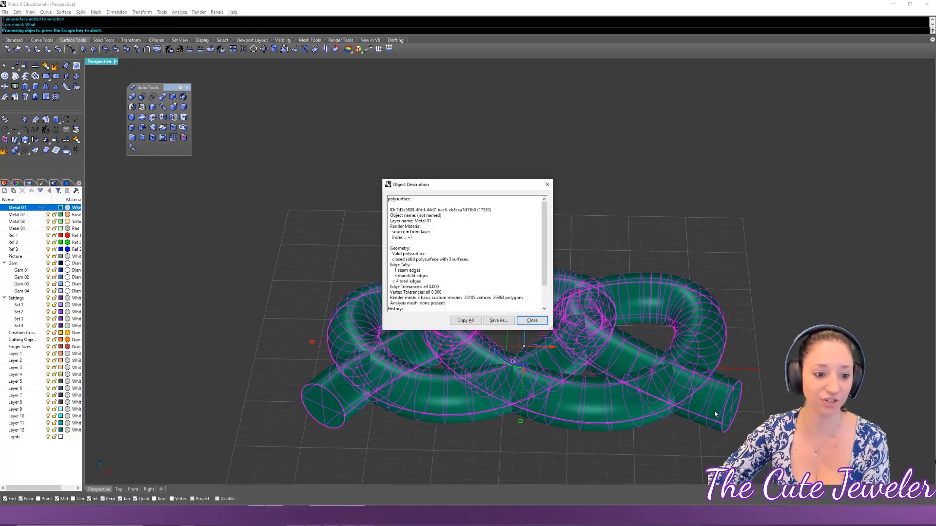
pyautogui.moveTo(391, 254); pyautogui.dragTo(464, 259)
pyautogui.press('Escape')
pyautogui.press('Escape')
pyautogui.moveTo(572, 233); pyautogui.dragTo(573, 259, button='right')
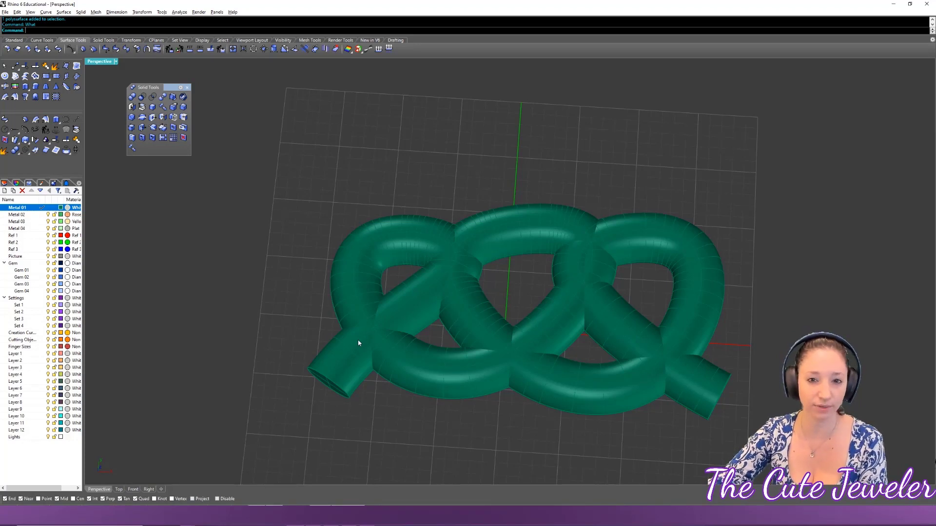
# - Make a mirrored, overlapping copy of the pipe knot and try to join both with Boolean Union
pyautogui.click(435, 288)
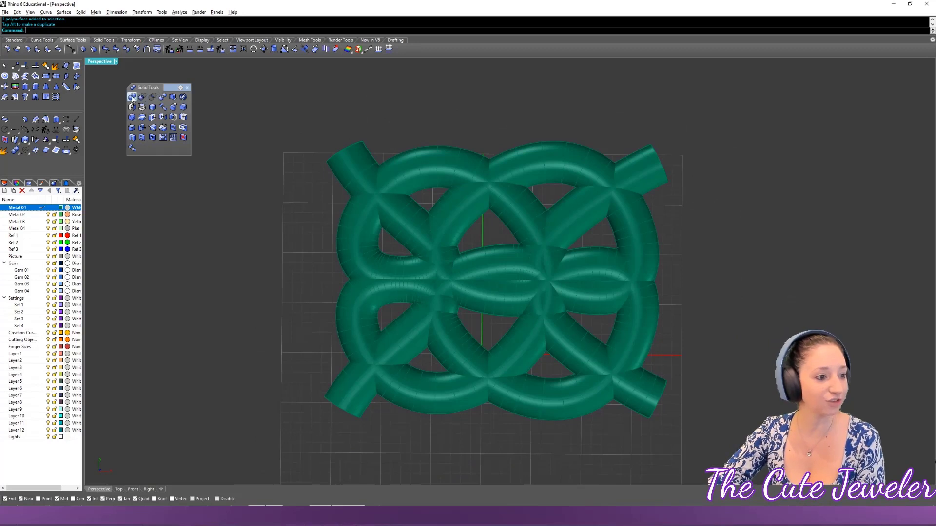
pyautogui.click(132, 97)
pyautogui.click(409, 279)
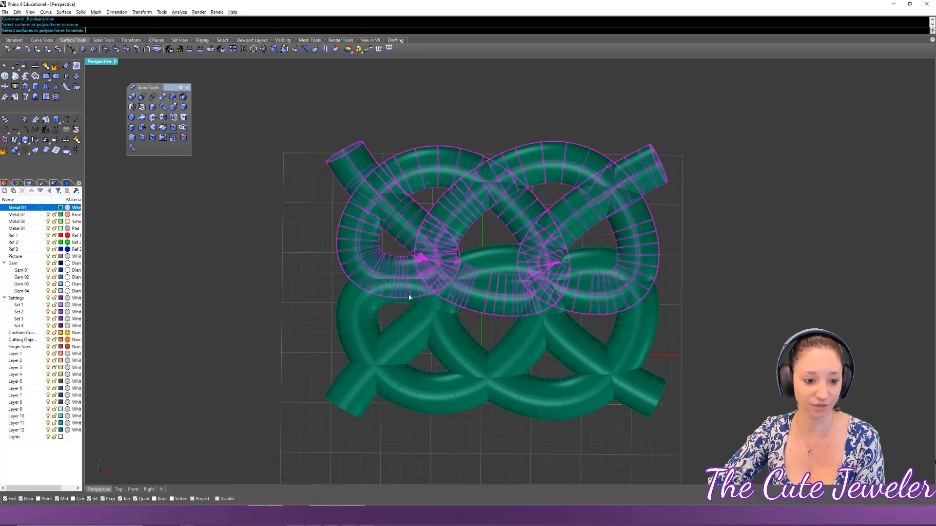
pyautogui.click(409, 294)
pyautogui.press('Return')
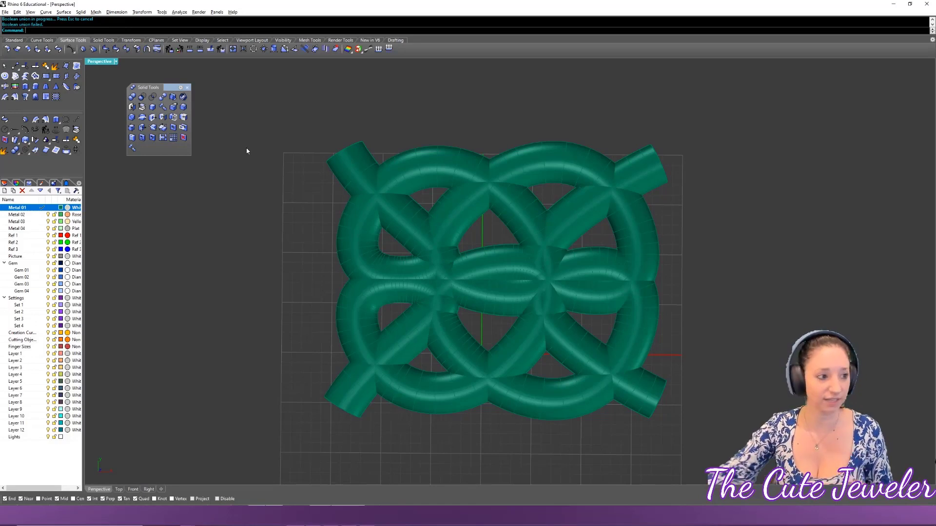
pyautogui.moveTo(4, 26); pyautogui.dragTo(43, 28)
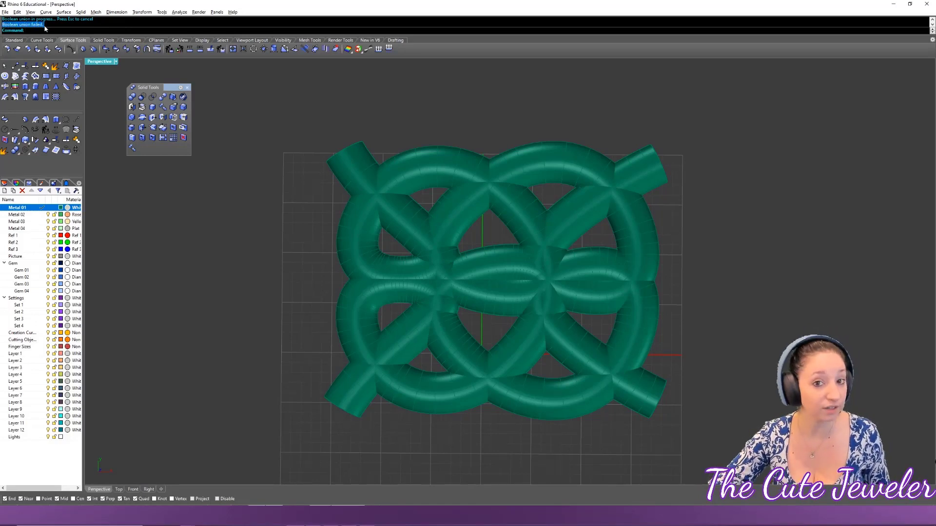
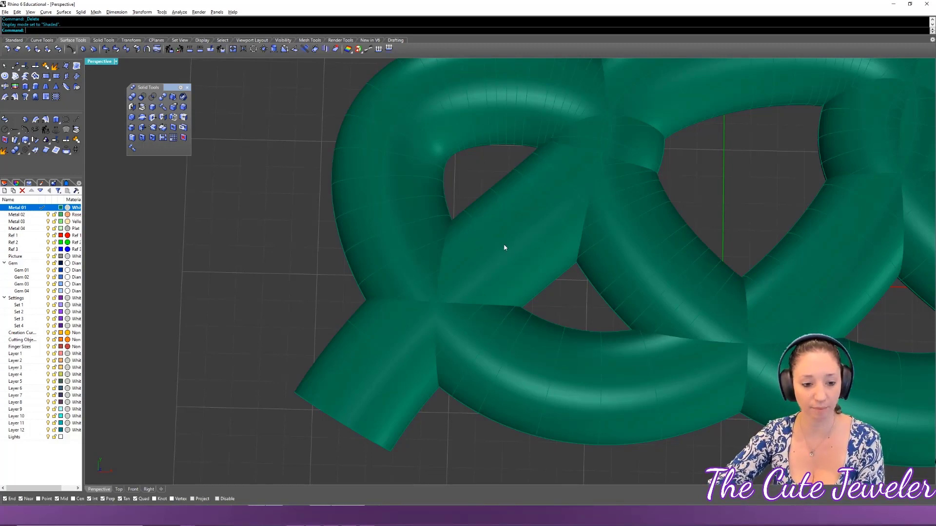
# - Switch the viewport to Ghosted display and examine the pipe's tight inner bend around its centre curve
pyautogui.keyDown('shift'); pyautogui.moveTo(504, 248); pyautogui.dragTo(417, 315, button='right'); pyautogui.keyUp('shift')
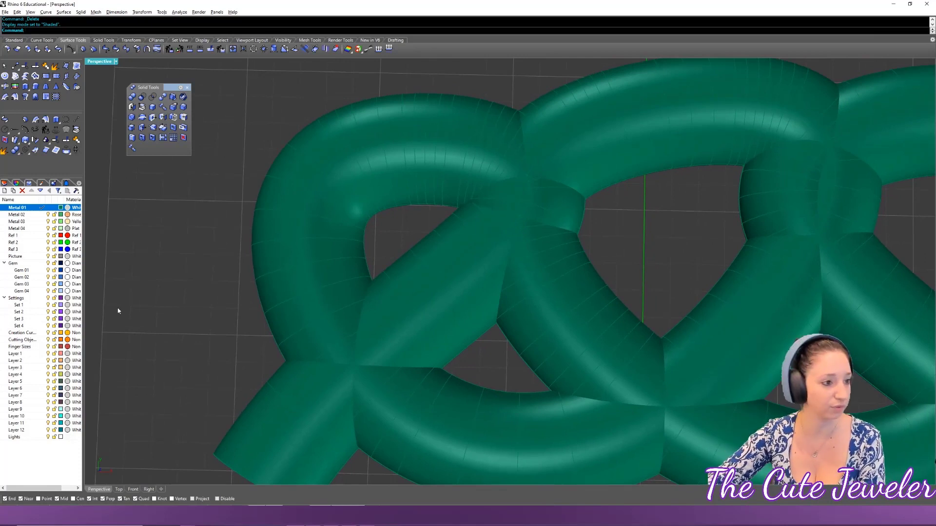
pyautogui.moveTo(436, 218); pyautogui.dragTo(462, 182, button='right')
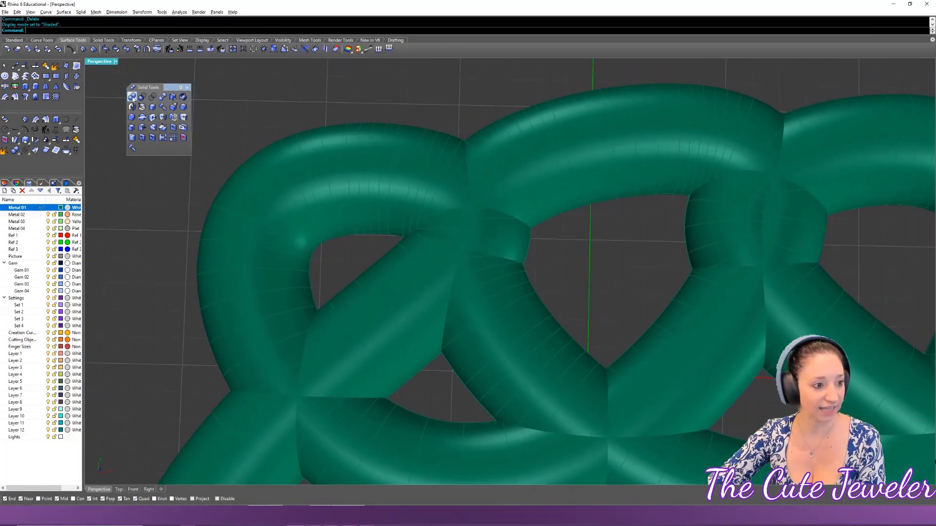
pyautogui.click(116, 62)
pyautogui.click(104, 109)
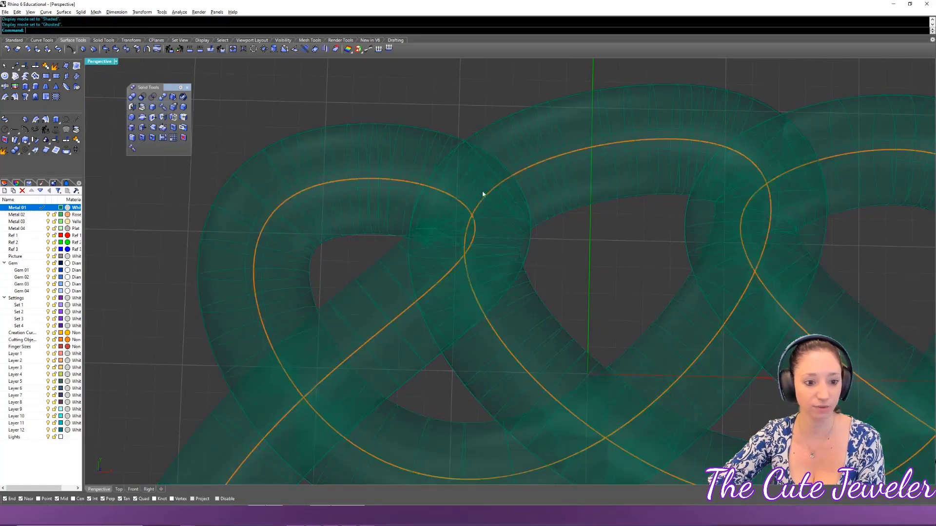
pyautogui.scroll(2, 485, 204)
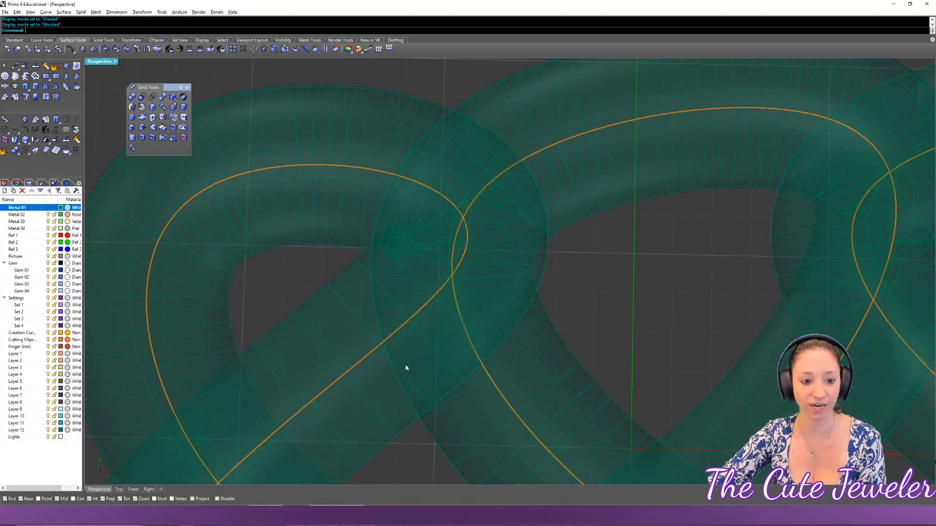
pyautogui.scroll(2, 385, 248)
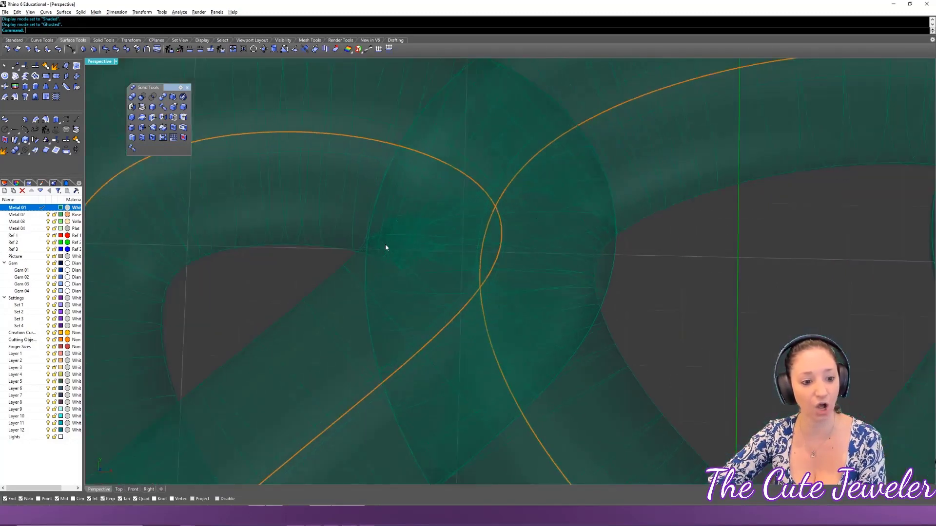
# - Turn on the centre curve's control points and move the two upper points along positive X to widen the bend
pyautogui.press('Return')
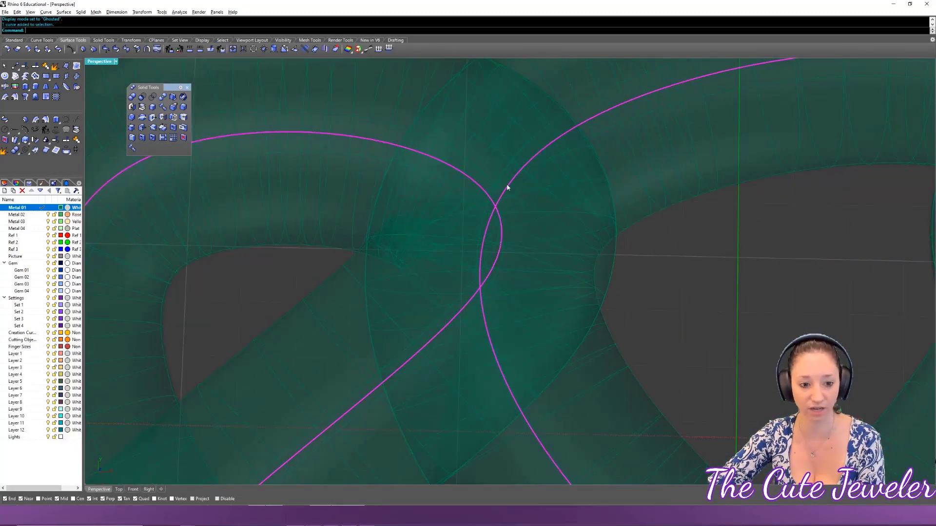
pyautogui.press('F10')
pyautogui.scroll(-3, 507, 187)
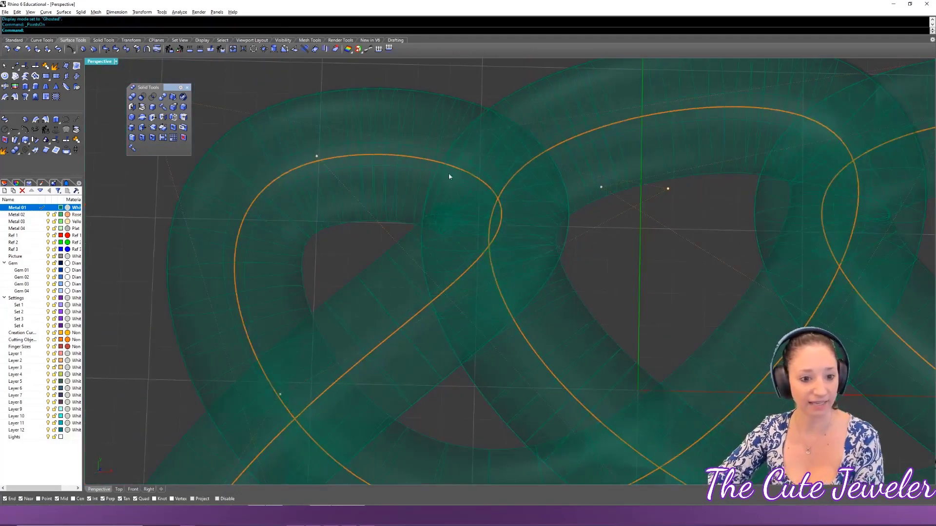
pyautogui.click(320, 157)
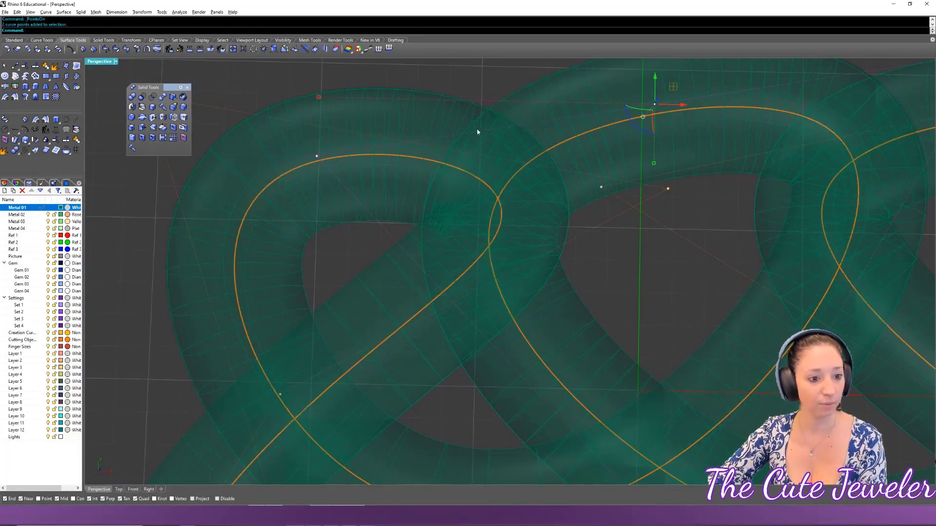
pyautogui.moveTo(674, 87); pyautogui.dragTo(805, 90)
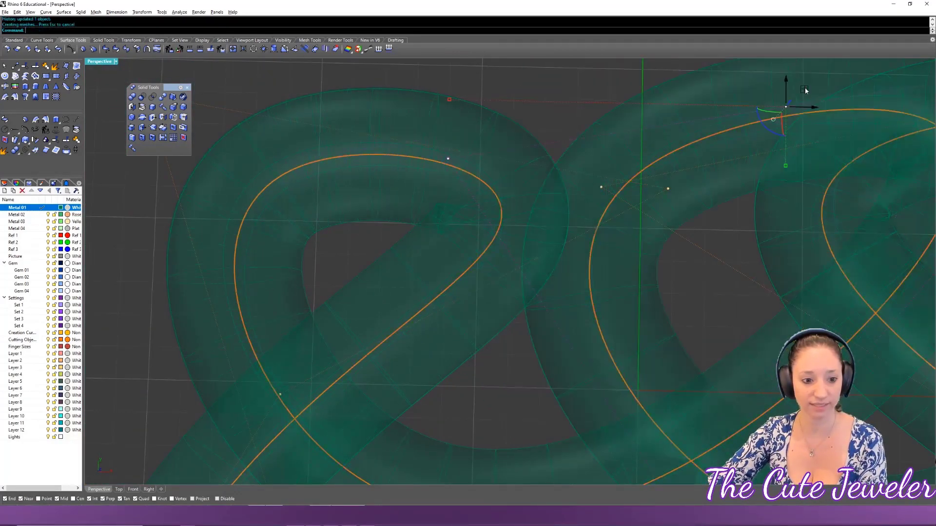
pyautogui.press('Escape')
# - Return the viewport to Shaded display and examine the reshaped bend for remaining self-intersection
pyautogui.scroll(3, 457, 228)
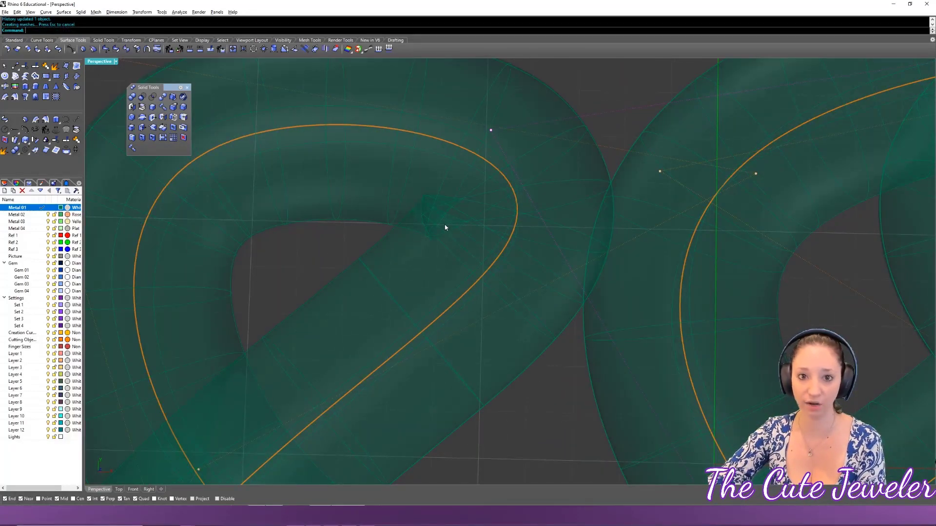
pyautogui.scroll(2, 429, 240)
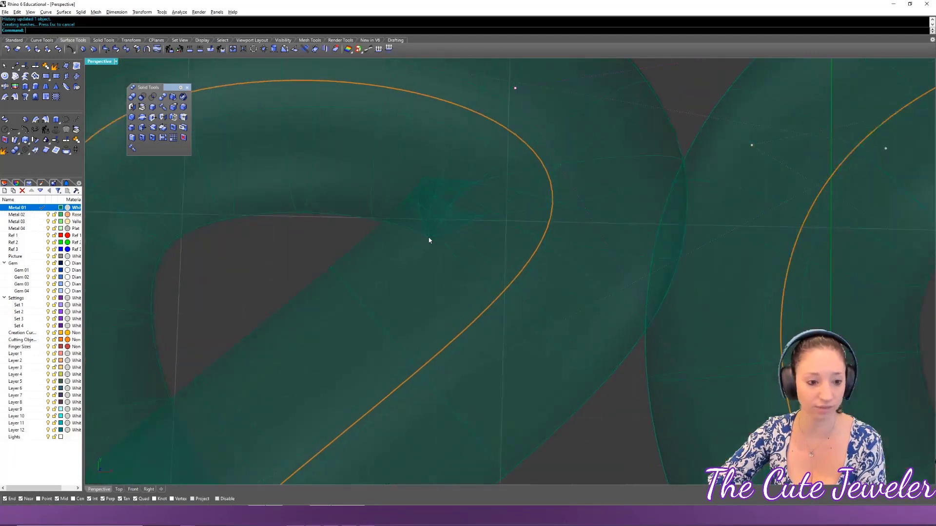
pyautogui.click(115, 61)
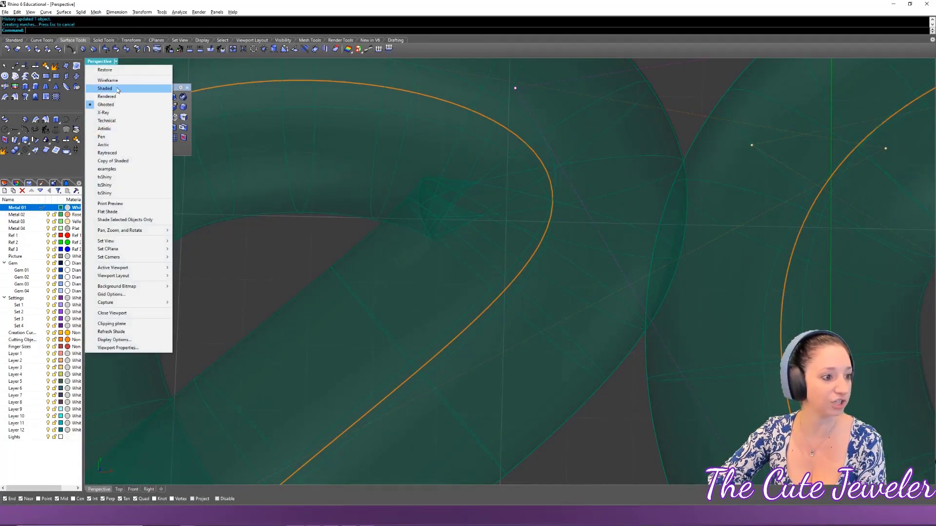
pyautogui.click(115, 89)
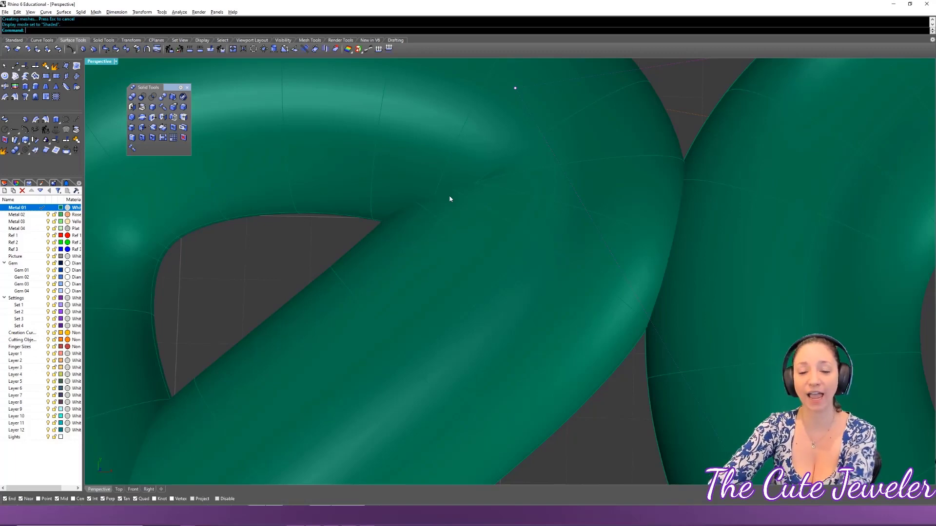
pyautogui.scroll(-5, 450, 199)
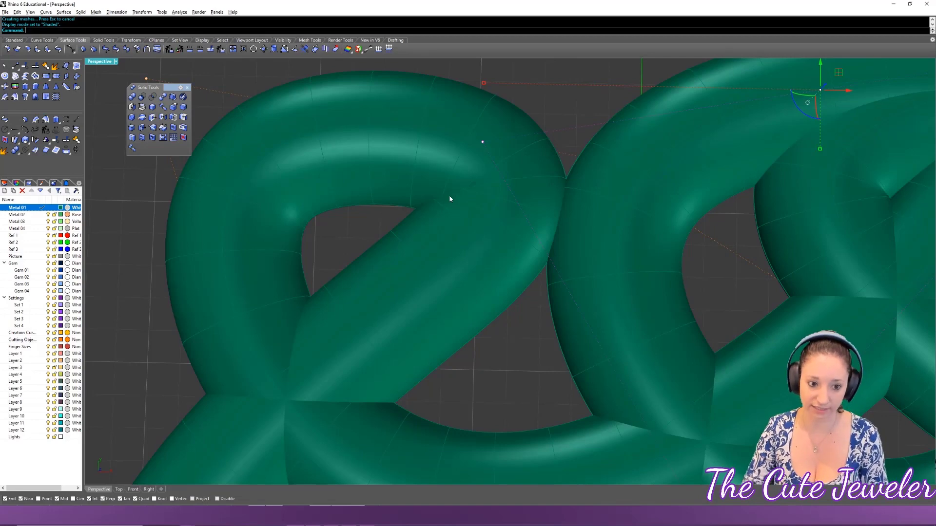
pyautogui.scroll(-5, 576, 212)
pyautogui.moveTo(577, 212); pyautogui.dragTo(622, 253, button='right')
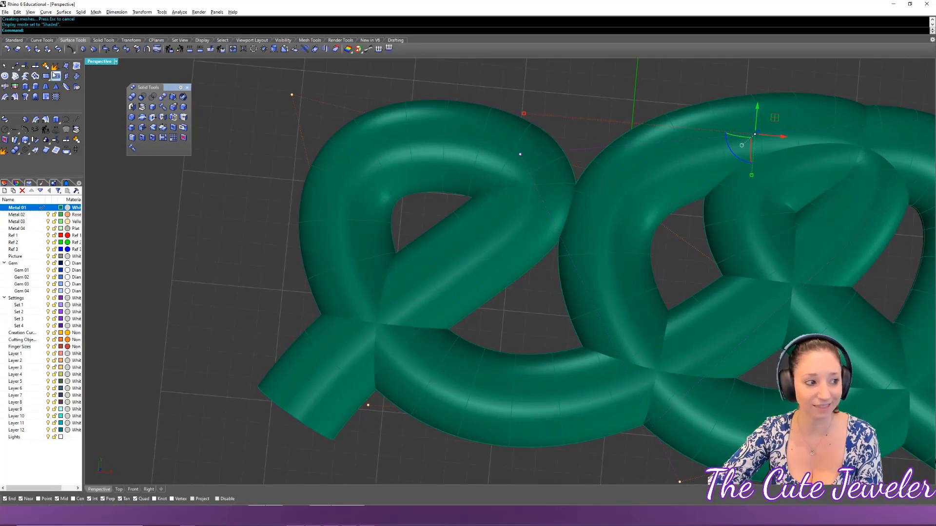
# - Draw three straight lines across the pipe's strands around the crossing nearest its open end
pyautogui.click(76, 121)
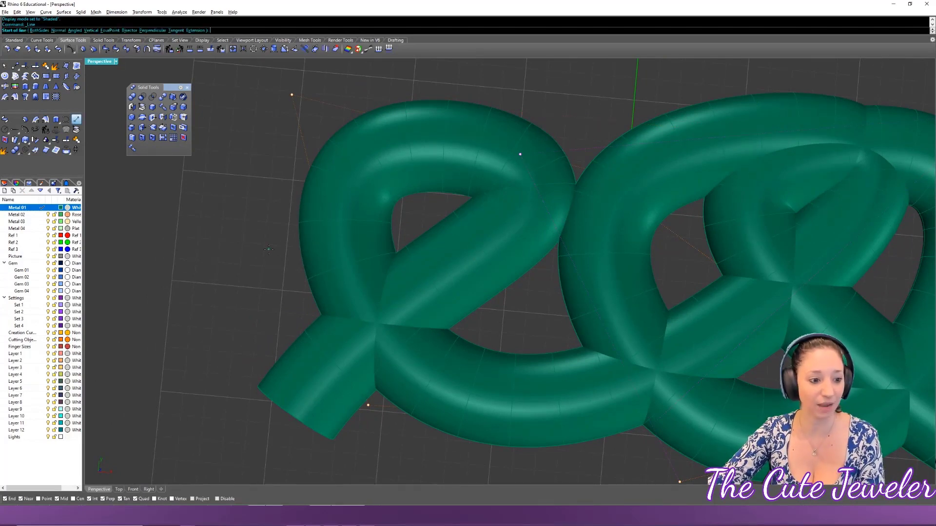
pyautogui.click(413, 214)
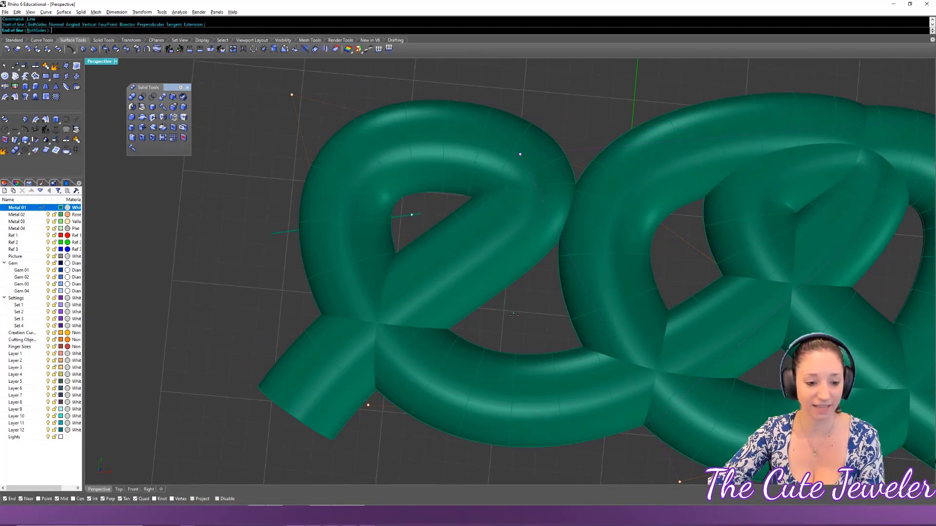
pyautogui.press('Escape')
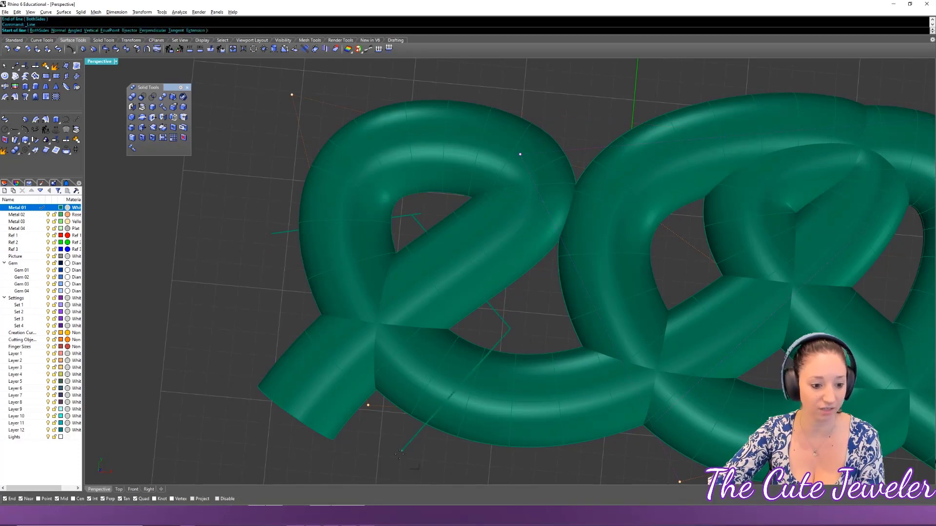
# - Split the pipe using the three lines as cutting objects
pyautogui.click(385, 423)
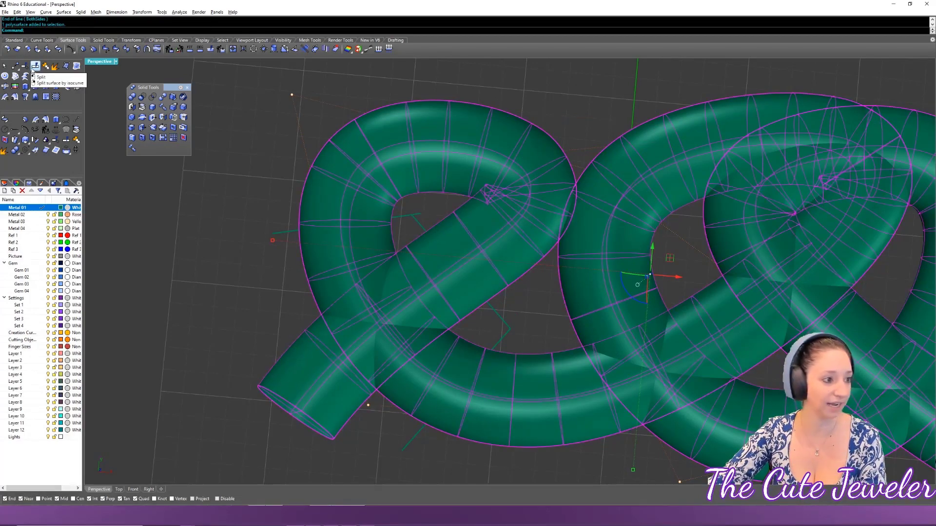
pyautogui.click(36, 66)
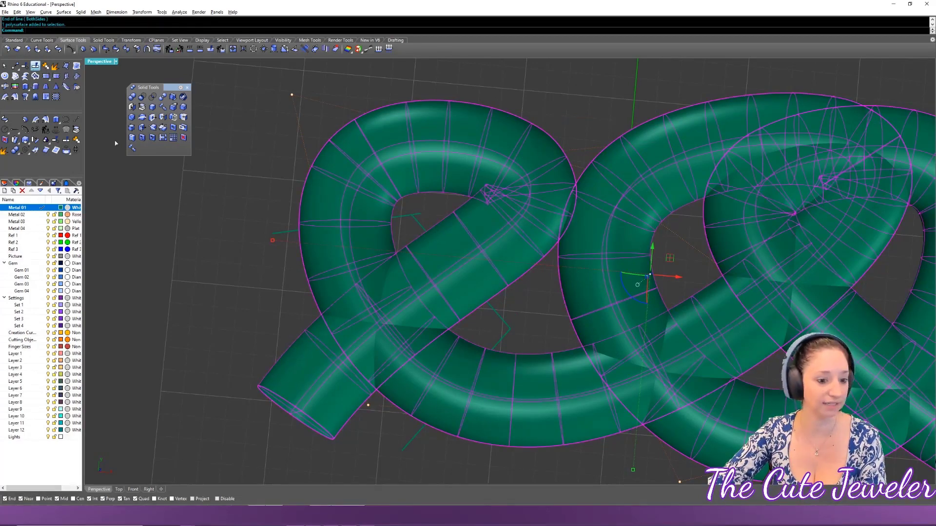
pyautogui.click(280, 234)
pyautogui.click(501, 316)
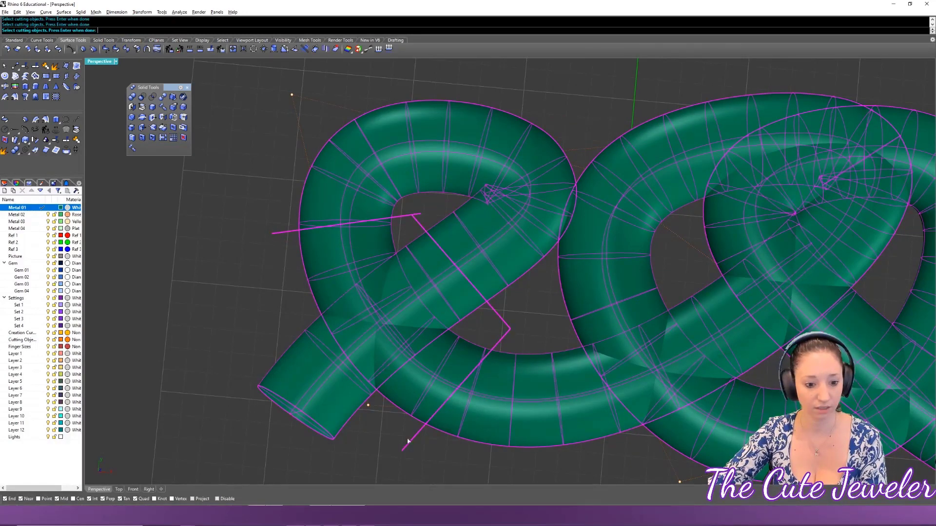
pyautogui.click(429, 420)
pyautogui.press('Return')
# - Join the straight end piece and the curved piece crossing it with Boolean Union, and select the result for inspection
pyautogui.click(357, 396)
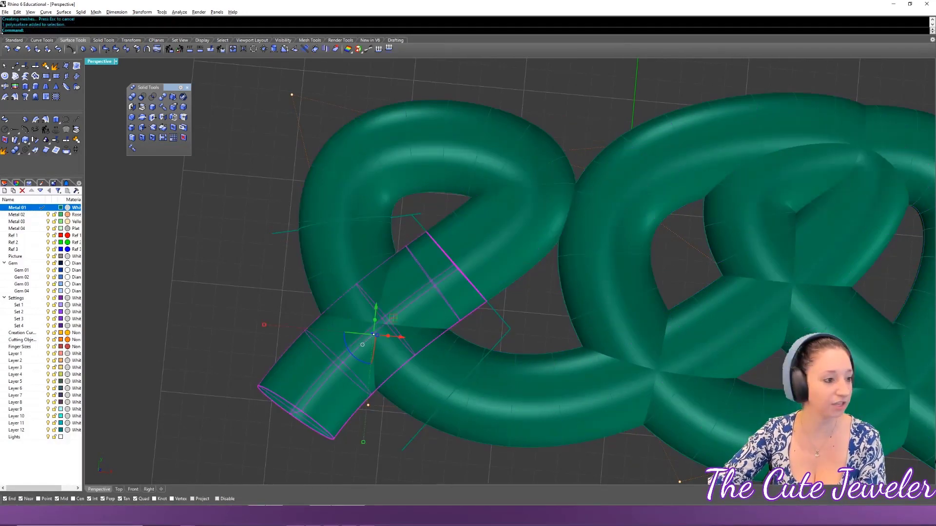
pyautogui.click(132, 96)
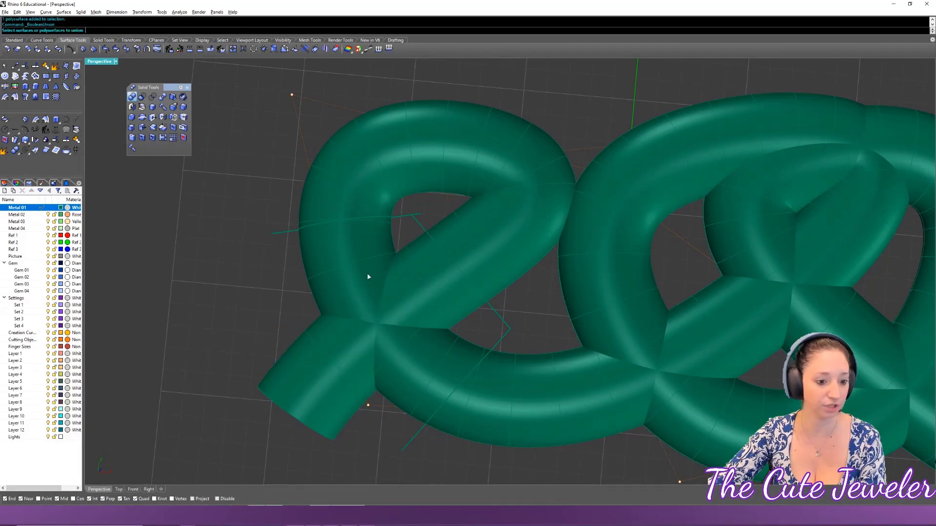
pyautogui.click(368, 277)
pyautogui.click(408, 334)
pyautogui.press('Return')
pyautogui.click(420, 382)
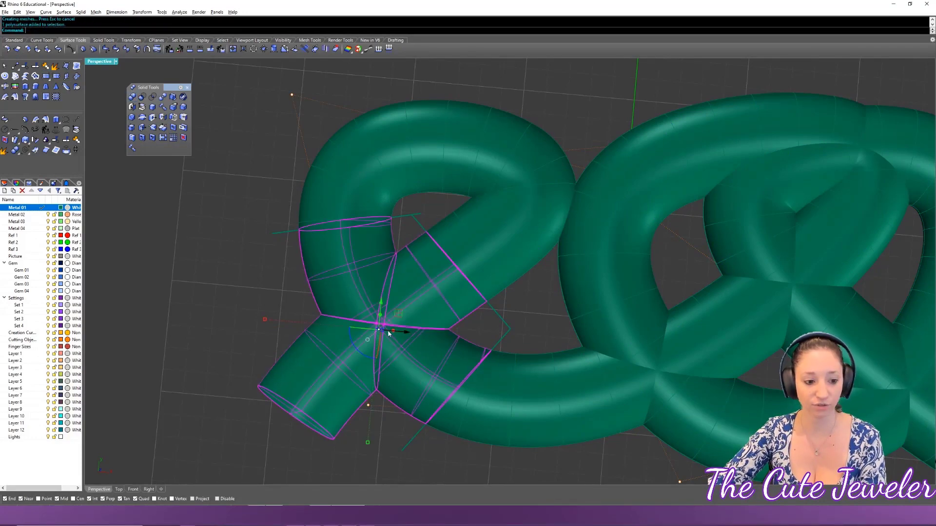
pyautogui.scroll(5, 371, 307)
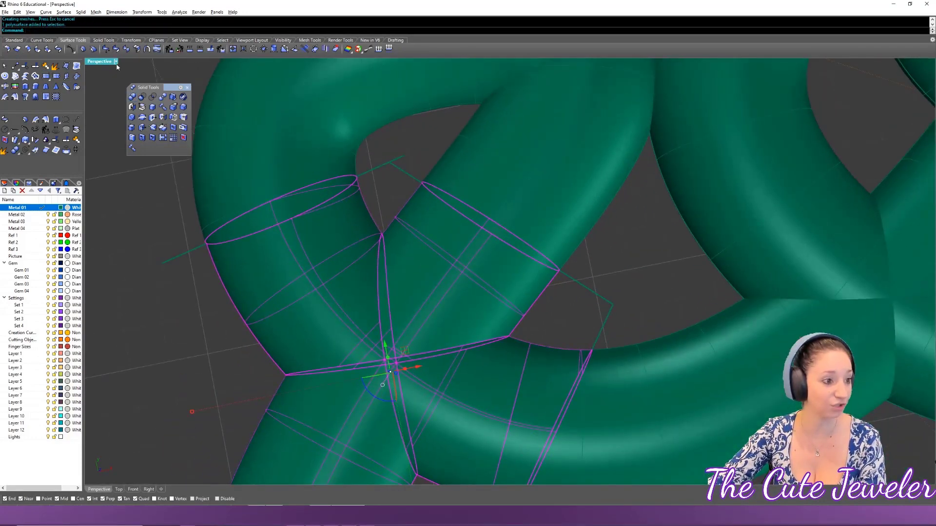
# - Switch the Perspective viewport to Ghosted display and examine the inside of the joined crossing
pyautogui.click(115, 62)
pyautogui.click(113, 105)
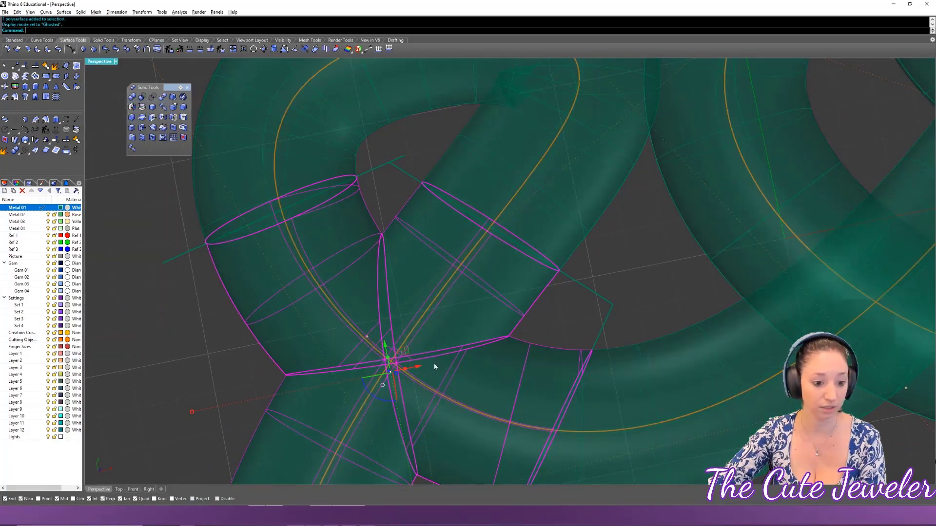
pyautogui.moveTo(434, 370); pyautogui.dragTo(401, 307, button='right')
pyautogui.press('Escape')
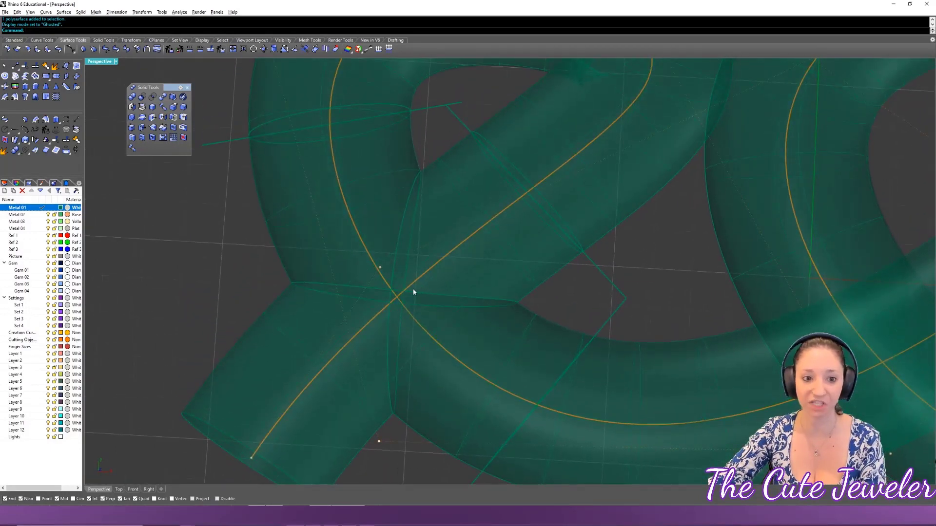
pyautogui.moveTo(537, 273); pyautogui.dragTo(658, 277, button='right')
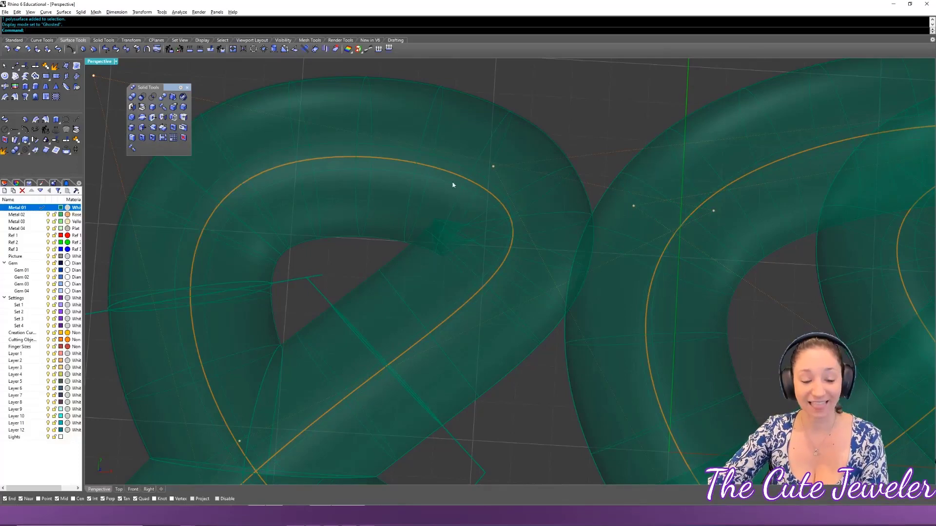
# - Undo the Boolean Union and the split so the pipe is a single piece again
pyautogui.moveTo(483, 216); pyautogui.dragTo(495, 194, button='right')
pyautogui.hotkey('ctrl', 'z')
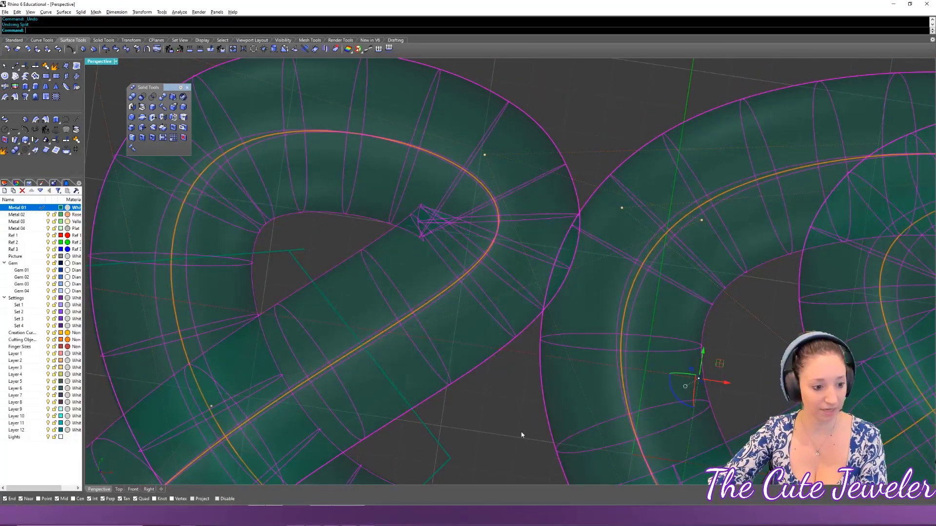
pyautogui.moveTo(570, 199); pyautogui.dragTo(633, 186, button='right')
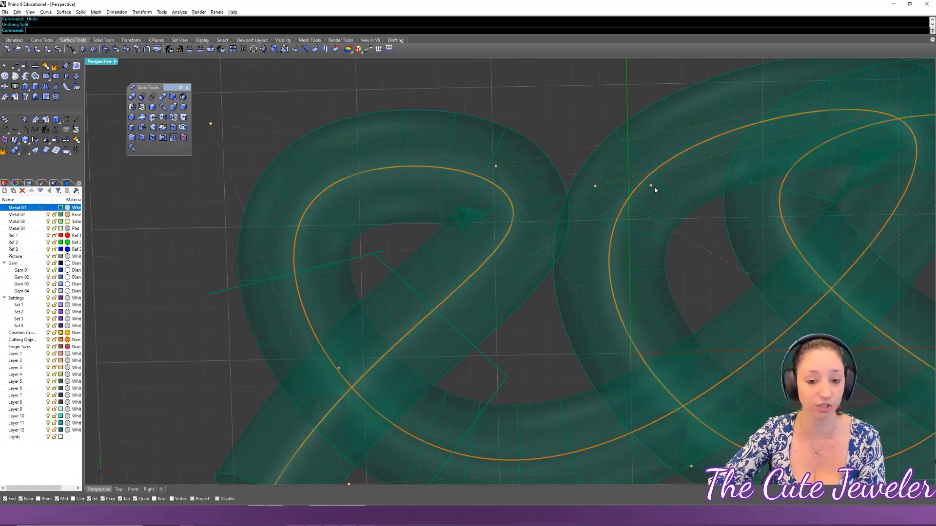
# - Try to open up the pipe's tight bend by moving two control points of its centre curve, and undo both moves
pyautogui.click(651, 186)
pyautogui.moveTo(651, 185); pyautogui.dragTo(619, 95)
pyautogui.moveTo(609, 102); pyautogui.dragTo(463, 269, button='right')
pyautogui.click(348, 380)
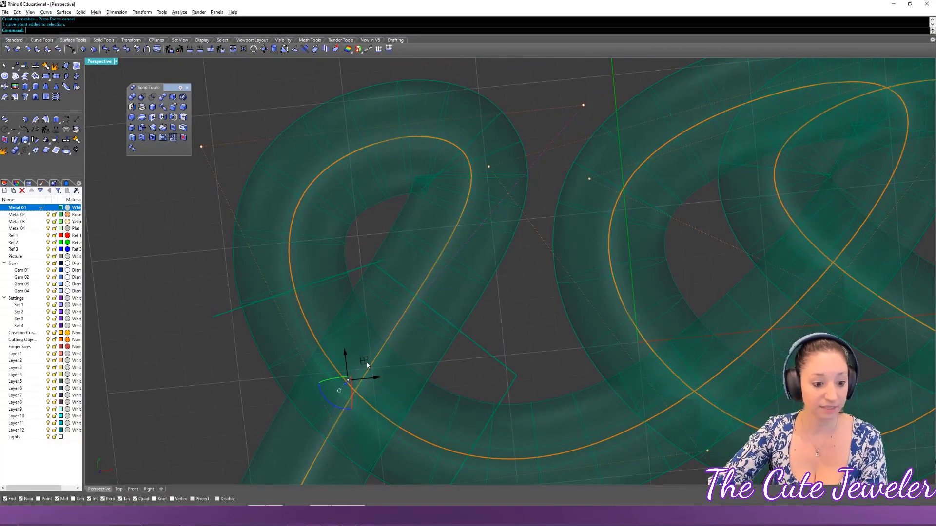
pyautogui.moveTo(367, 365); pyautogui.dragTo(498, 345)
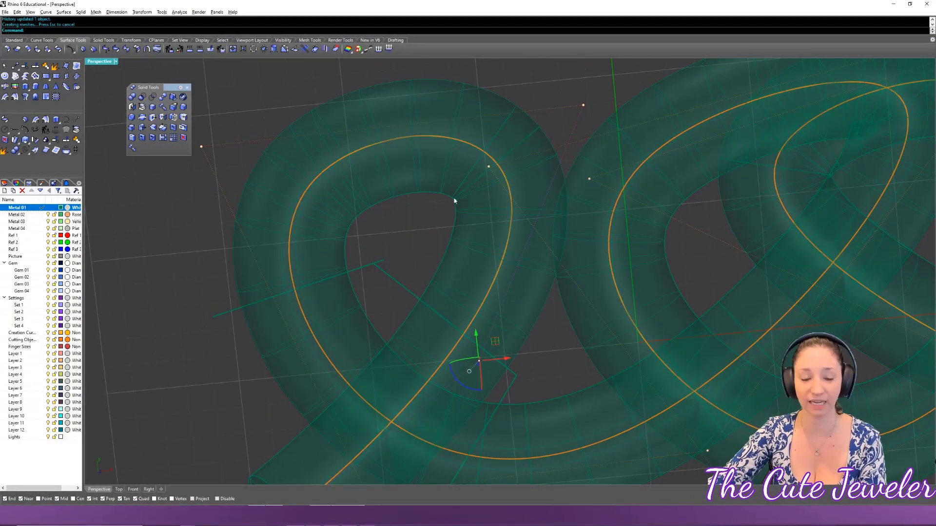
pyautogui.hotkey('ctrl', 'z')
pyautogui.hotkey('ctrl', 'z')
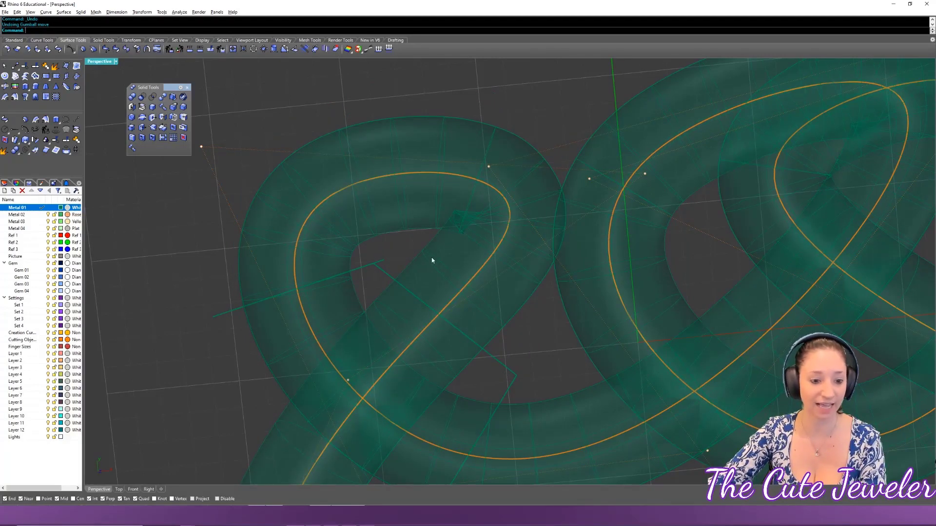
# - Make Ref 1 the current layer and extract the lengthwise isocurves along the pipe's inner and outer sides
pyautogui.click(36, 150)
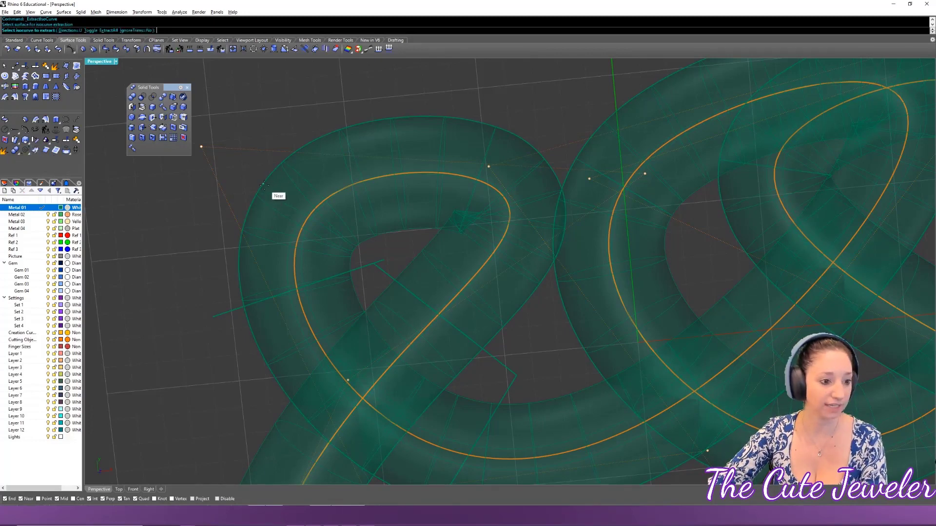
pyautogui.click(42, 235)
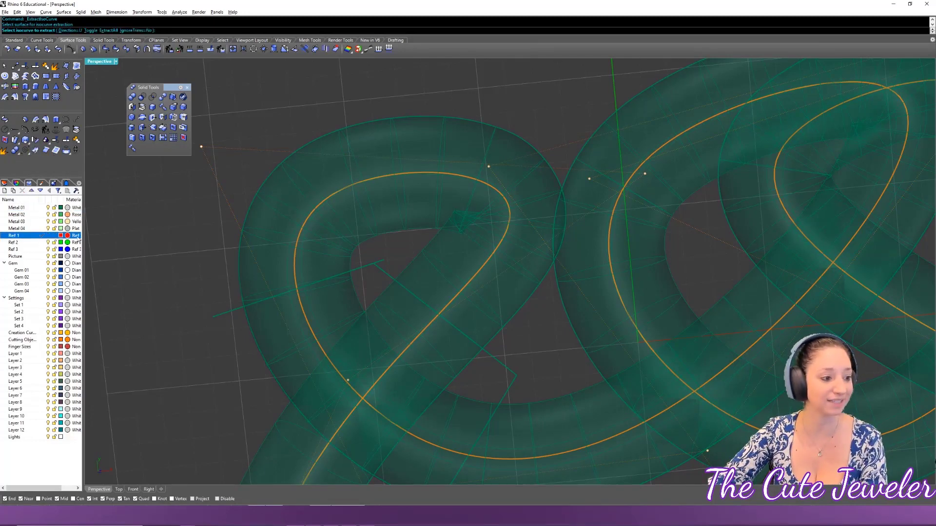
pyautogui.click(268, 179)
pyautogui.press('Return')
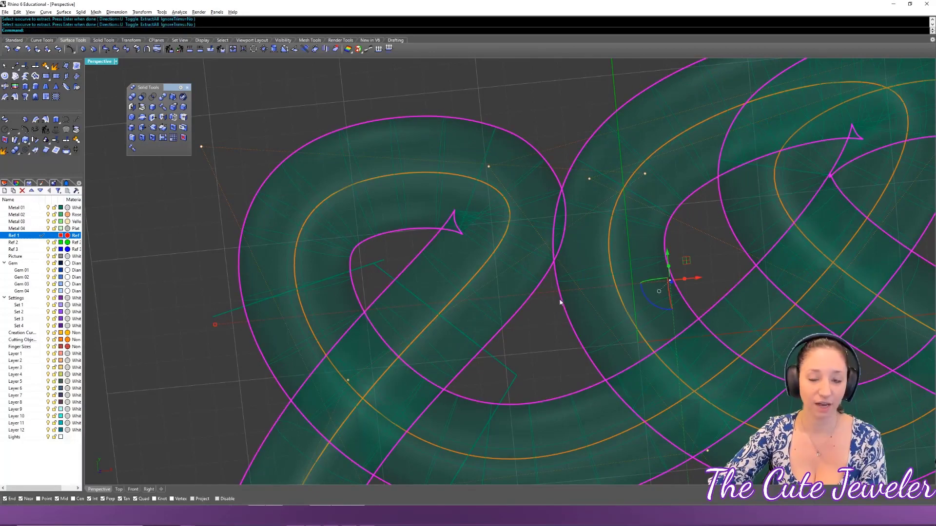
pyautogui.moveTo(560, 302); pyautogui.dragTo(352, 380, button='right')
pyautogui.press('Escape')
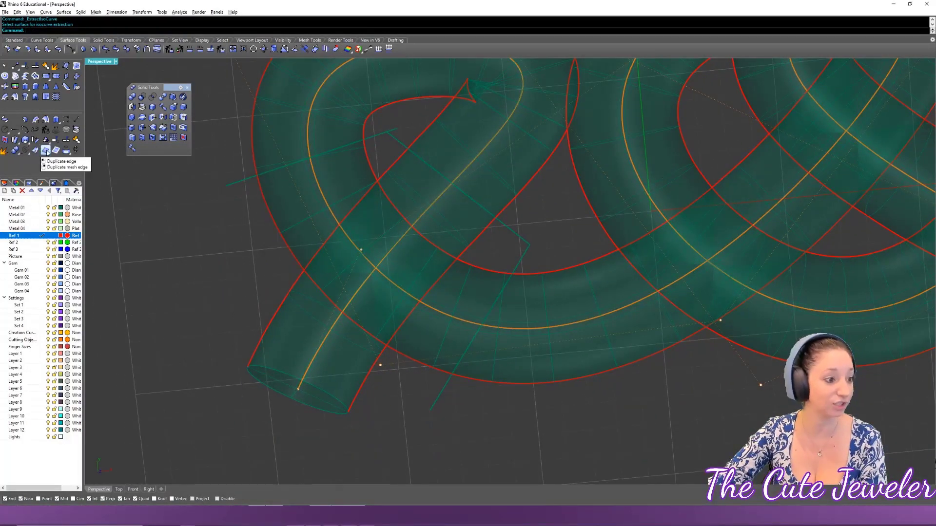
# - Duplicate the circular edge at the pipe's open end as a curve, and delete the original pipe
pyautogui.click(46, 151)
pyautogui.click(349, 411)
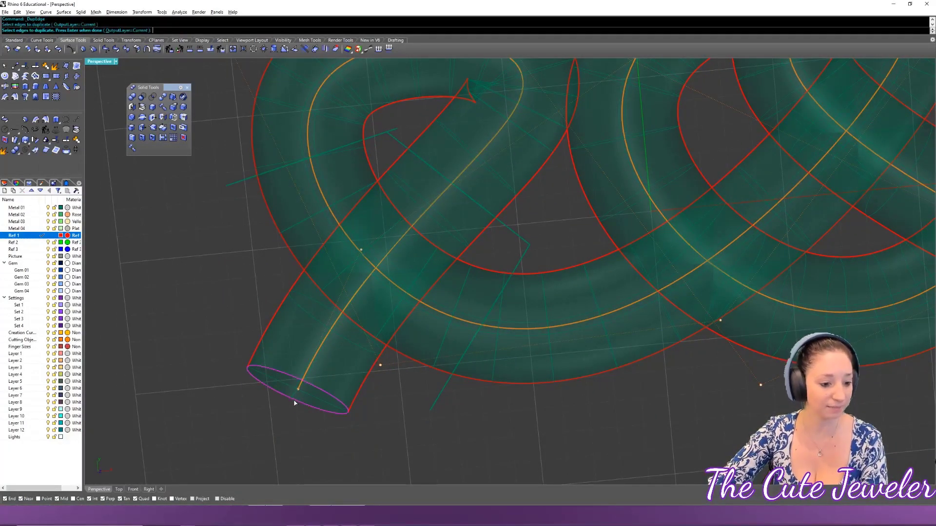
pyautogui.scroll(-5, 428, 303)
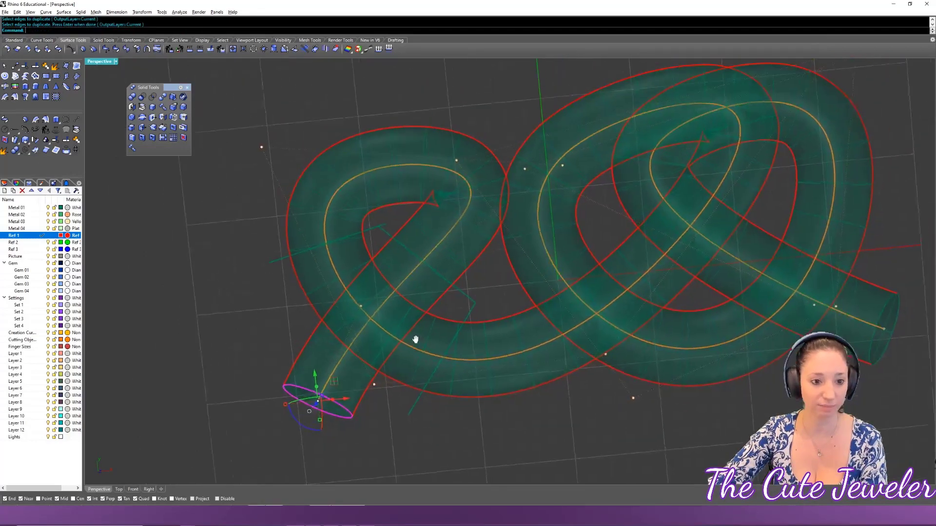
pyautogui.click(470, 245)
pyautogui.press('Delete')
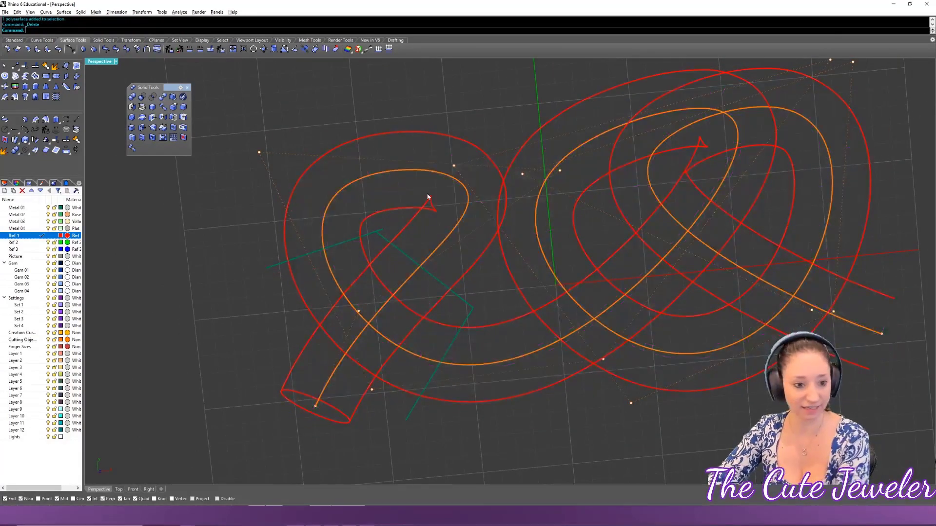
# - Split the inner rail curve at points on both sides of its self-crossing tip at the tight bend, and delete the tip
pyautogui.scroll(4, 432, 207)
pyautogui.click(433, 209)
pyautogui.press('Escape')
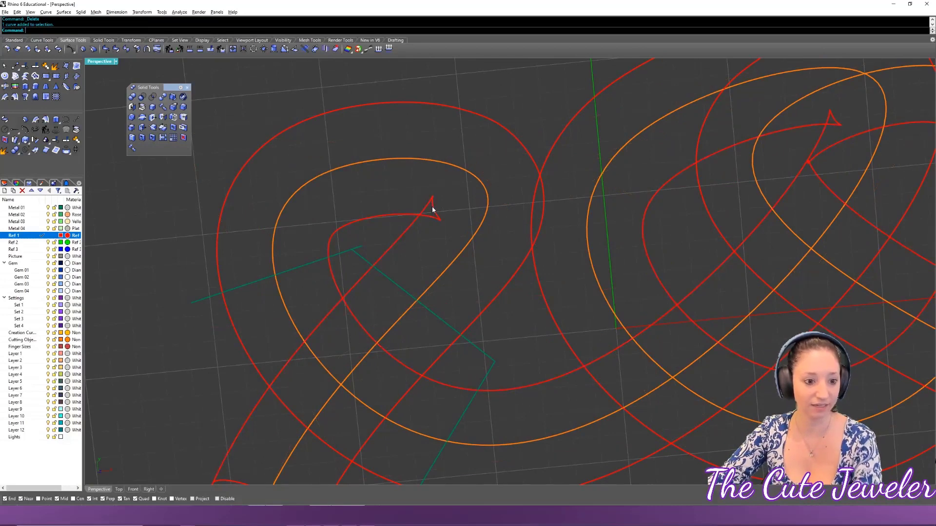
pyautogui.click(433, 210)
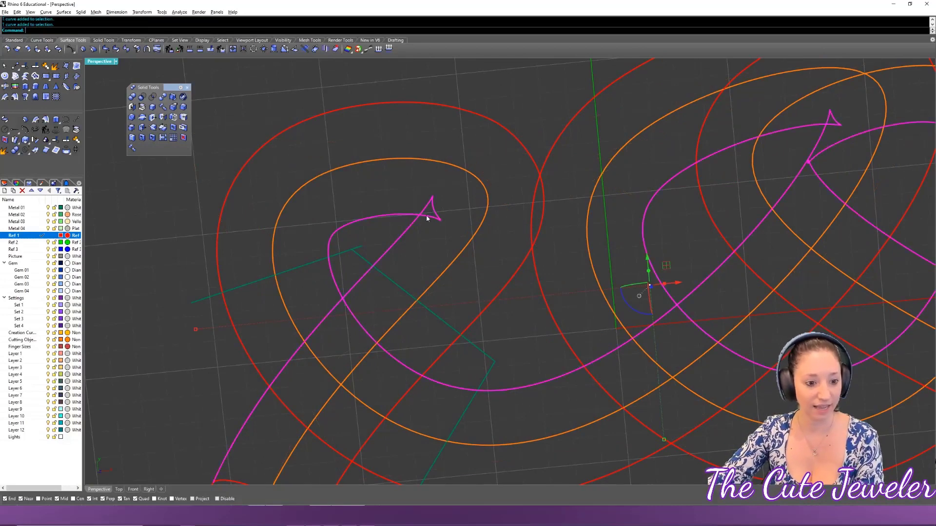
pyautogui.click(36, 65)
pyautogui.click(54, 31)
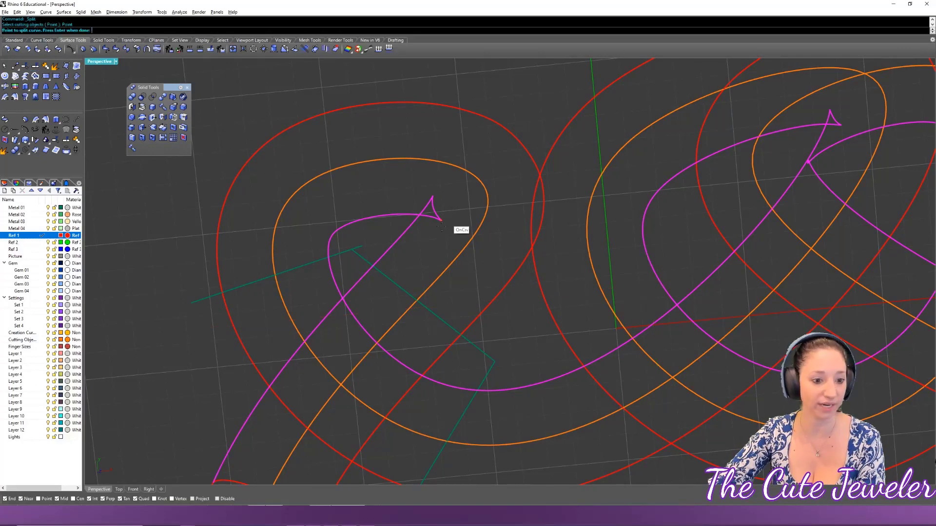
pyautogui.scroll(4, 429, 224)
pyautogui.click(424, 211)
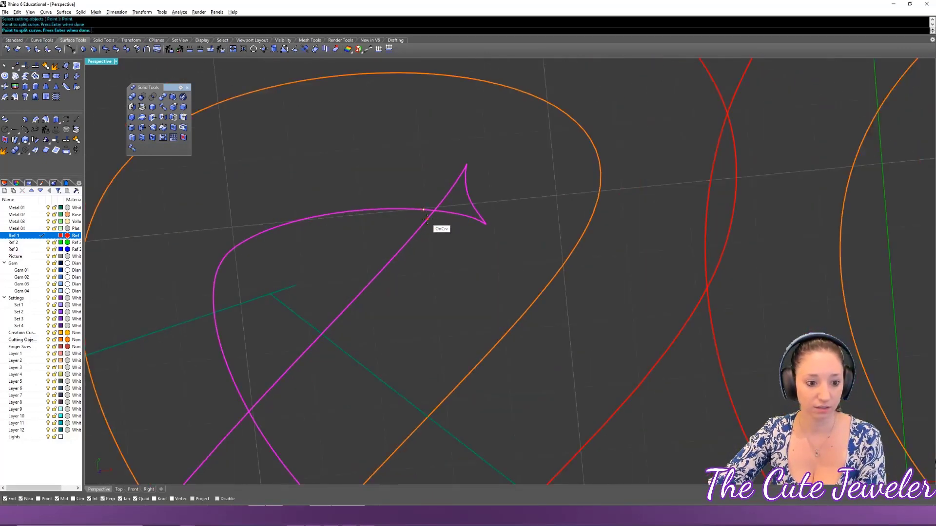
pyautogui.press('Return')
pyautogui.click(432, 208)
pyautogui.press('Delete')
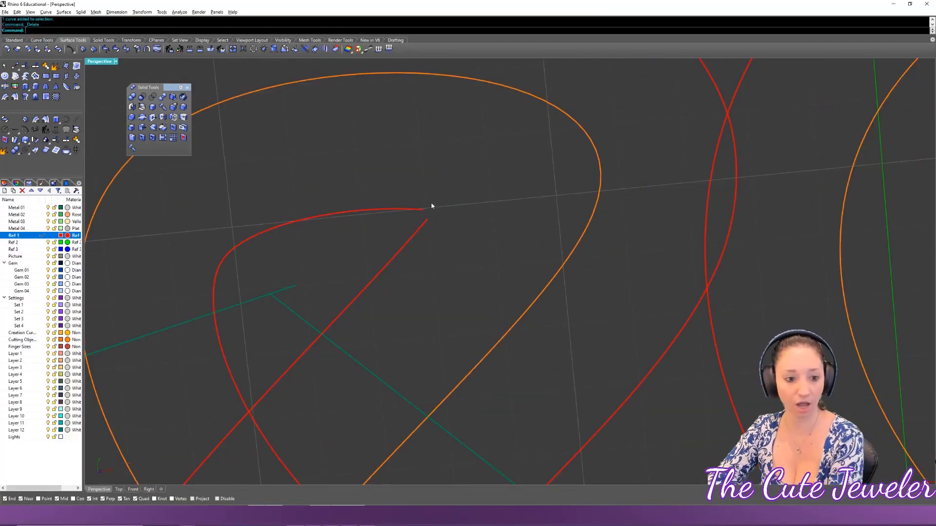
# - Bridge the gap in the inner rail with a blend curve between its two open ends
pyautogui.click(41, 40)
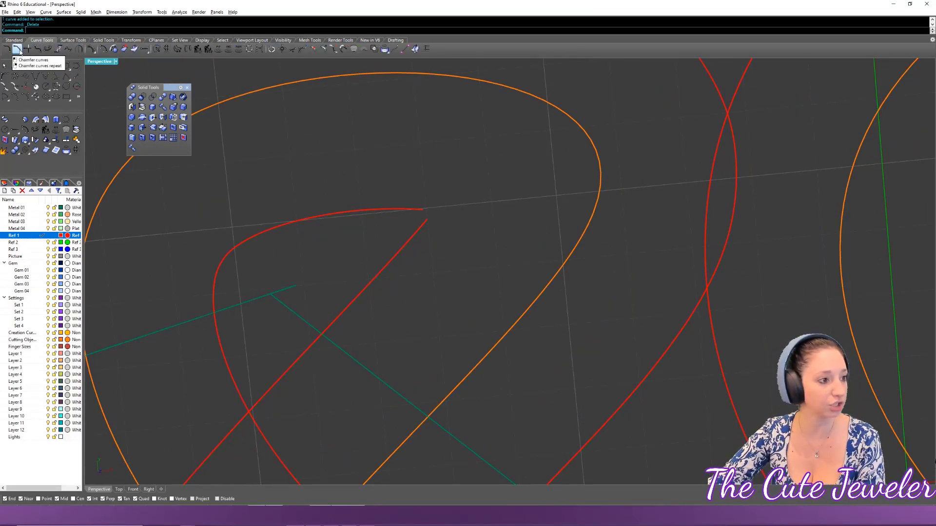
pyautogui.click(58, 49)
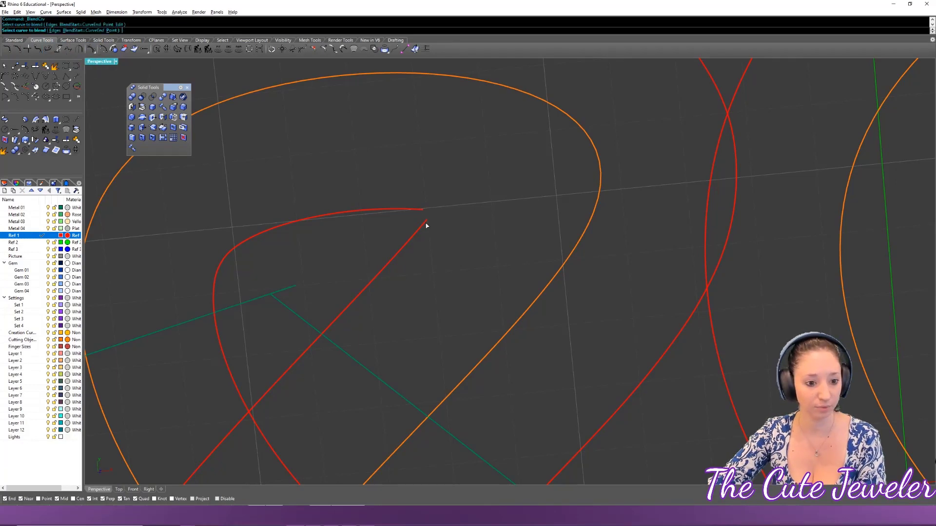
pyautogui.click(427, 225)
pyautogui.press('Return')
pyautogui.moveTo(434, 226); pyautogui.dragTo(464, 241, button='right')
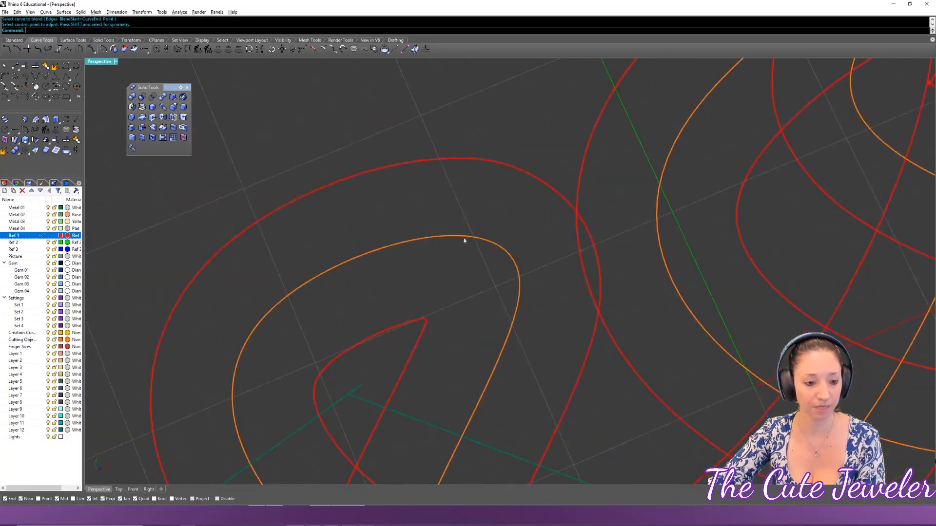
# - Rebuild the pipe surface on layer Metal 01 by sweeping the end circle along the two rail curves, and show it shaded
pyautogui.scroll(-5, 471, 316)
pyautogui.rightClick(476, 411)
pyautogui.click(137, 304)
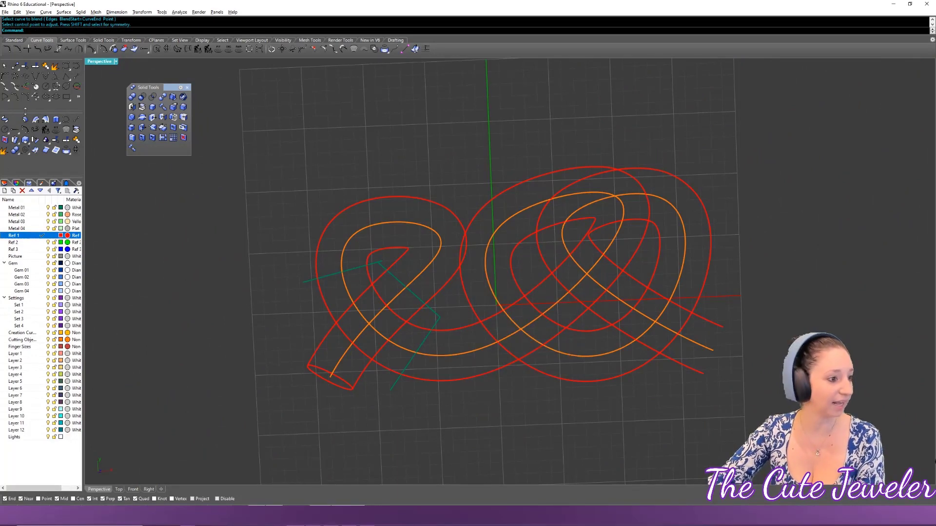
pyautogui.click(45, 119)
pyautogui.click(314, 351)
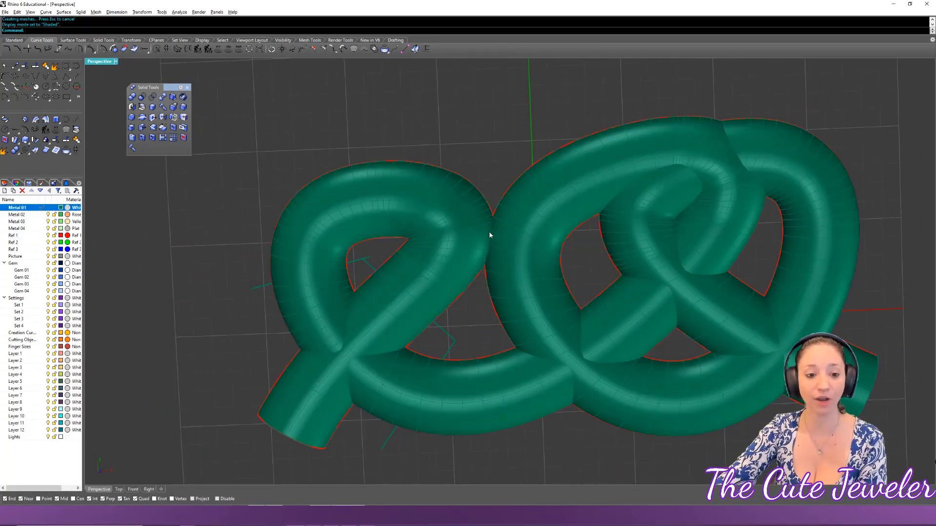
# - Select the rebuilt pipe surface and examine its bends and isocurves for self-intersection
pyautogui.click(485, 241)
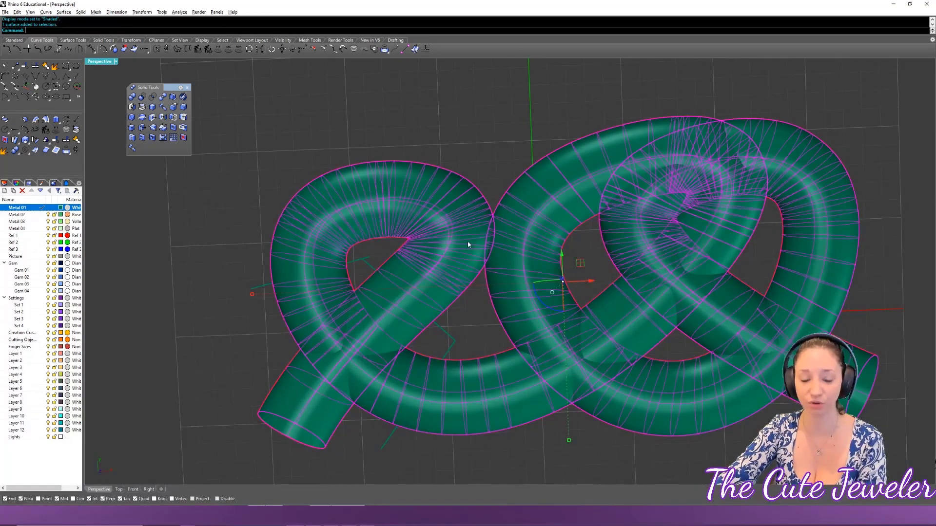
pyautogui.press('Escape')
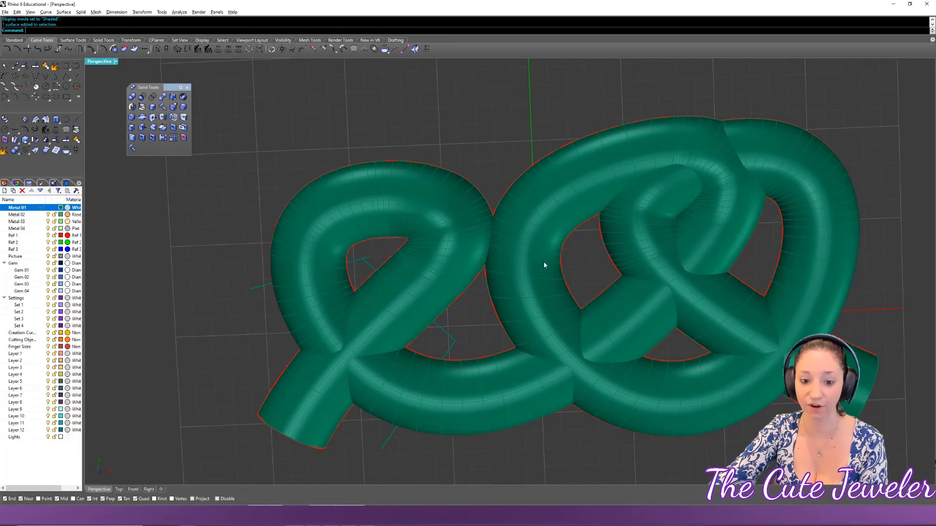
pyautogui.click(536, 250)
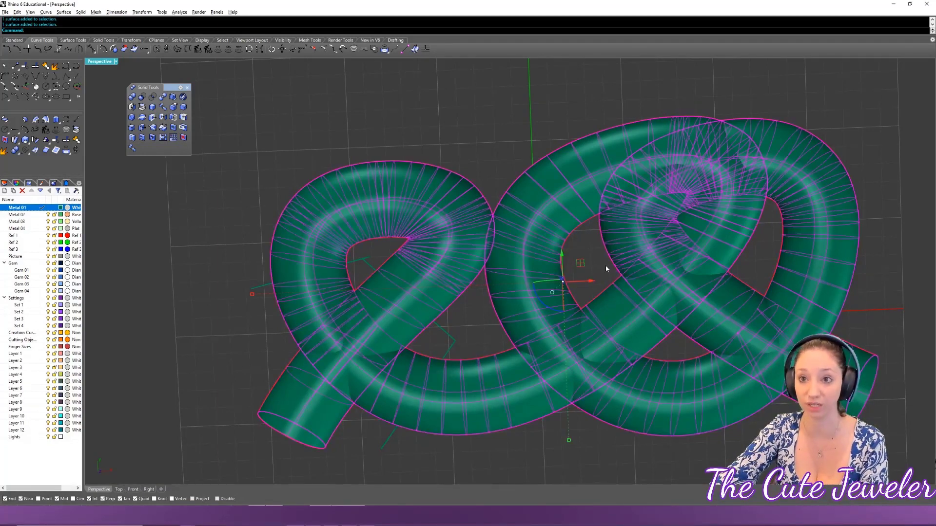
pyautogui.click(605, 265)
pyautogui.moveTo(605, 265); pyautogui.dragTo(434, 128, button='right')
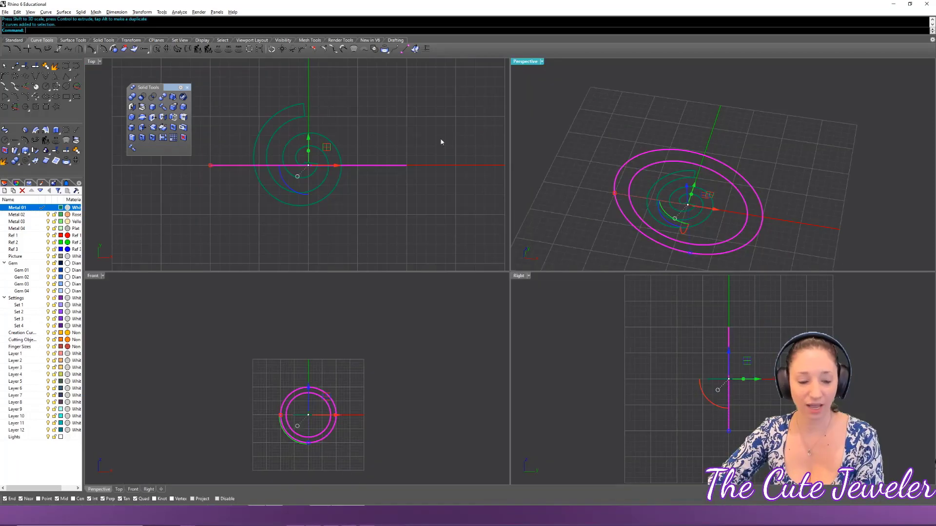
# - Extrude the two concentric circles to both sides as a solid ring band
pyautogui.click(55, 130)
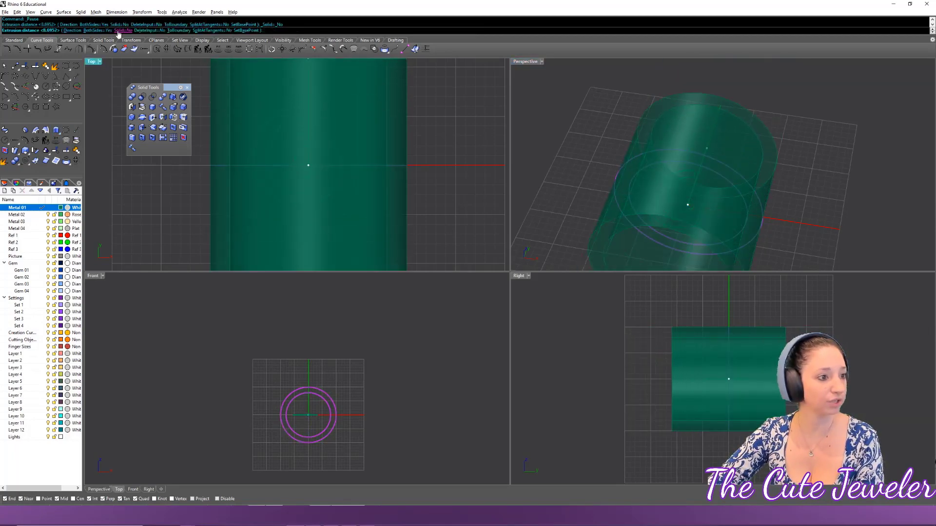
pyautogui.click(119, 30)
pyautogui.press('Return')
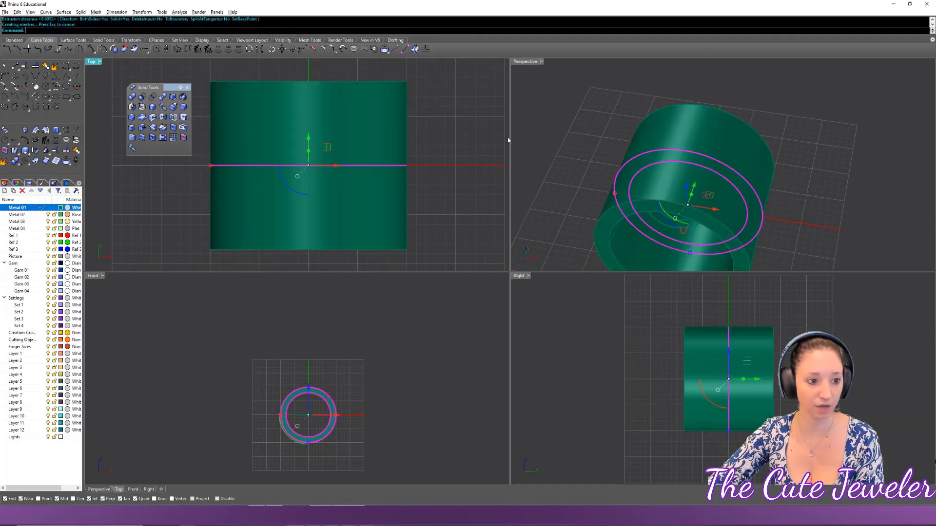
pyautogui.moveTo(651, 193); pyautogui.dragTo(700, 156, button='right')
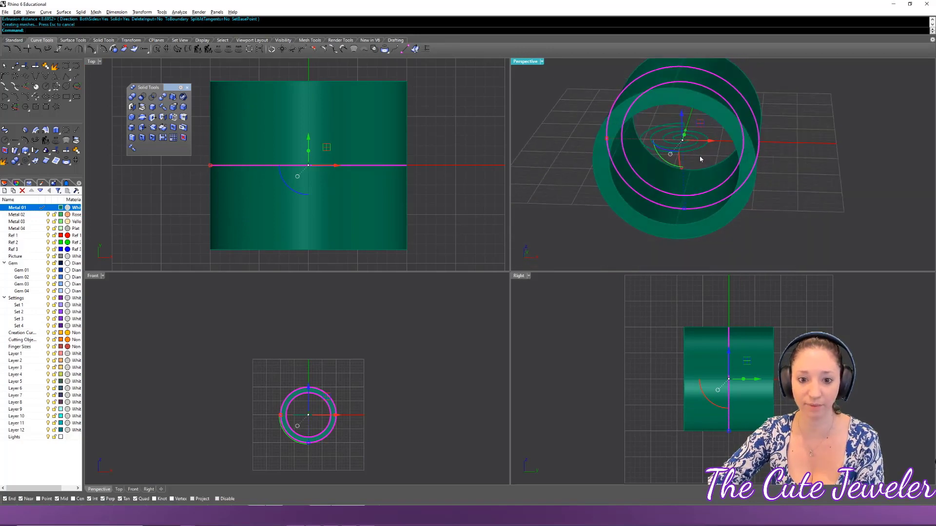
pyautogui.press('Escape')
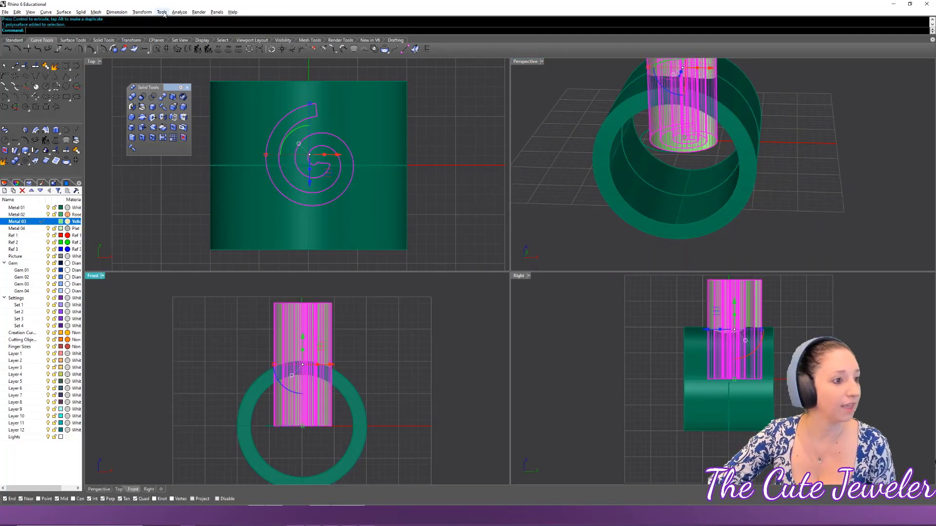
# - Polar-array the spiral solid in the front view about 0,0,0 with 8 items over the full 360 degrees
pyautogui.click(132, 13)
pyautogui.moveTo(160, 101)
pyautogui.click(229, 111)
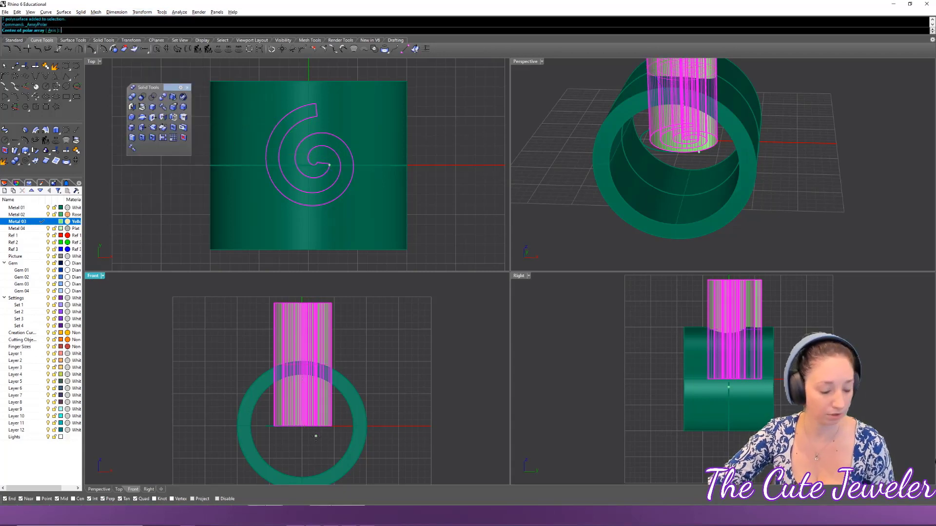
pyautogui.write('0,0,0')
pyautogui.press('Return')
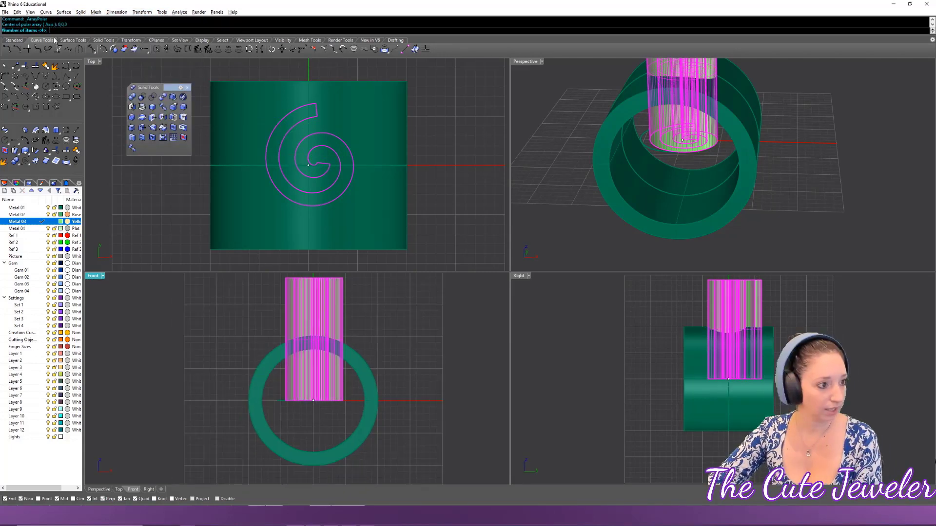
pyautogui.write('8')
pyautogui.press('Return')
pyautogui.press('Return')
pyautogui.press('Return')
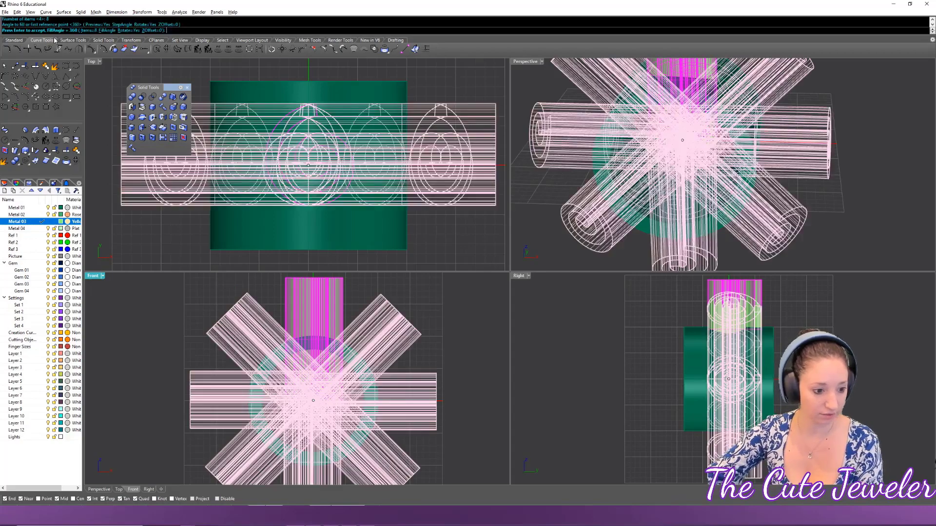
# - Rotate the original spiral solid about its own axis in the maximized perspective view, so the arrayed copies follow
pyautogui.hotkey('ctrl', 'F4')
pyautogui.press('Escape')
pyautogui.moveTo(508, 194); pyautogui.dragTo(536, 204, button='right')
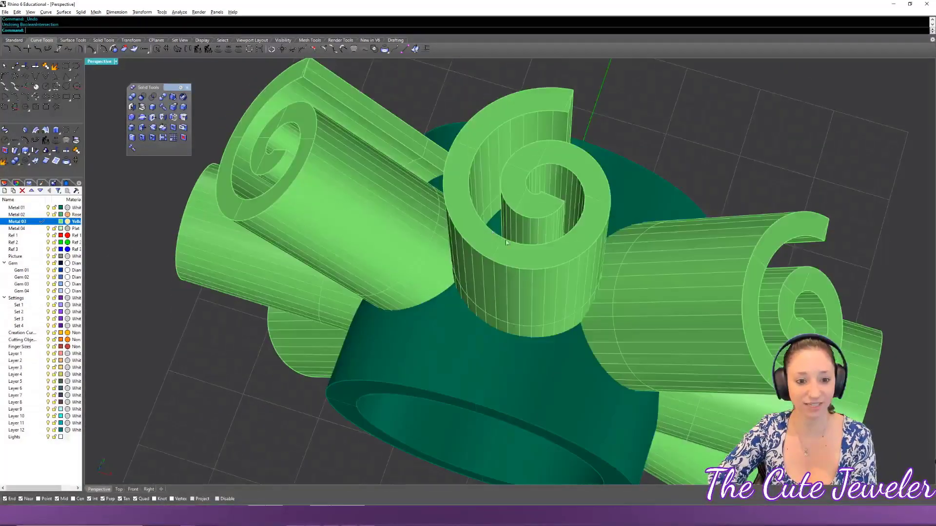
pyautogui.click(487, 195)
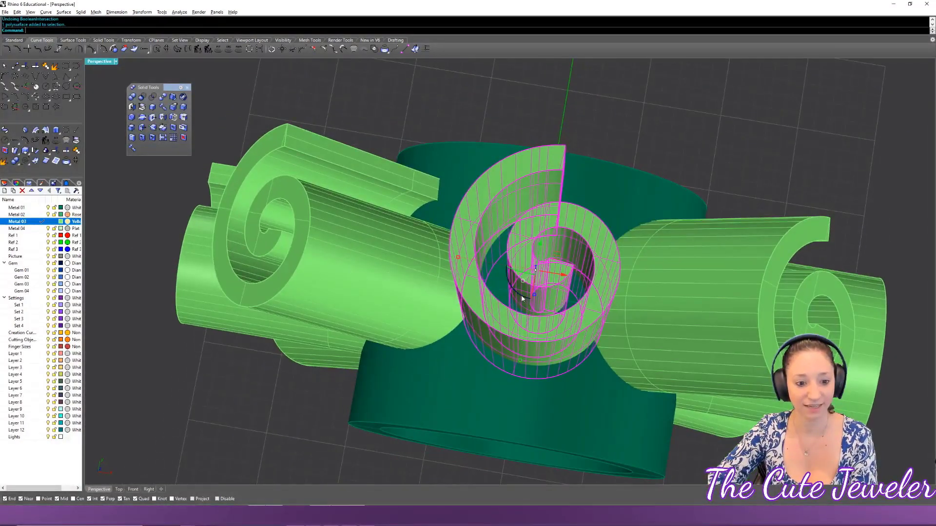
pyautogui.moveTo(522, 298); pyautogui.dragTo(488, 287)
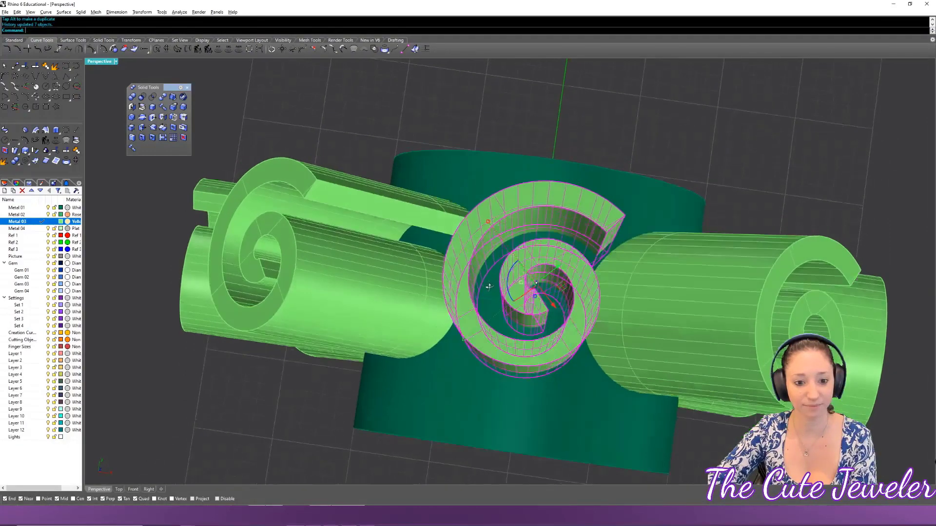
pyautogui.moveTo(510, 298); pyautogui.dragTo(682, 219, button='right')
pyautogui.press('Escape')
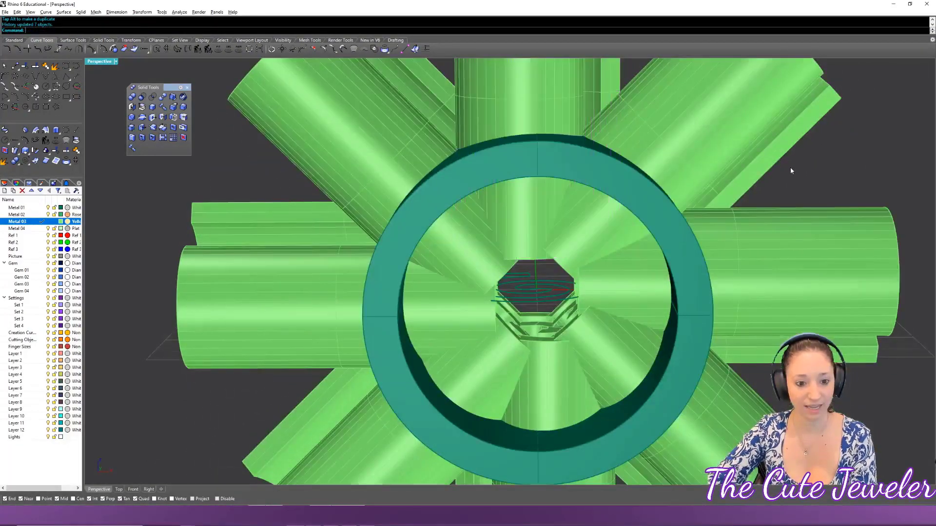
# - Adjust the scale of the flat spiral surface inside the ring and of the upper spiral solid
pyautogui.moveTo(791, 167); pyautogui.dragTo(459, 242, button='right')
pyautogui.scroll(5, 552, 199)
pyautogui.click(552, 200)
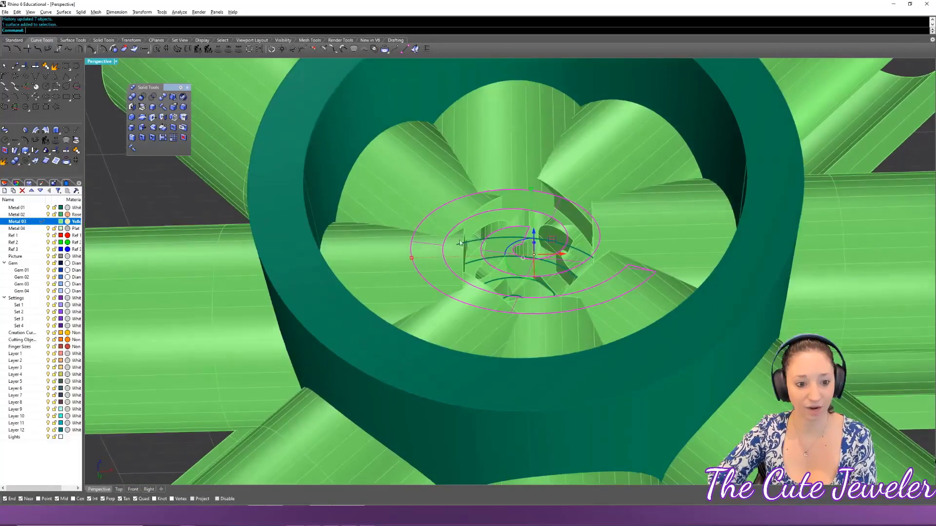
pyautogui.moveTo(411, 259); pyautogui.dragTo(456, 252)
pyautogui.moveTo(456, 251); pyautogui.dragTo(497, 201, button='right')
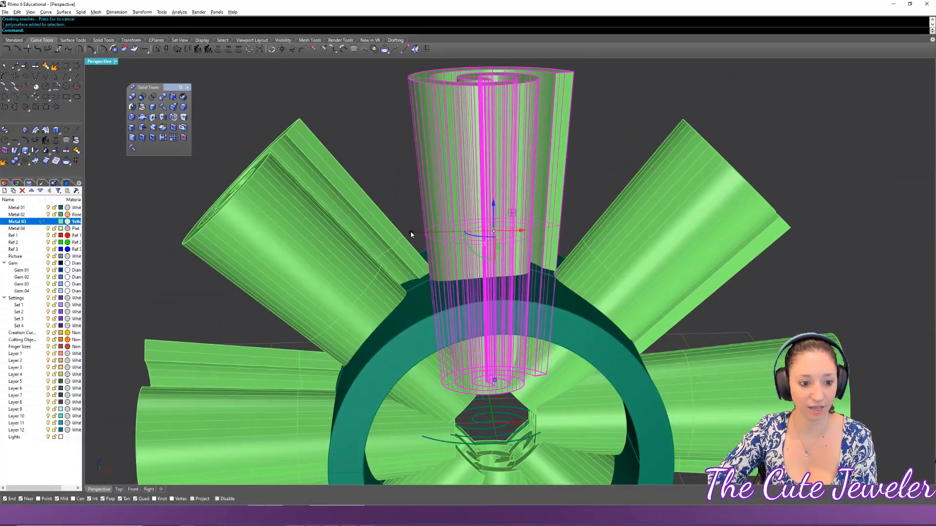
pyautogui.moveTo(411, 234); pyautogui.dragTo(409, 234)
# - Boolean-intersect the ring band with all eight arrayed spiral solids and delete the leftover polysurface
pyautogui.moveTo(561, 210); pyautogui.dragTo(611, 273, button='right')
pyautogui.click(152, 97)
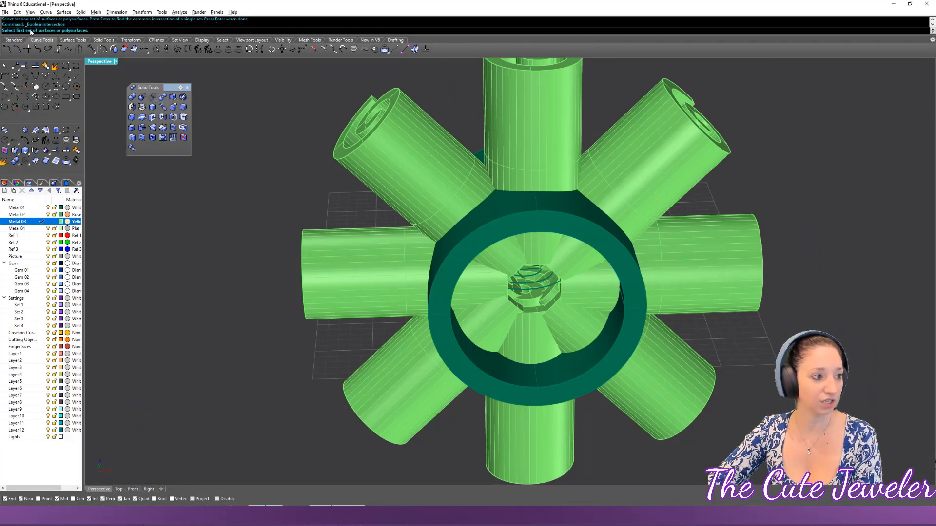
pyautogui.click(464, 253)
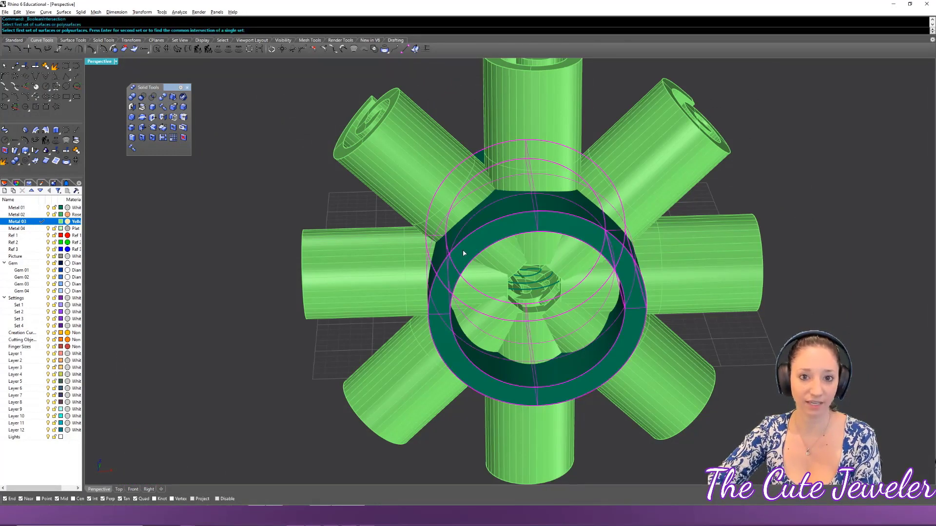
pyautogui.press('Return')
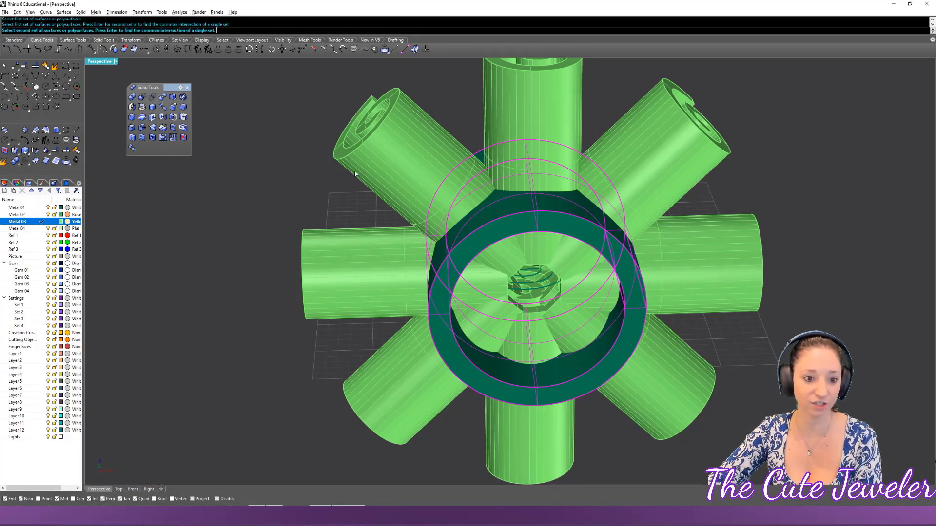
pyautogui.click(414, 146)
pyautogui.click(532, 121)
pyautogui.click(658, 141)
pyautogui.click(724, 261)
pyautogui.click(658, 385)
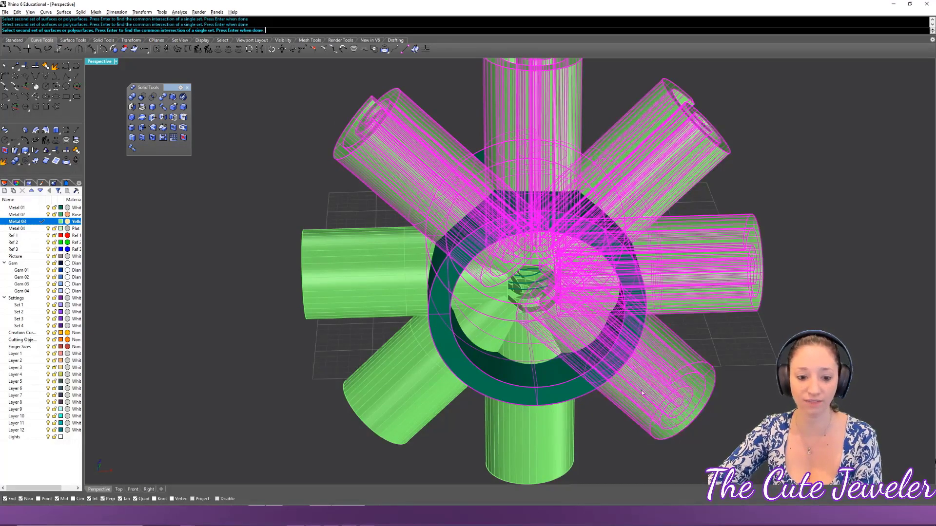
pyautogui.click(543, 436)
pyautogui.click(404, 390)
pyautogui.click(374, 274)
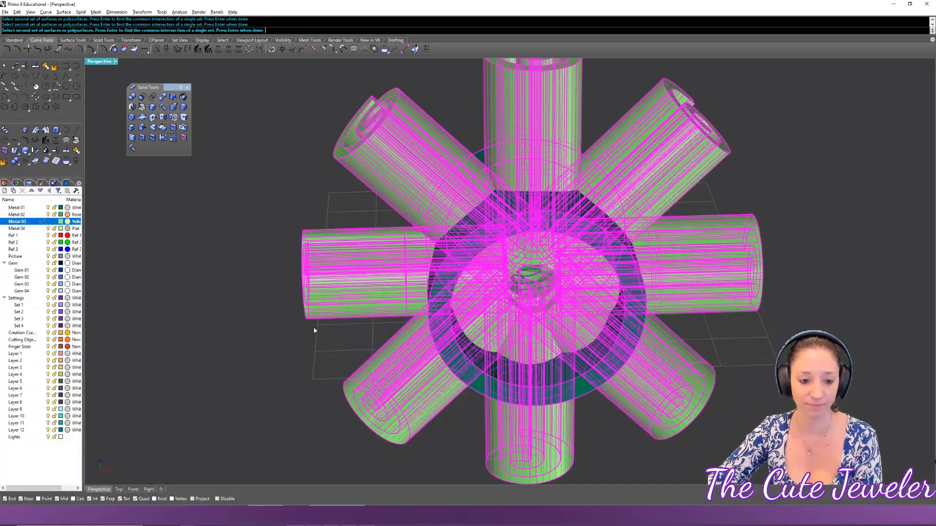
pyautogui.press('Return')
pyautogui.press('Delete')
# - Examine the openwork spiral ring from several angles, checking its scrolls and where neighbouring spirals overlap
pyautogui.moveTo(695, 244); pyautogui.dragTo(716, 251, button='right')
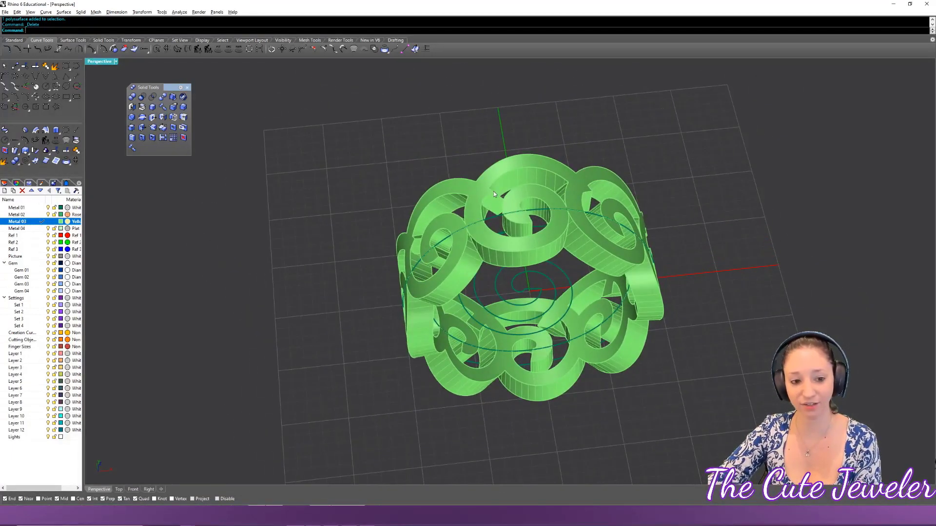
pyautogui.moveTo(493, 193); pyautogui.dragTo(561, 274, button='right')
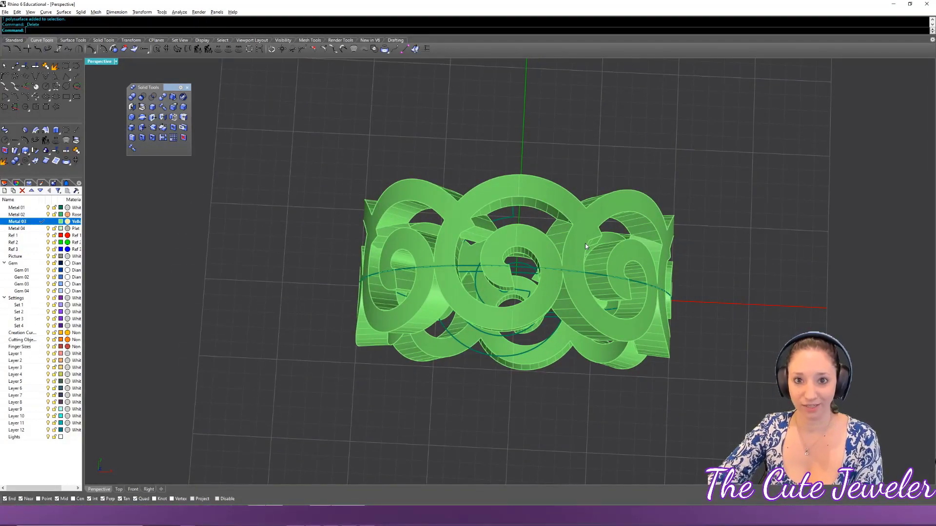
pyautogui.moveTo(552, 317); pyautogui.dragTo(542, 266, button='right')
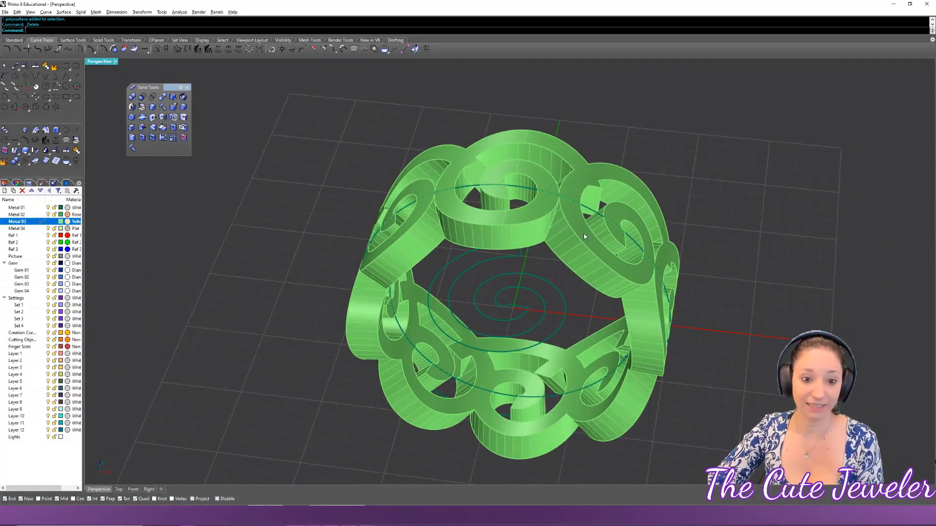
pyautogui.moveTo(639, 264); pyautogui.dragTo(611, 288, button='right')
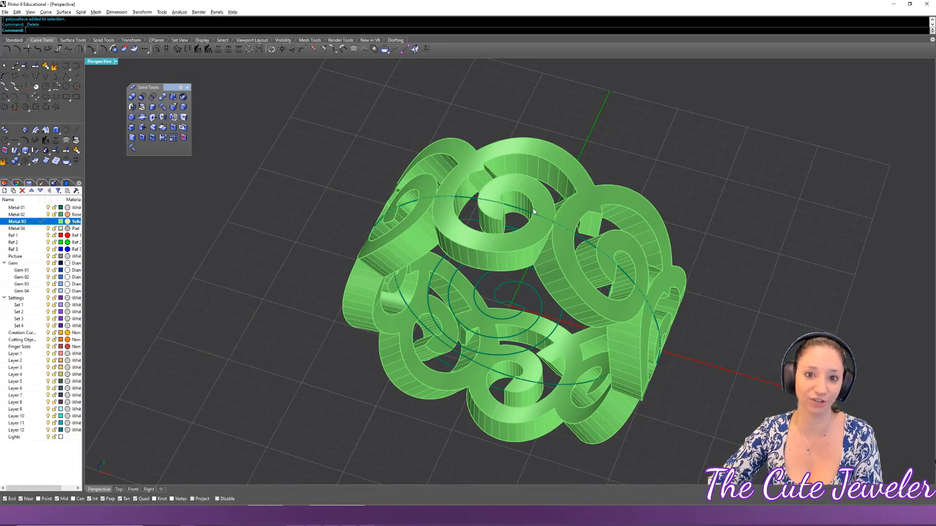
pyautogui.moveTo(534, 211); pyautogui.dragTo(556, 294, button='right')
pyautogui.scroll(5, 559, 279)
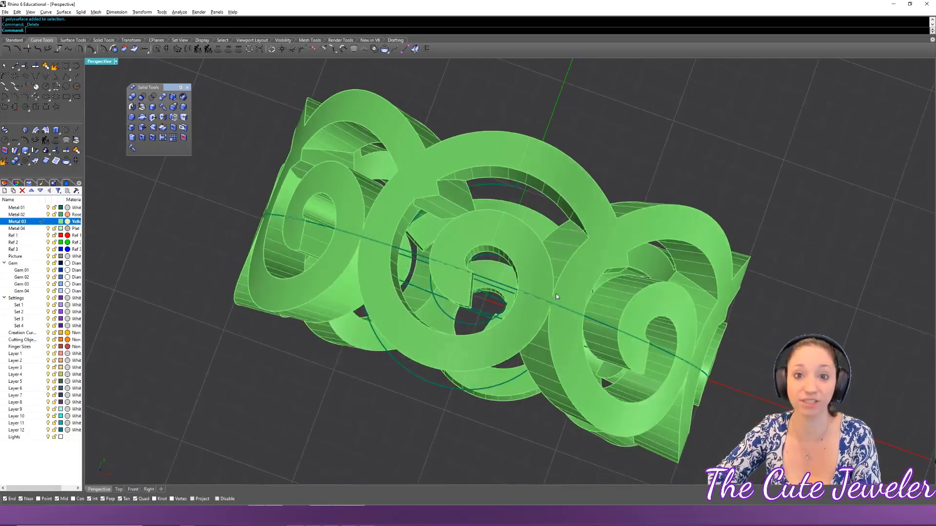
pyautogui.moveTo(689, 314); pyautogui.dragTo(674, 332, button='right')
pyautogui.scroll(-3, 674, 332)
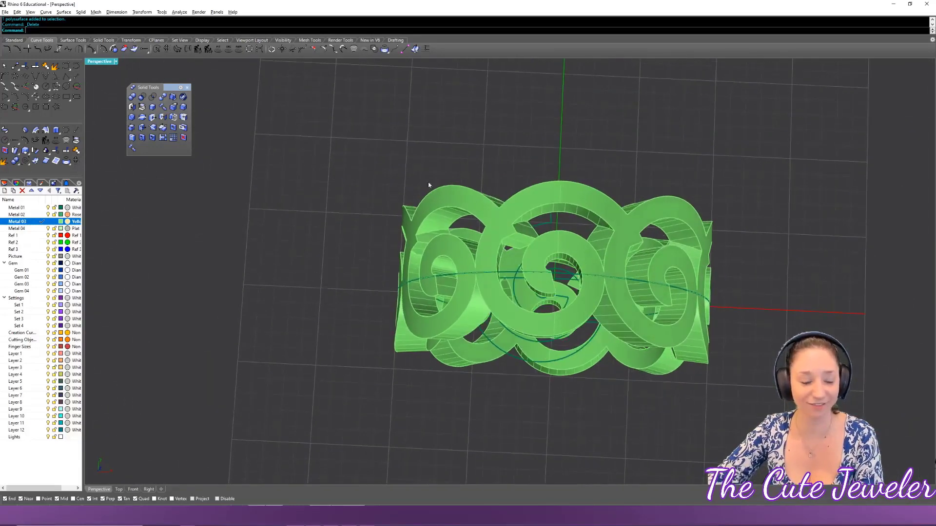
# - Show the spiral ring in Rendered display mode and view it from an angle
pyautogui.click(116, 62)
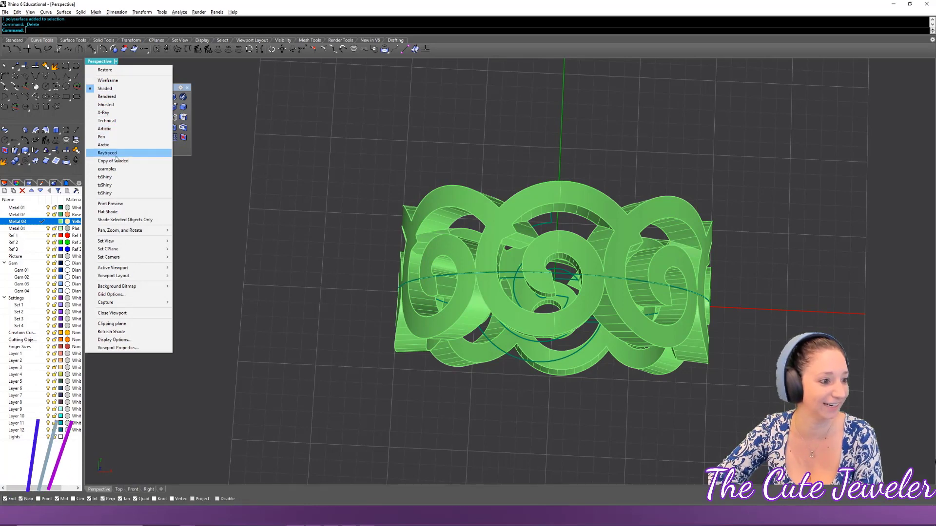
pyautogui.click(107, 96)
pyautogui.moveTo(709, 321); pyautogui.dragTo(684, 293, button='right')
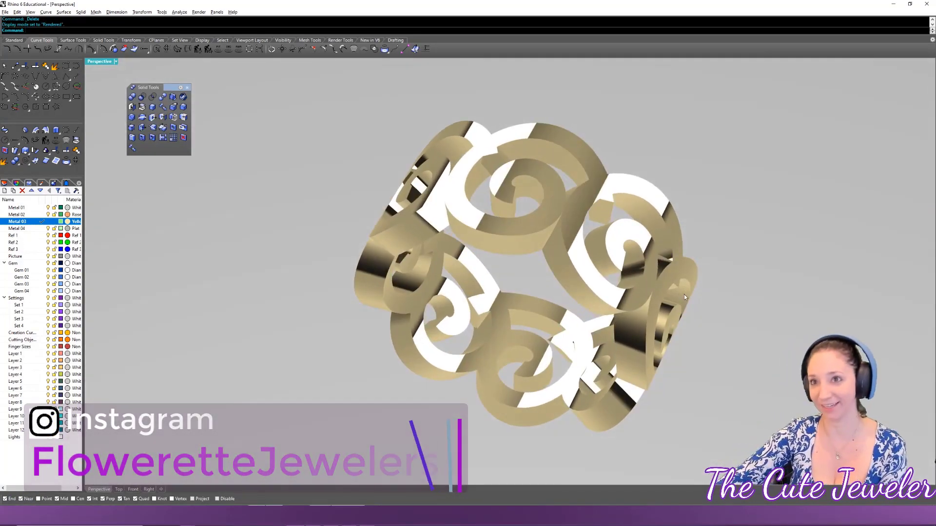